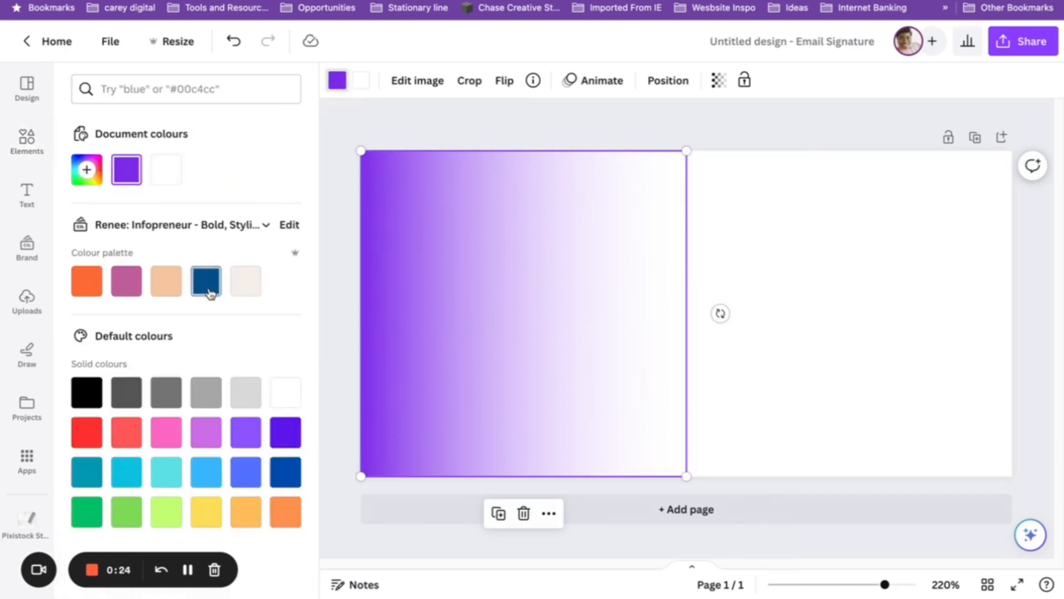
Switch to the other brand kit and recolour the gradient's first colour dark purple.
click(164, 222)
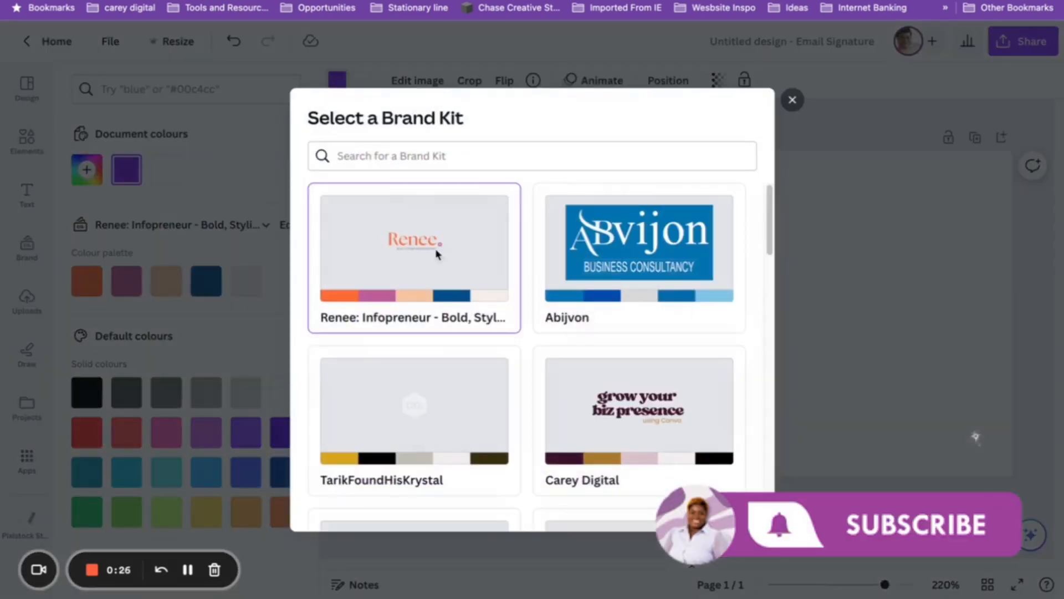
scroll(517, 325, down, 10)
scroll(520, 328, down, 6)
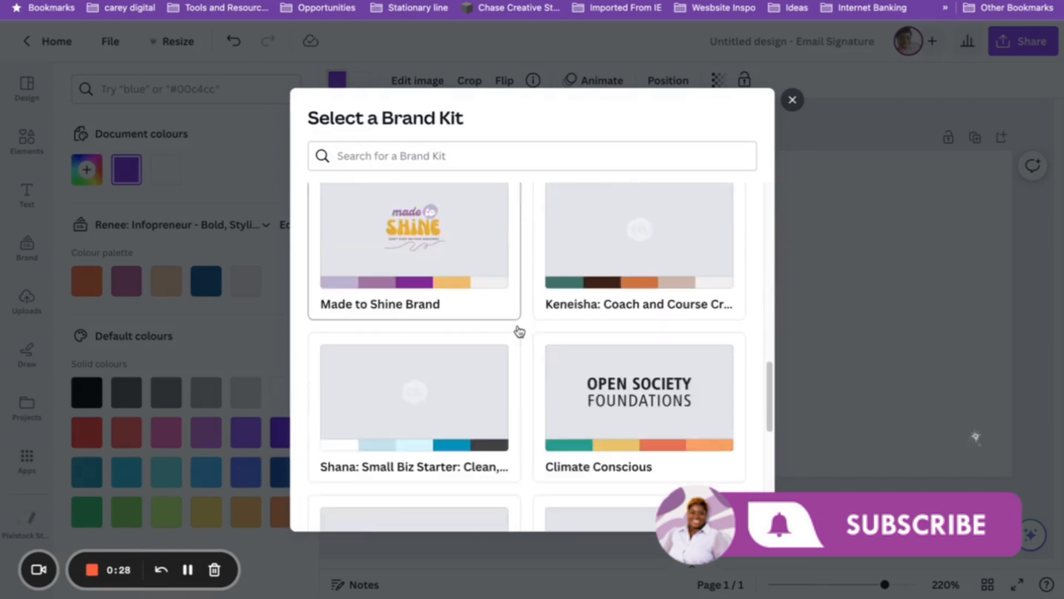
scroll(555, 327, down, 1)
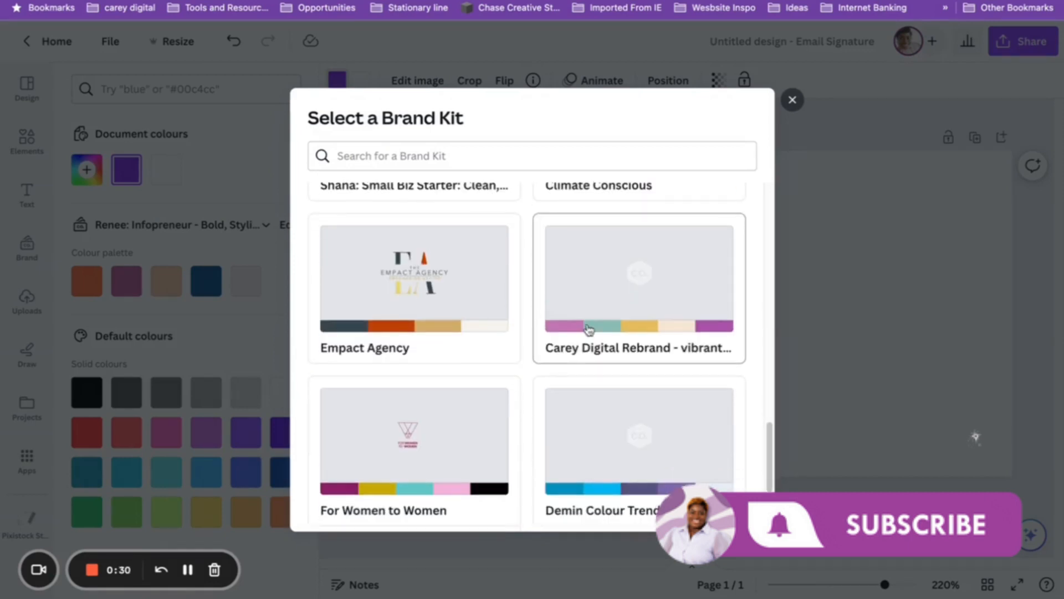
click(621, 326)
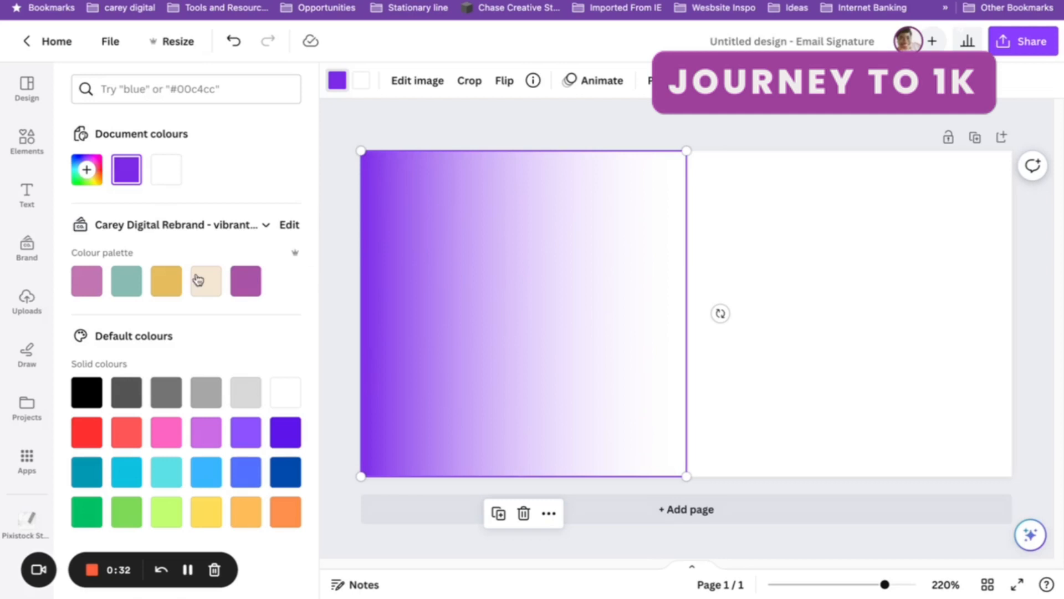
click(87, 281)
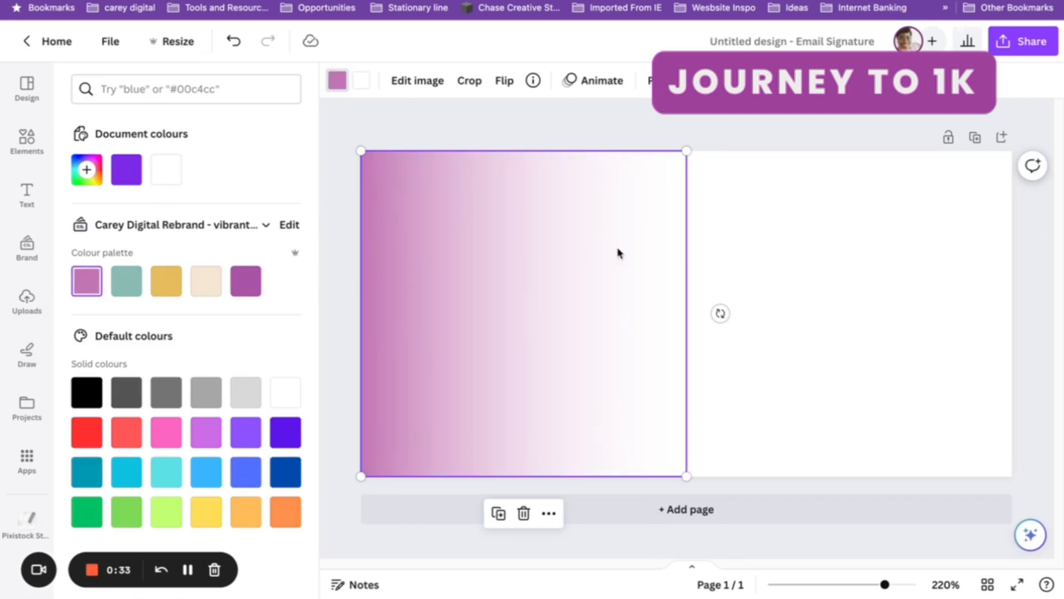
click(246, 282)
Stretch the gradient across the whole page, trying a horizontal flip and then reverting it.
drag(686, 149, 1013, 42)
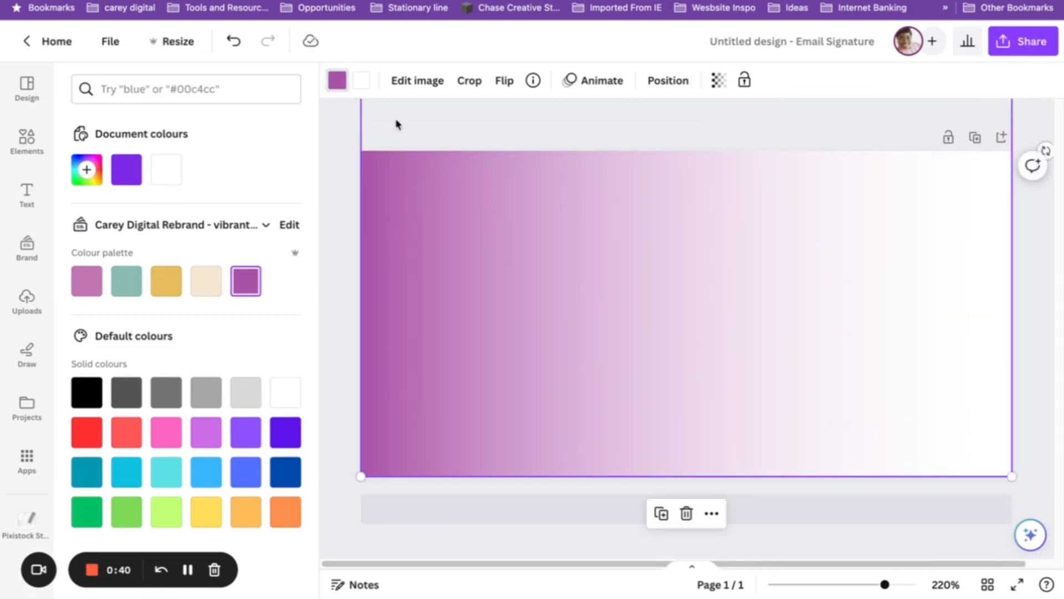
click(504, 80)
click(517, 115)
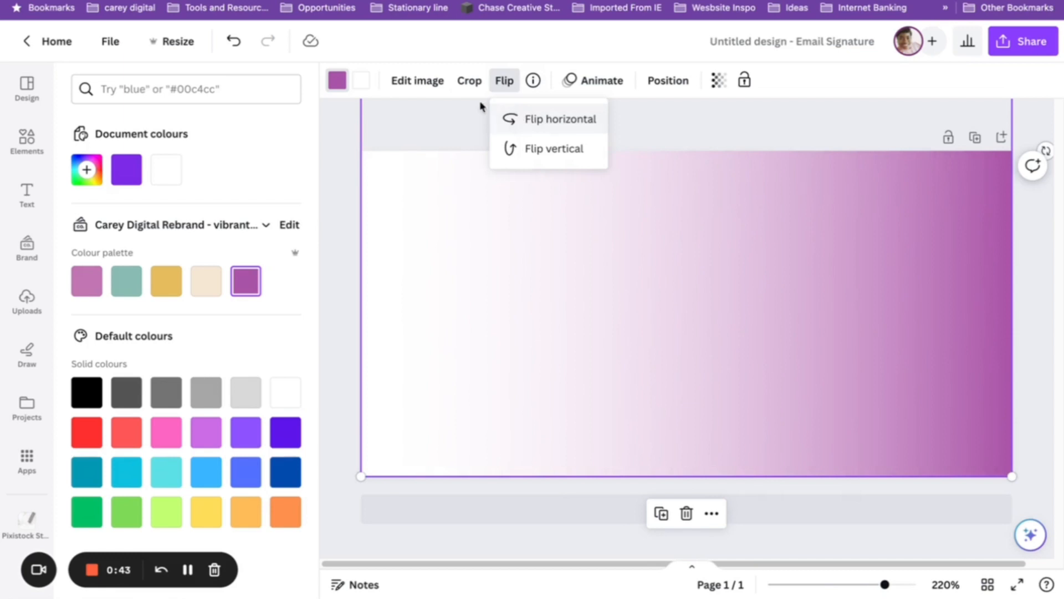
click(513, 119)
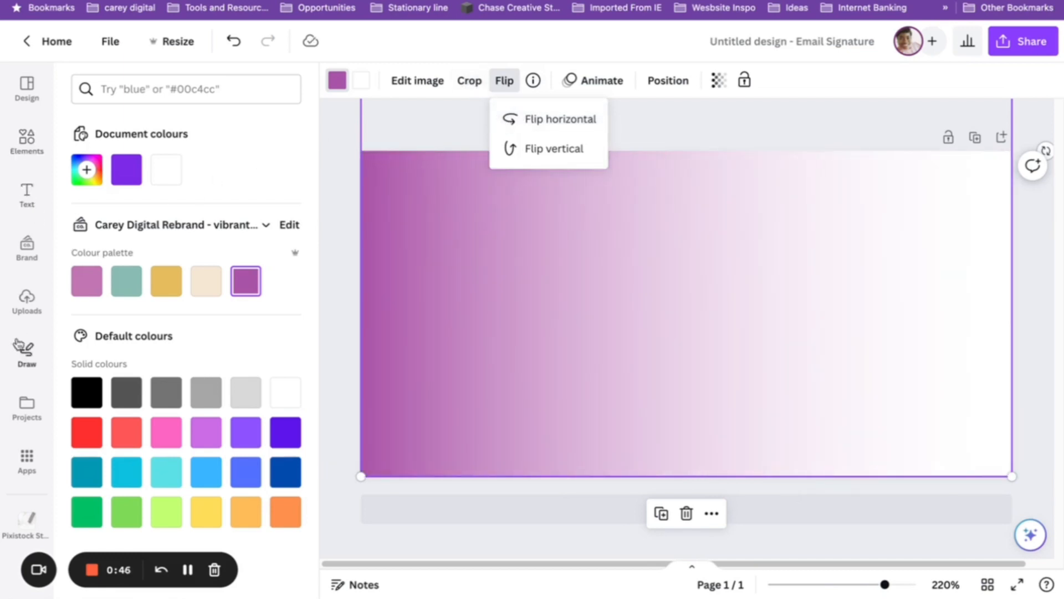
click(28, 297)
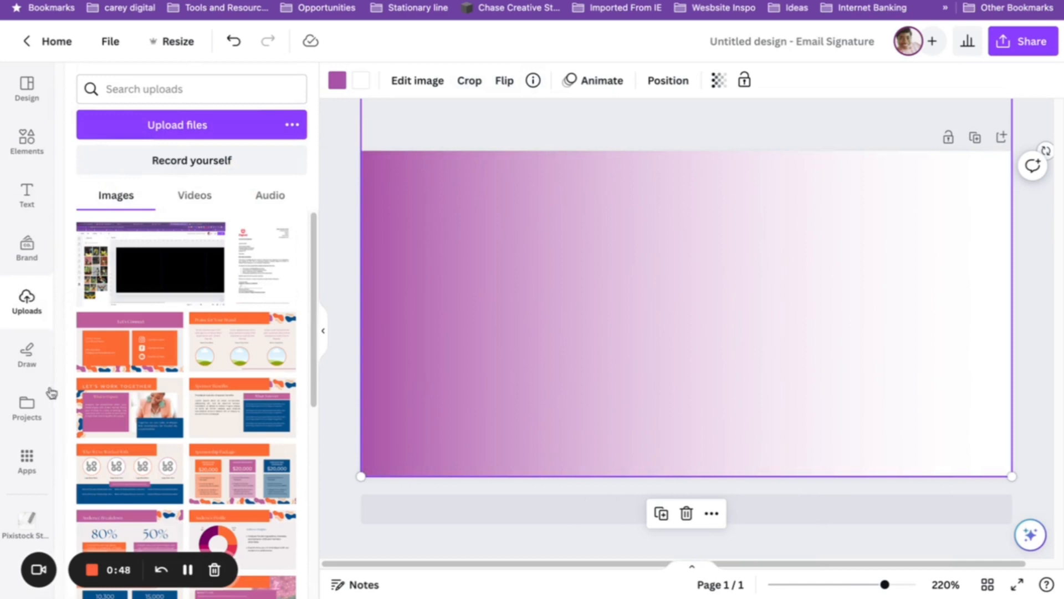
Add the cut-out portrait photo from Uploads to the signature page.
scroll(250, 335, down, 15)
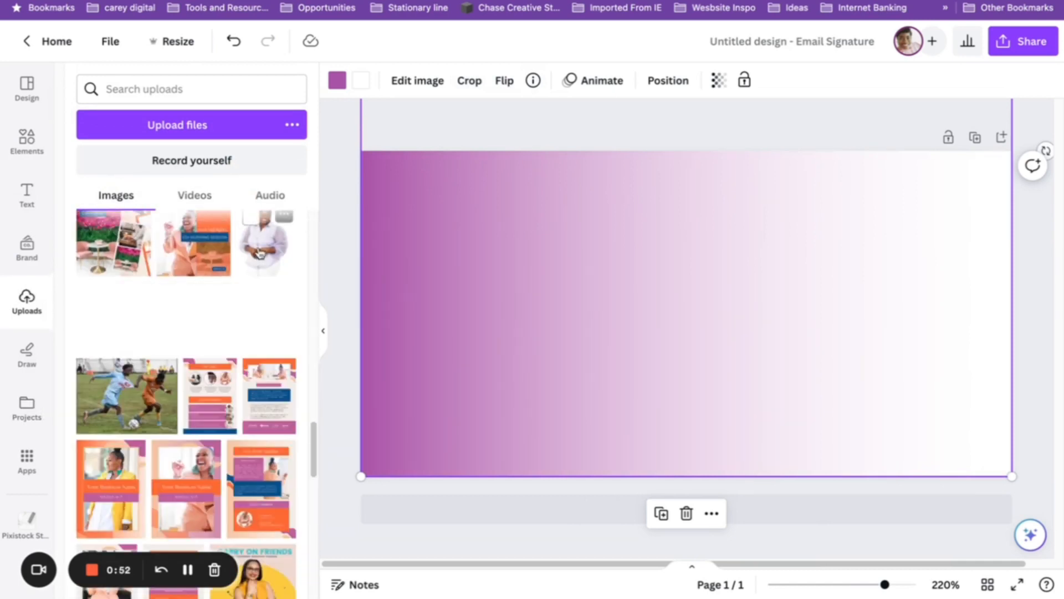
click(283, 262)
scroll(149, 260, up, 10)
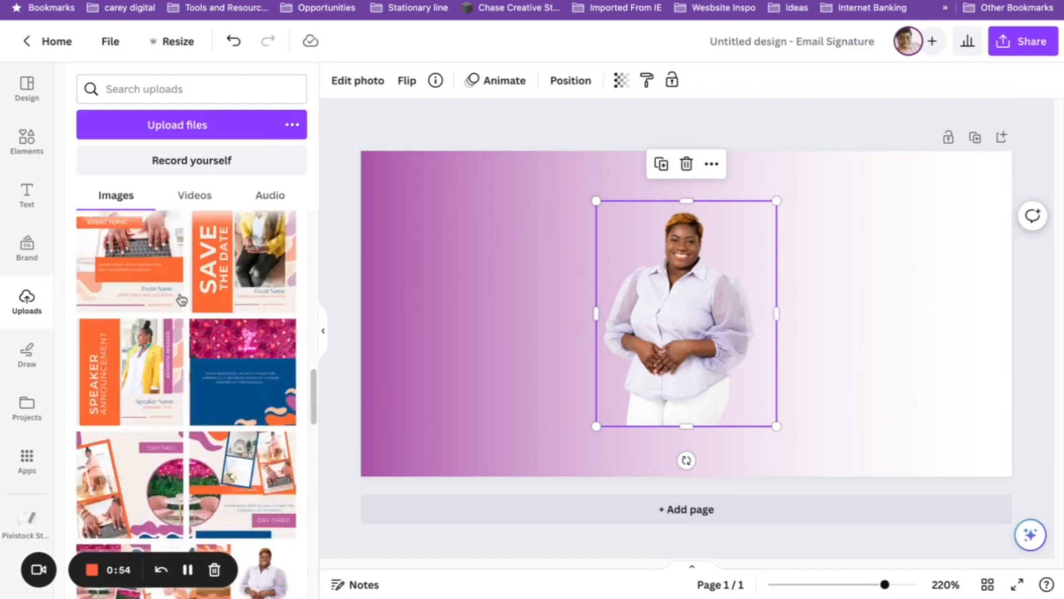
click(27, 142)
drag(707, 280, 490, 331)
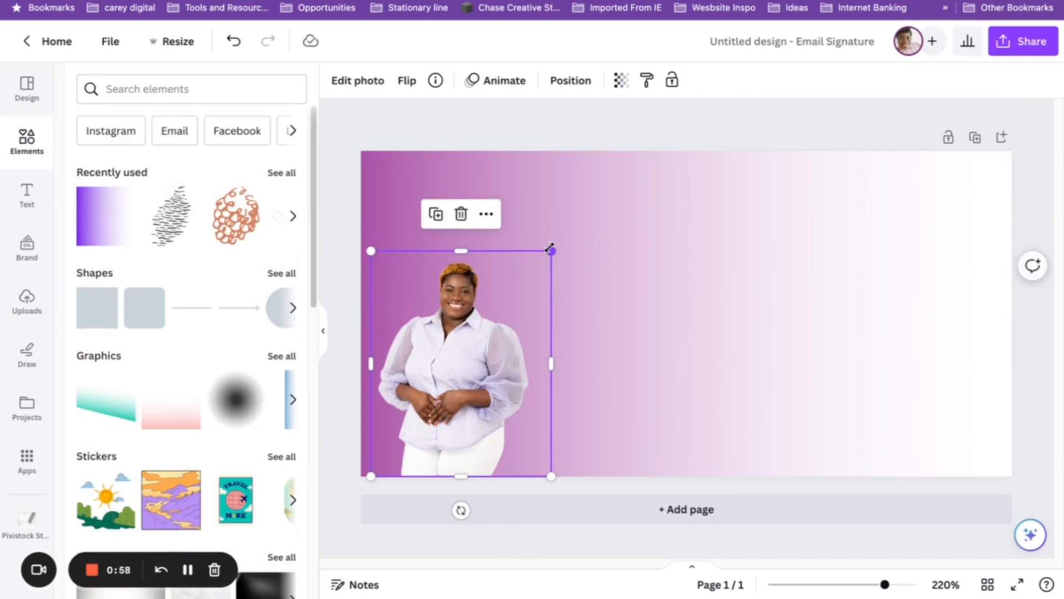
Enlarge the portrait and position it against the right edge over the gradient's white end.
drag(550, 247, 587, 207)
drag(486, 283, 920, 281)
drag(803, 207, 753, 144)
drag(827, 184, 845, 245)
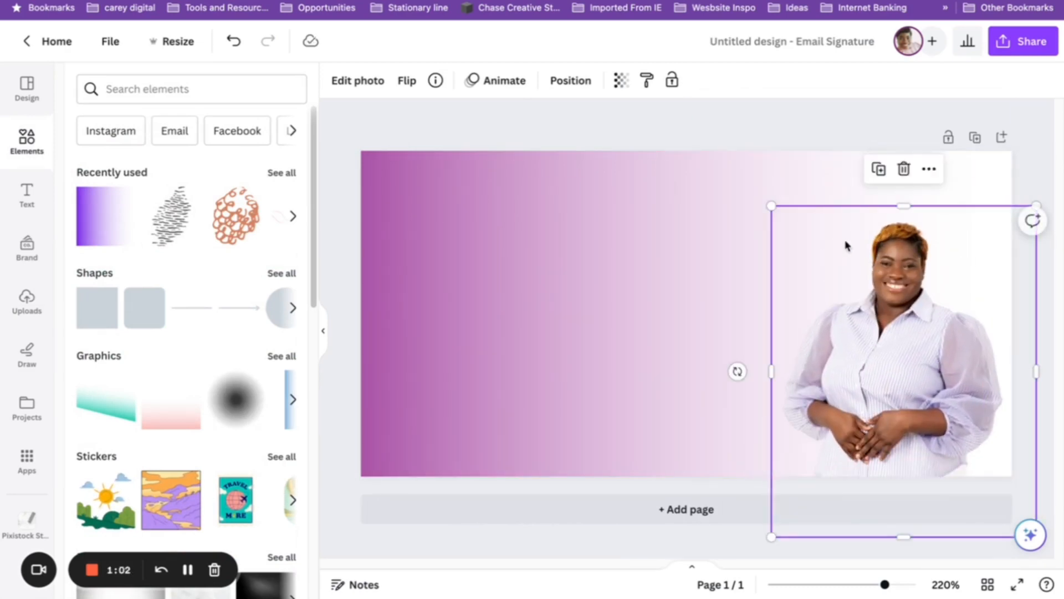
drag(771, 206, 724, 147)
drag(912, 281, 919, 345)
drag(905, 304, 891, 270)
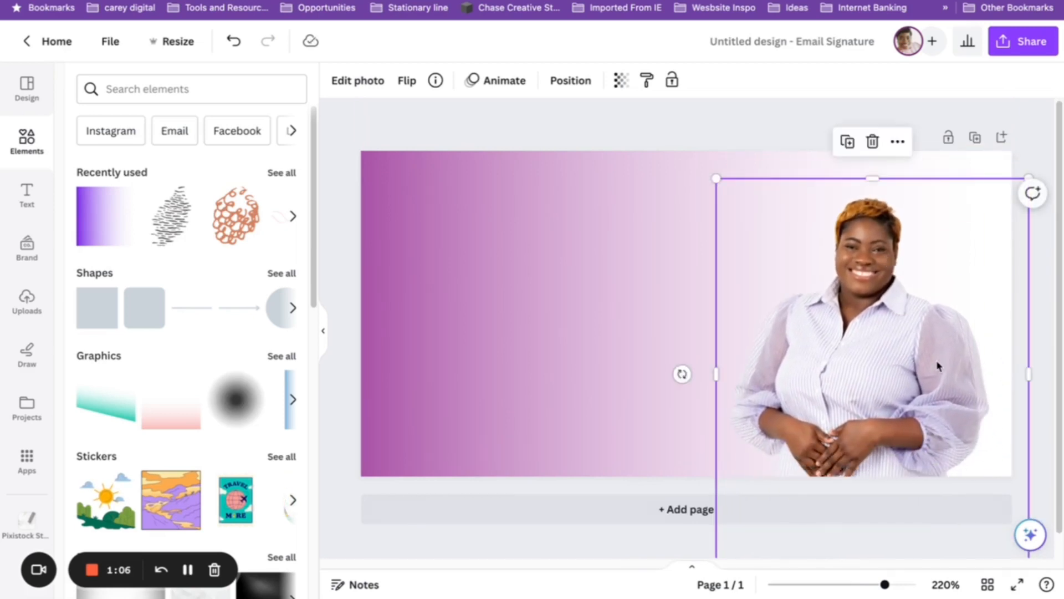
click(717, 114)
drag(918, 335, 920, 322)
click(382, 137)
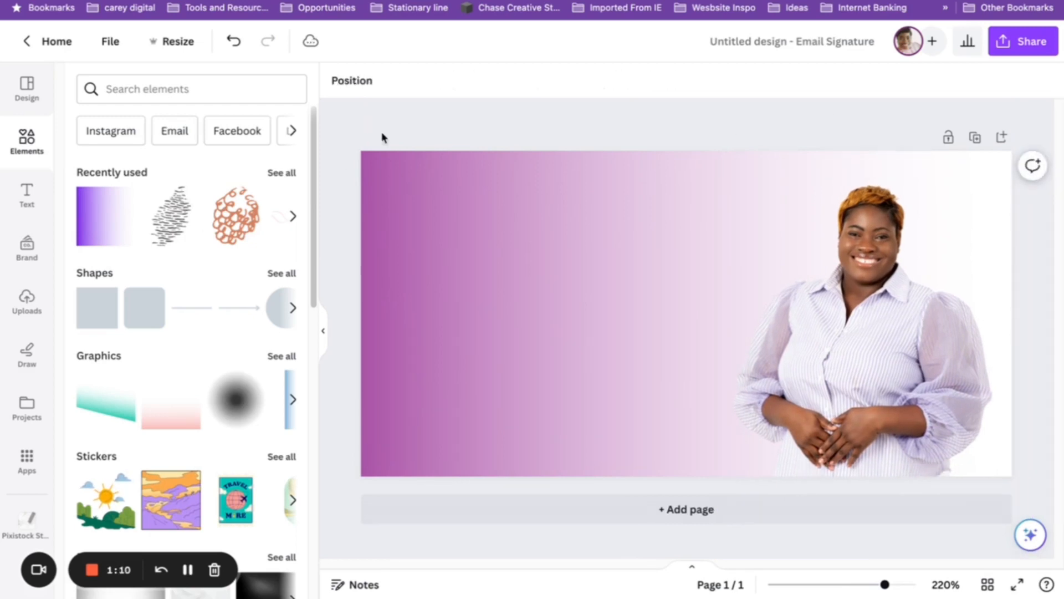
Add a heading text box set in The Seasons font.
click(25, 189)
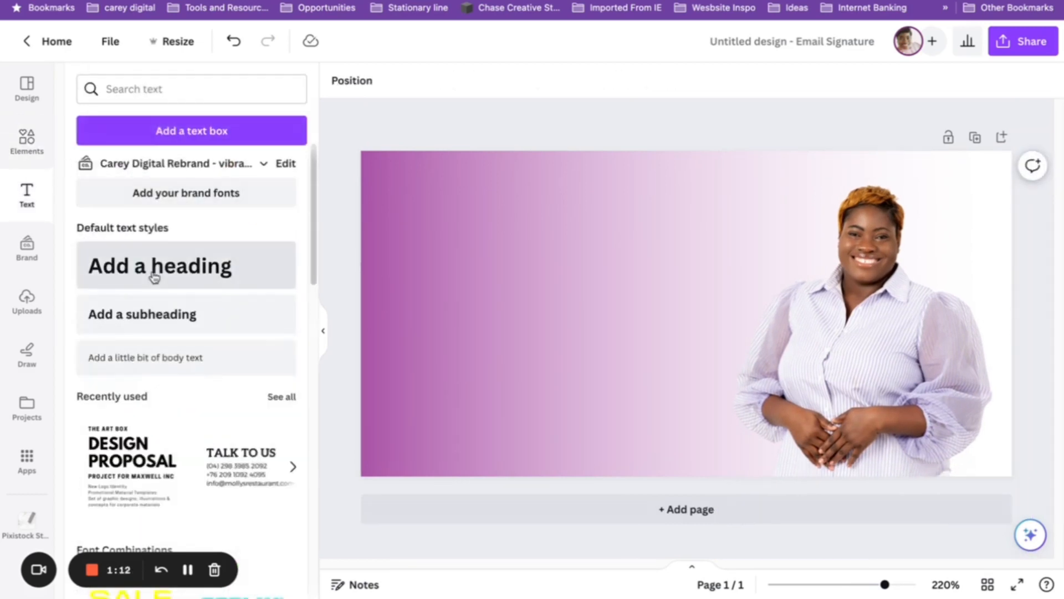
click(221, 266)
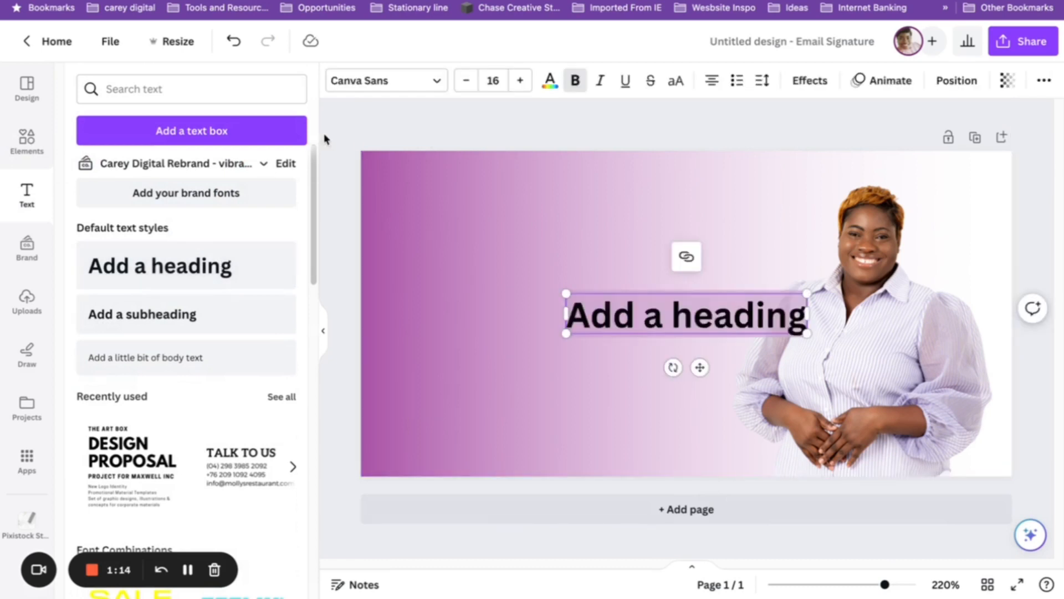
click(372, 76)
click(198, 131)
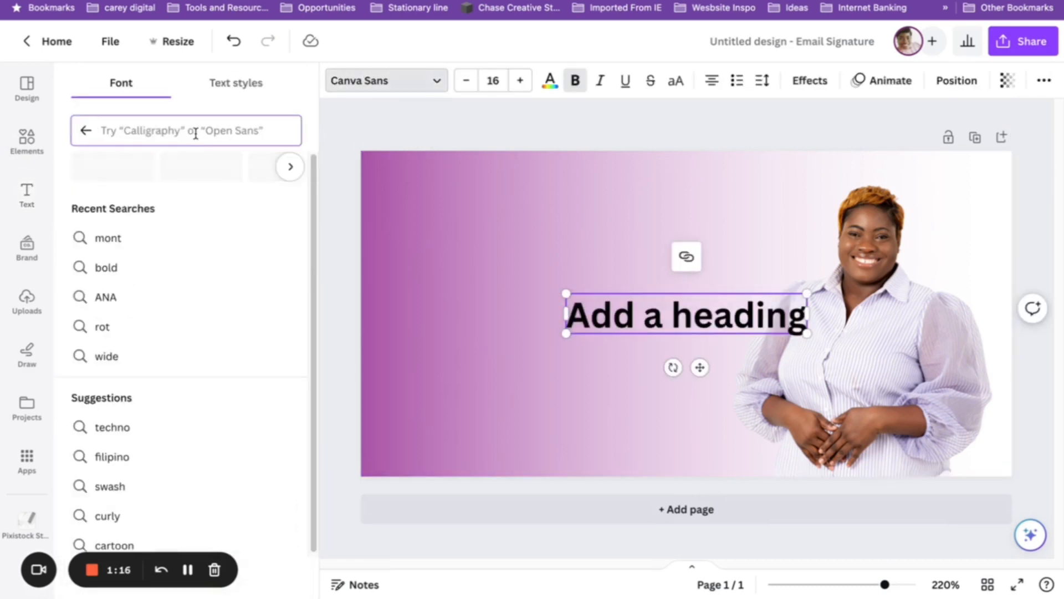
text(sEAS)
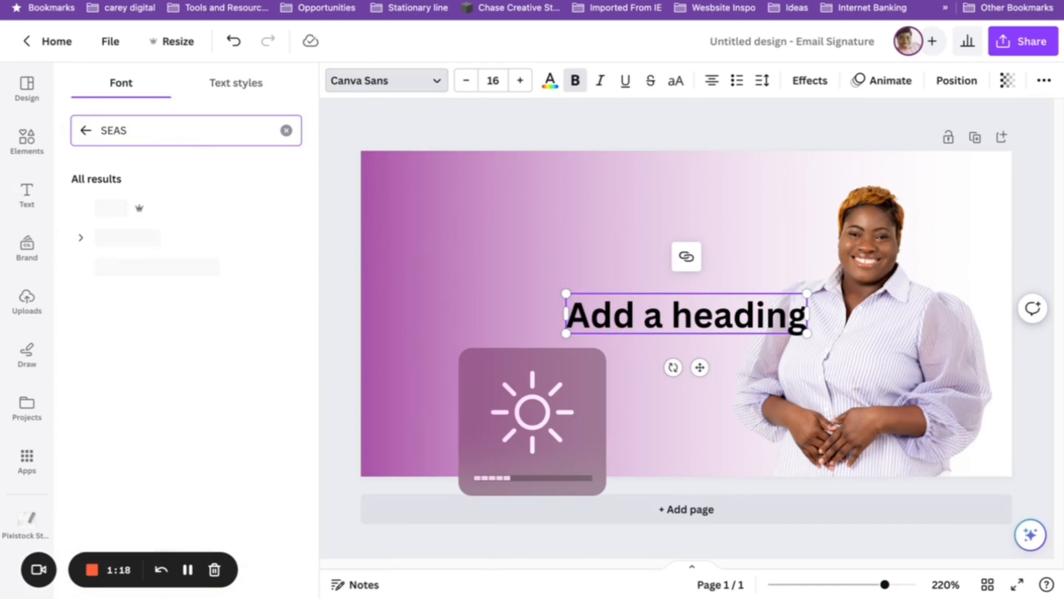
click(176, 238)
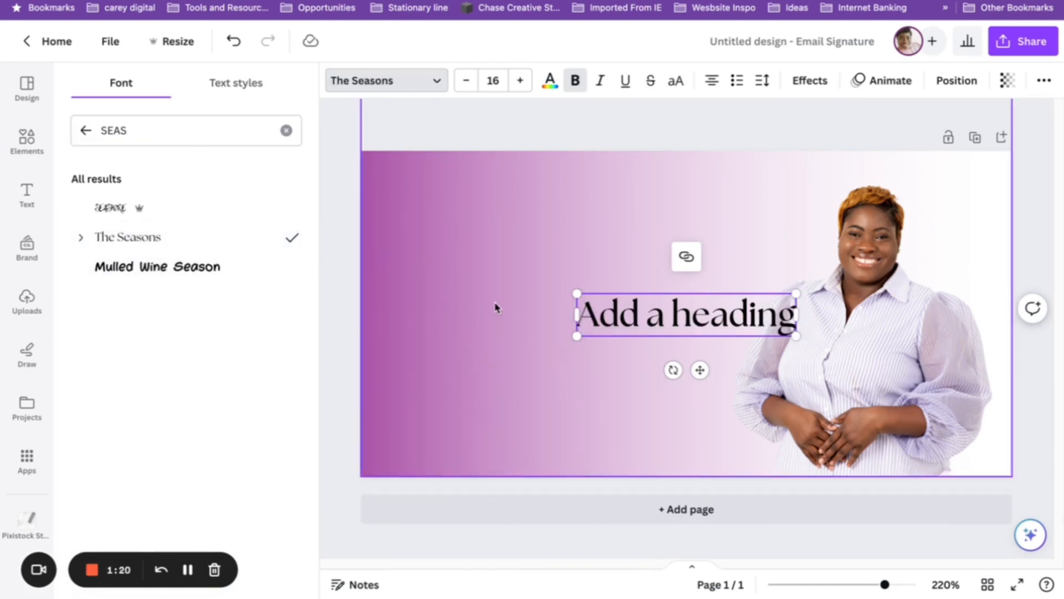
Type the person's full name into the heading and place it, slightly enlarged, left of the portrait.
double_click(632, 311)
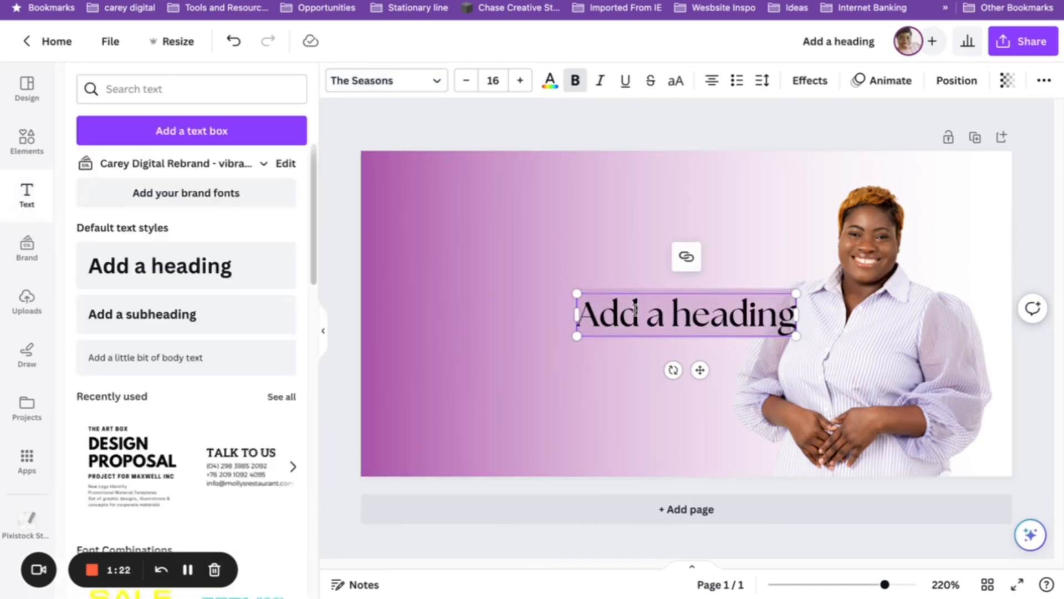
text(care)
key(ctrl+a)
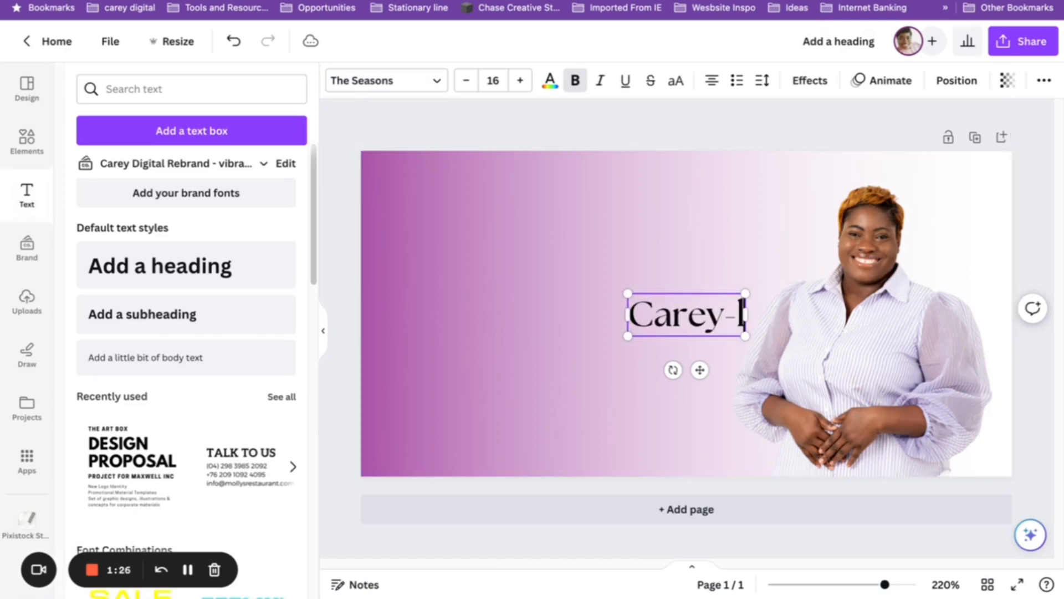
click(703, 355)
drag(702, 318, 551, 285)
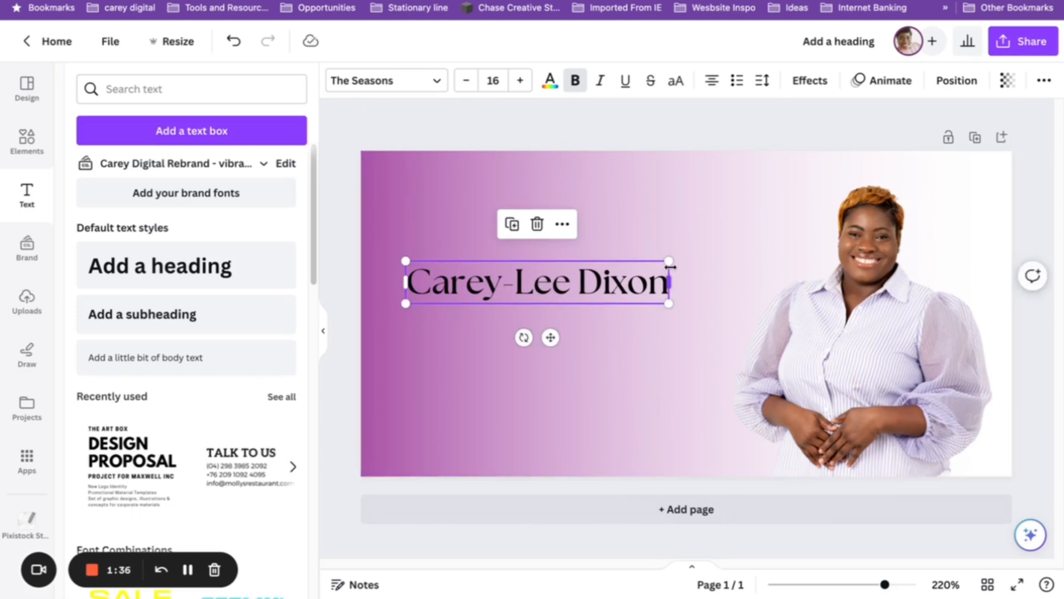
drag(670, 259, 680, 258)
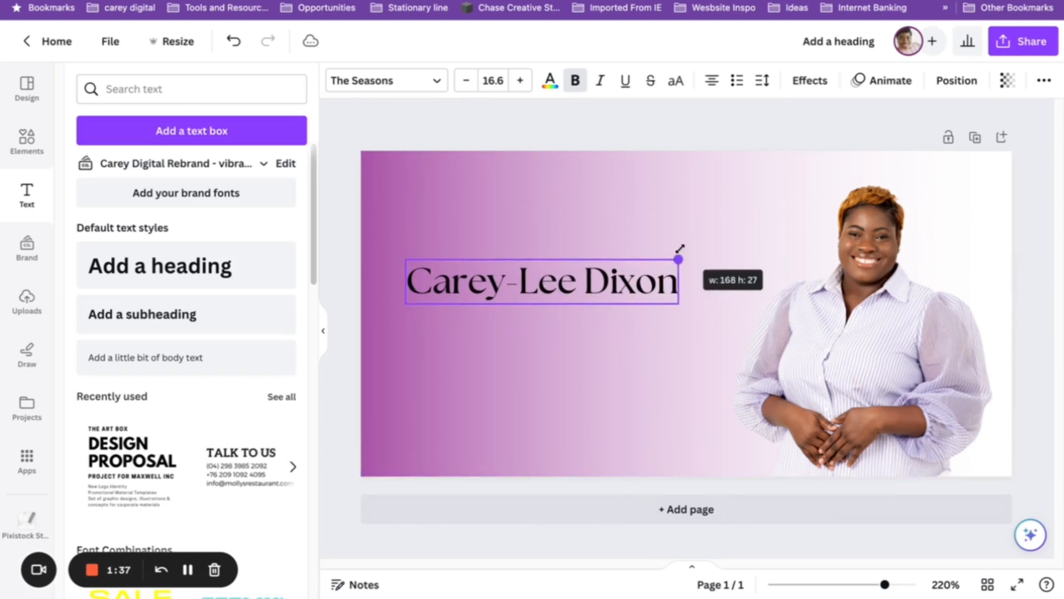
Recolour the gradient with light lavender and greyish lavender.
click(626, 187)
click(361, 81)
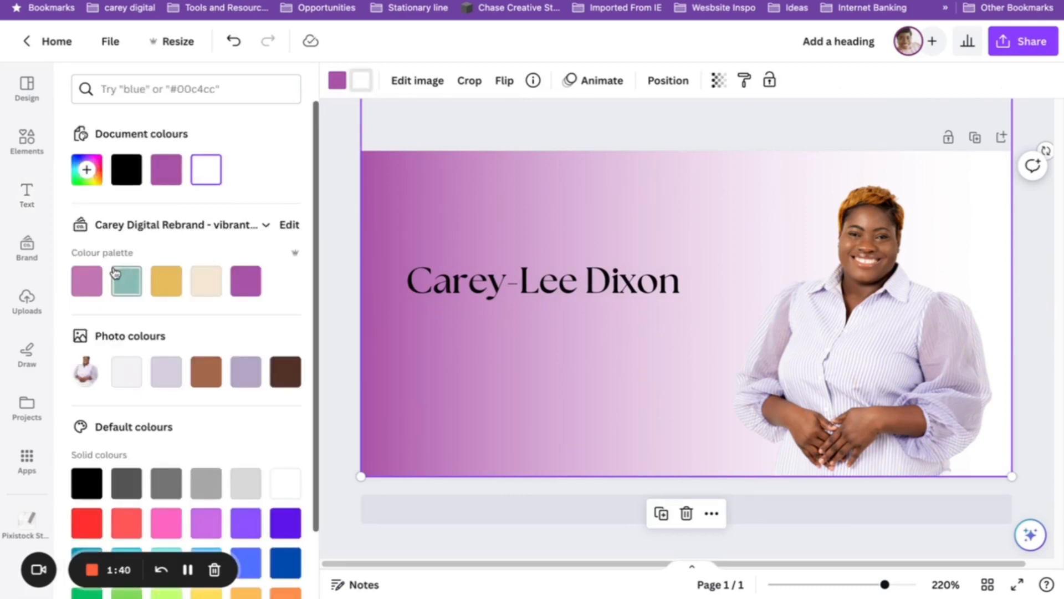
click(83, 277)
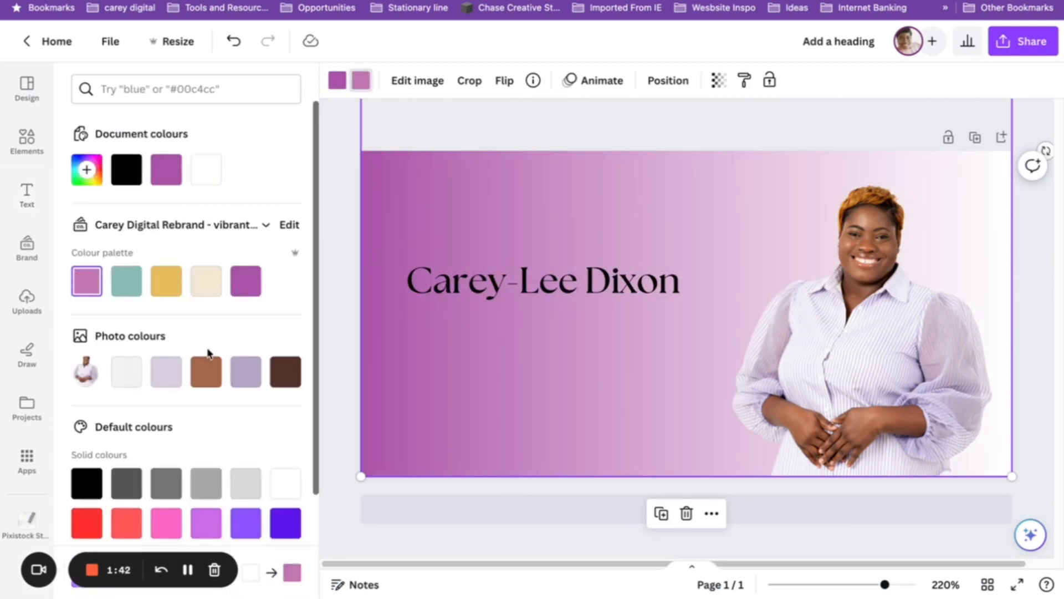
click(161, 373)
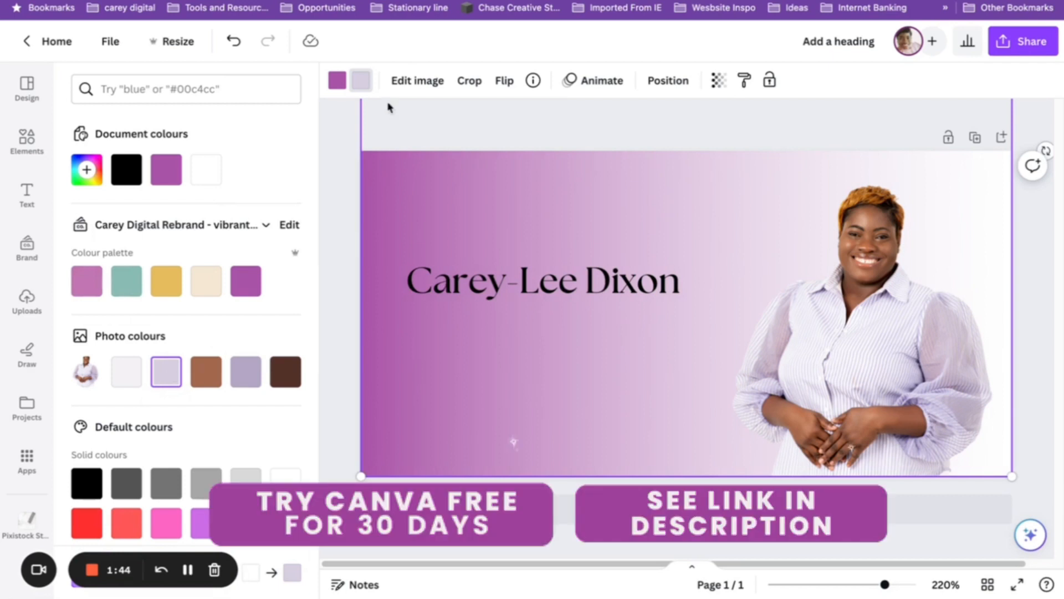
click(345, 83)
click(246, 372)
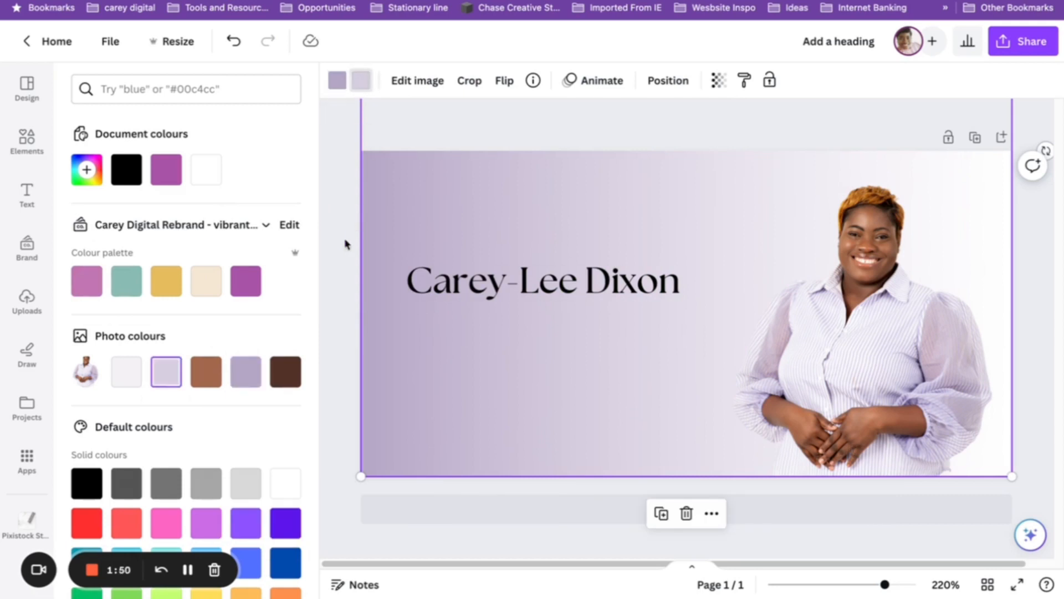
Colour the name heading brand purple and shrink it slightly.
click(424, 280)
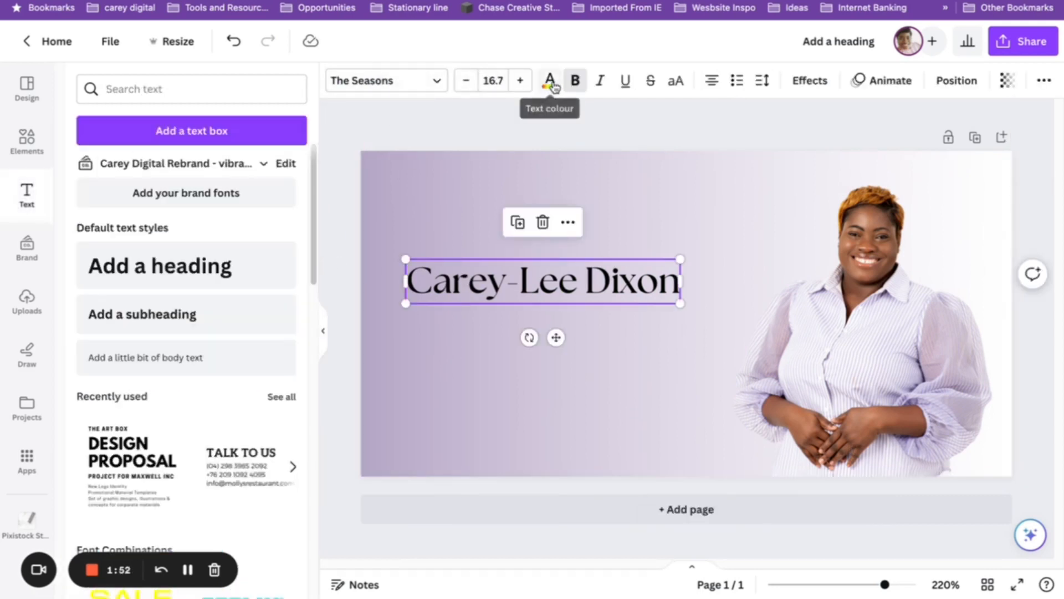
click(550, 81)
click(246, 280)
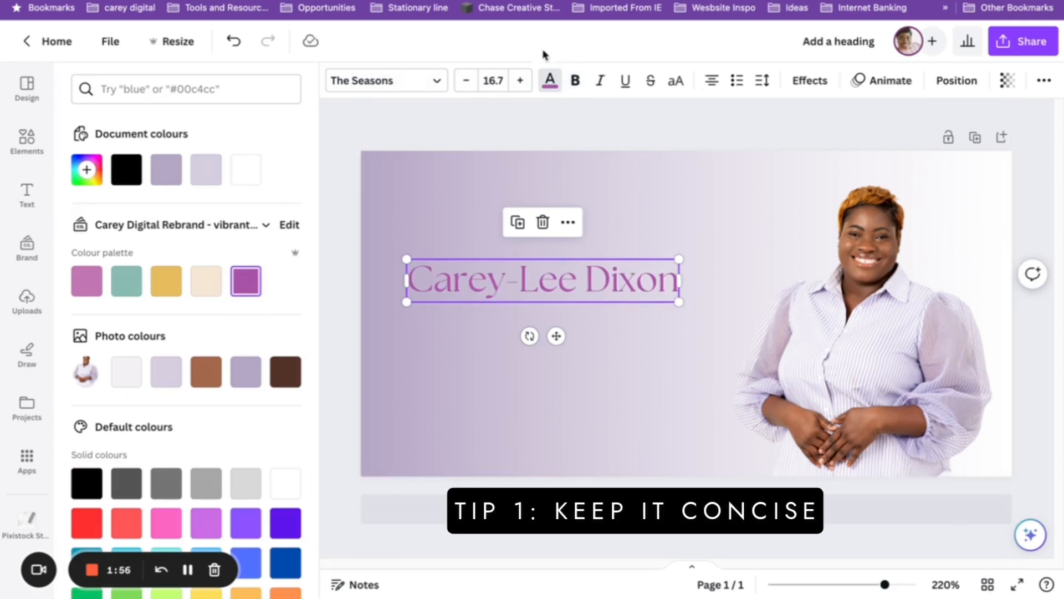
drag(680, 256, 661, 261)
Turn on rulers and margin guides, then align the name heading with the left margin.
click(114, 47)
mouse_move(274, 214)
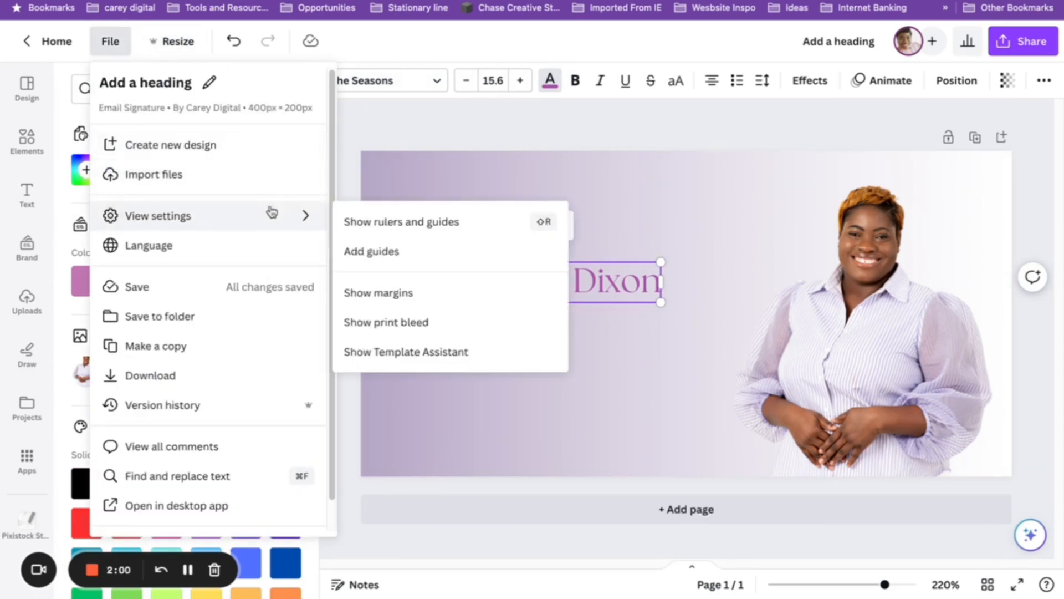
click(453, 228)
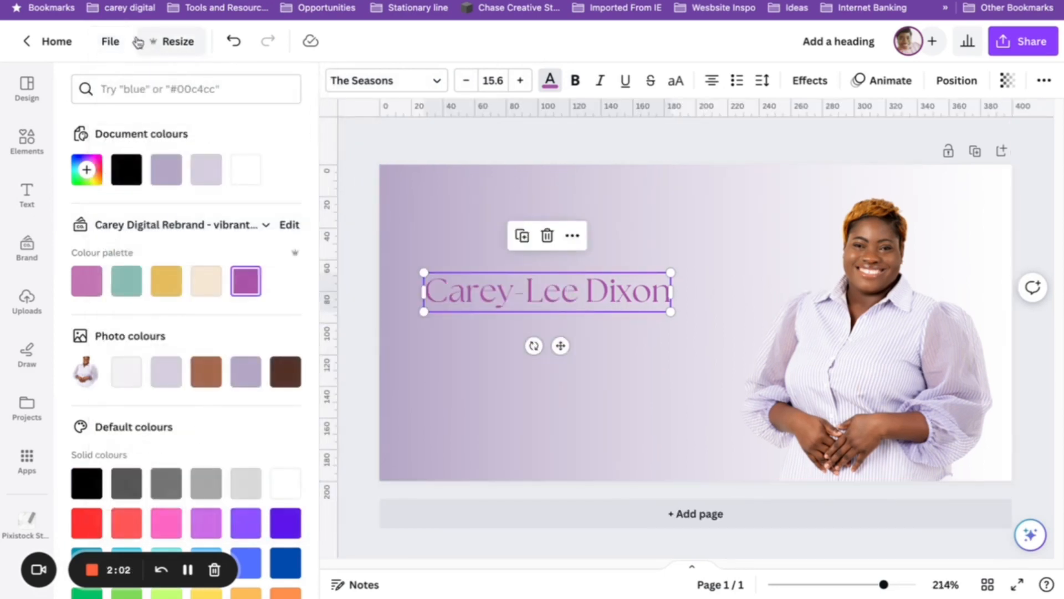
click(110, 41)
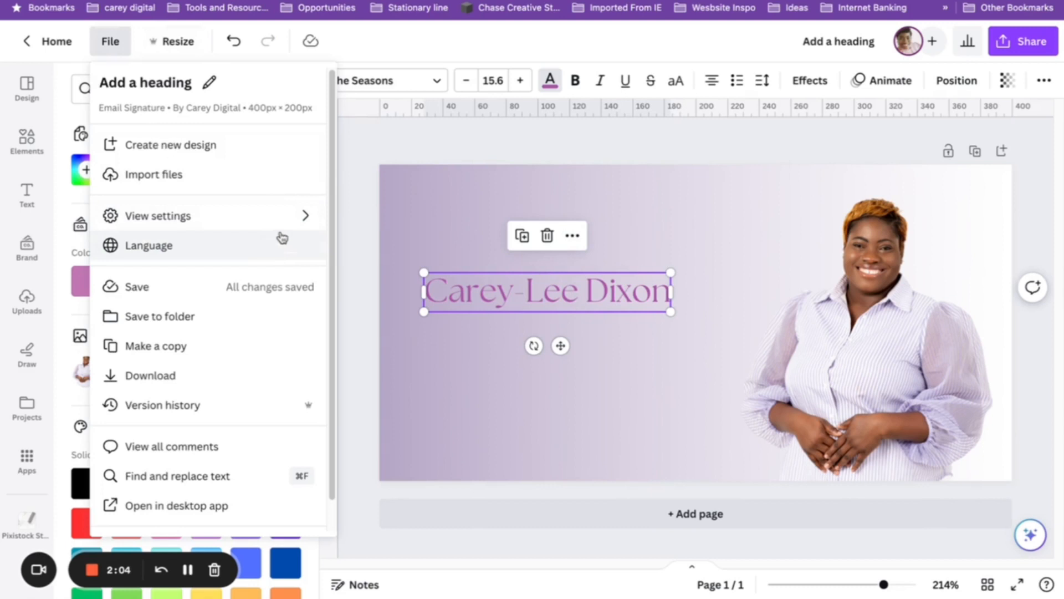
mouse_move(282, 216)
click(420, 284)
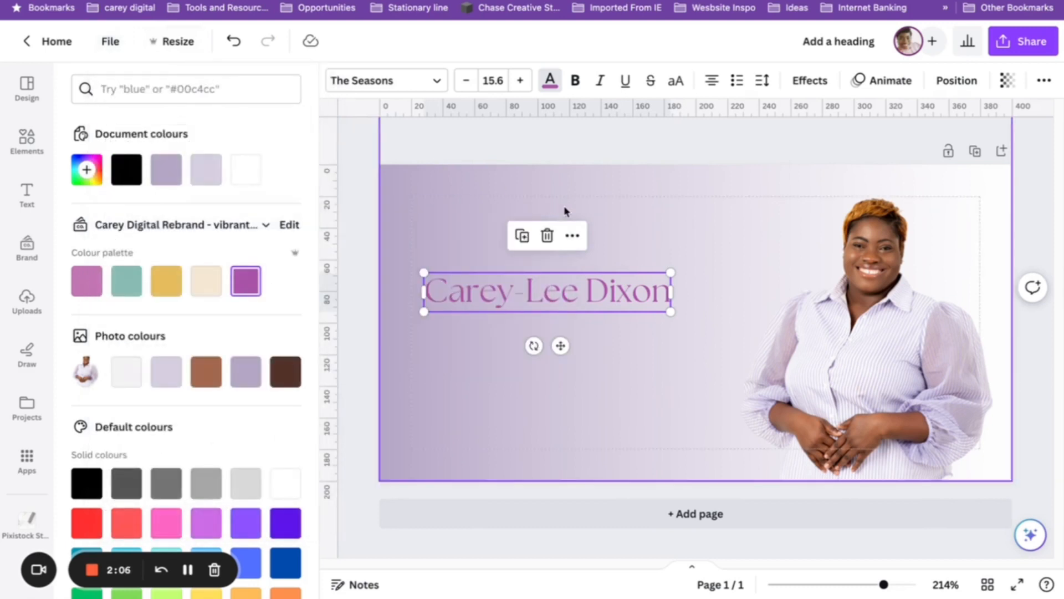
mouse_move(497, 291)
mouse_down()
mouse_move(484, 286)
mouse_move(513, 288)
mouse_up()
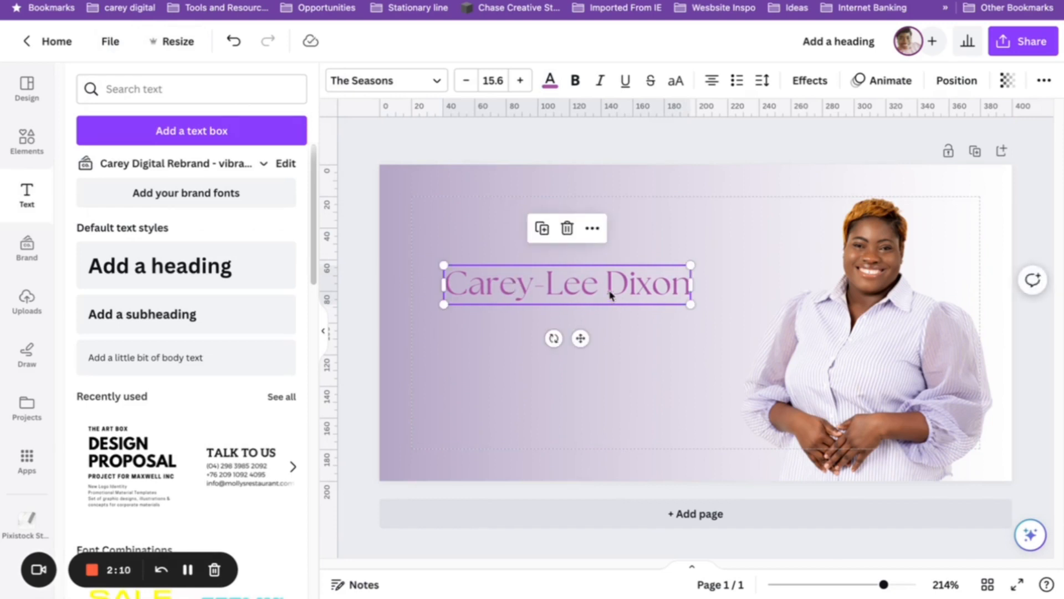
Set the name heading's font size to 18.
click(482, 83)
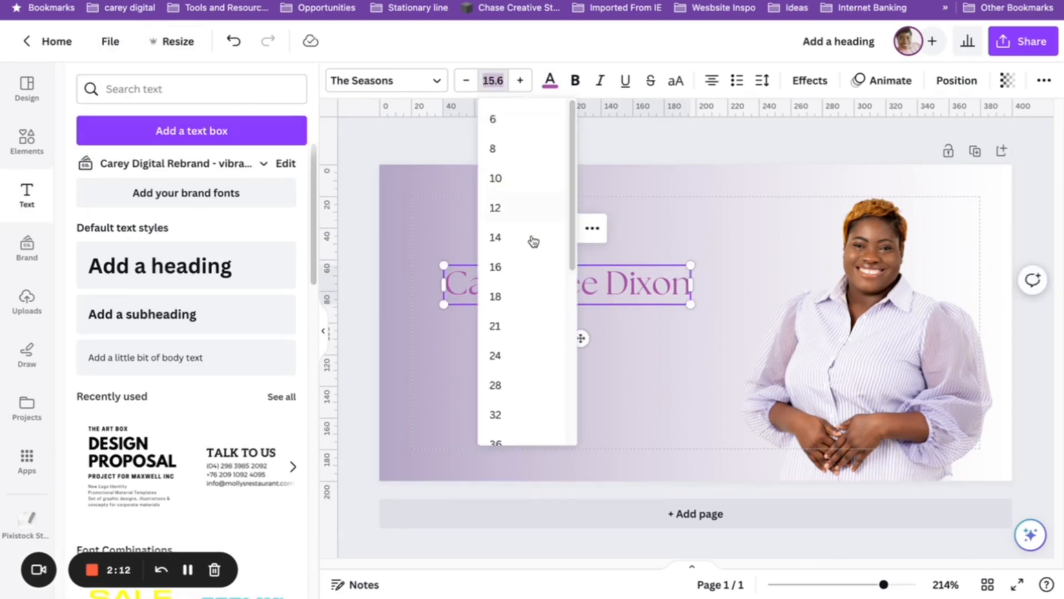
click(533, 306)
click(612, 150)
click(625, 291)
Duplicate the name below itself and retype the copy as 'Creative Designer and Digital Strategist'.
click(541, 228)
drag(536, 318, 518, 338)
click(523, 337)
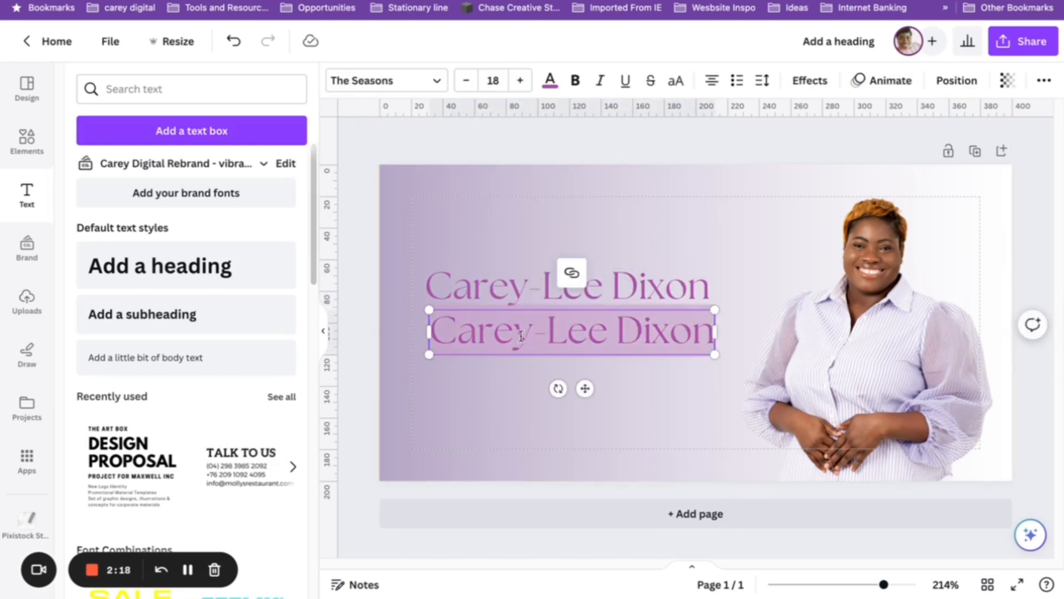
text(Creat)
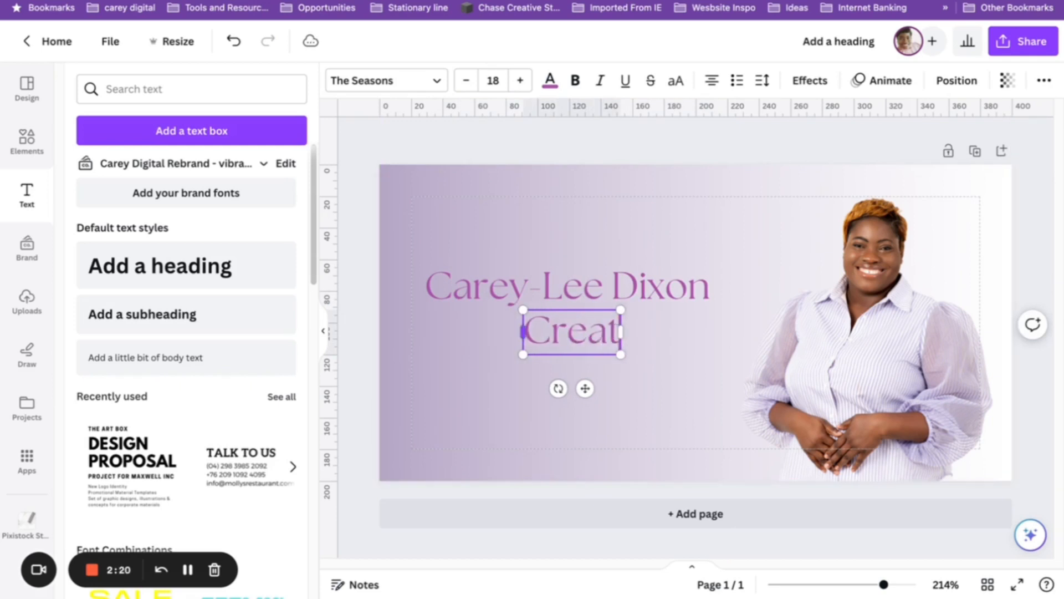
text(ive Desi)
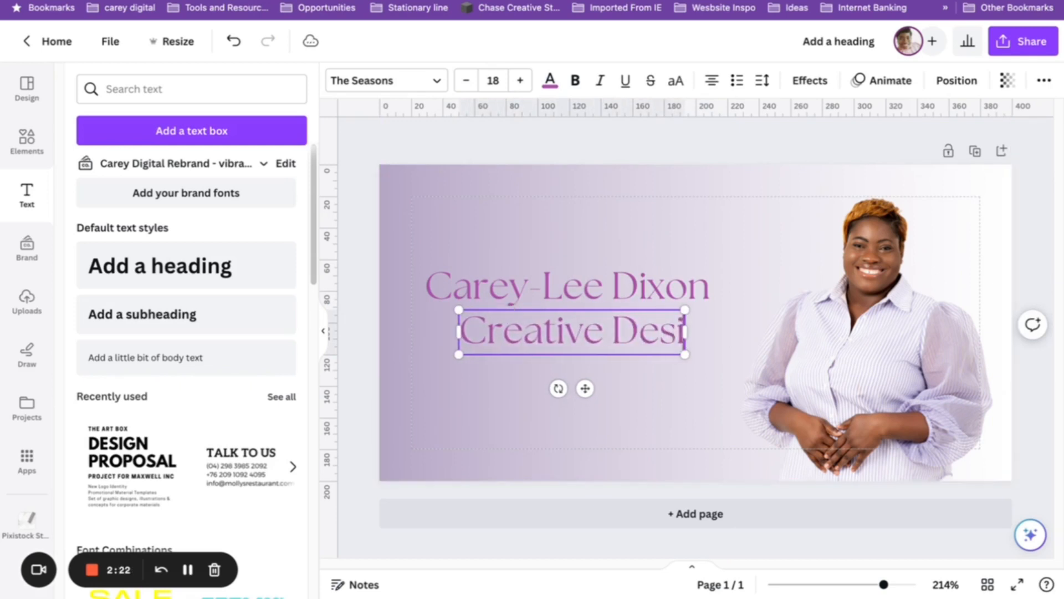
text(gner and)
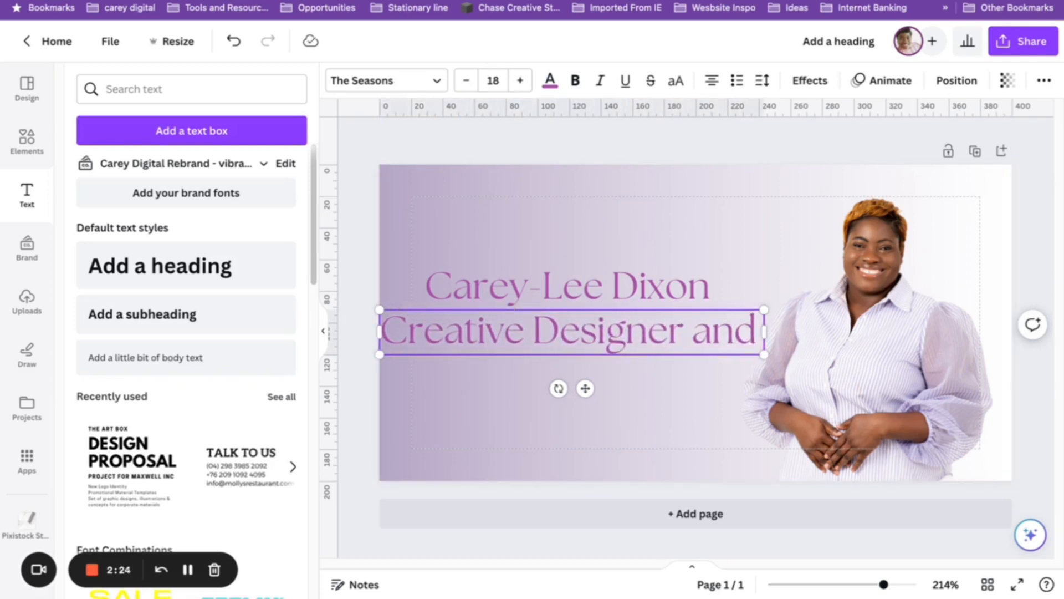
text( Digital Strategs)
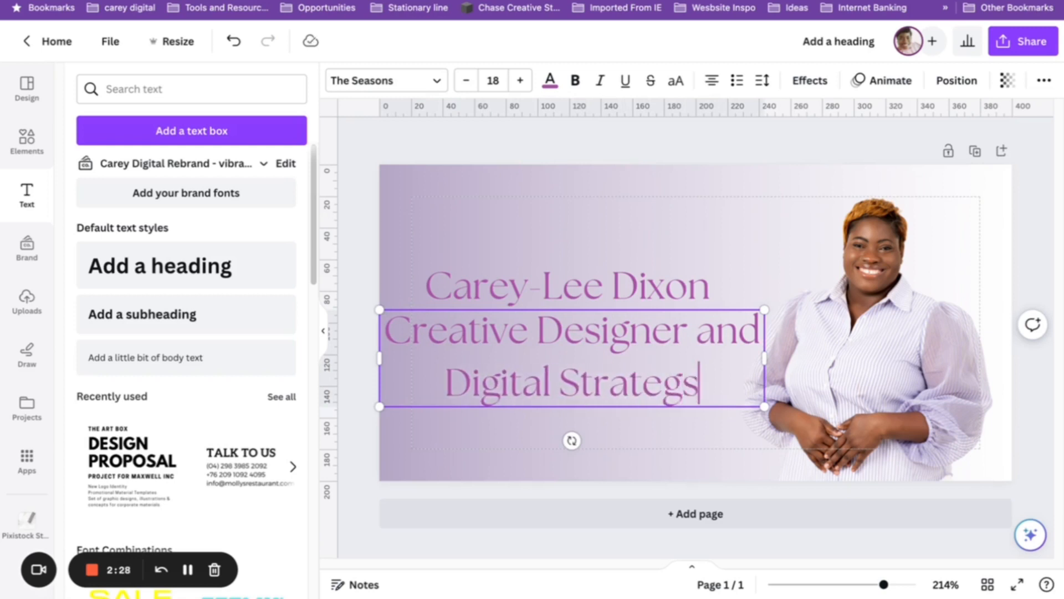
key(BackSpace)
text(ist)
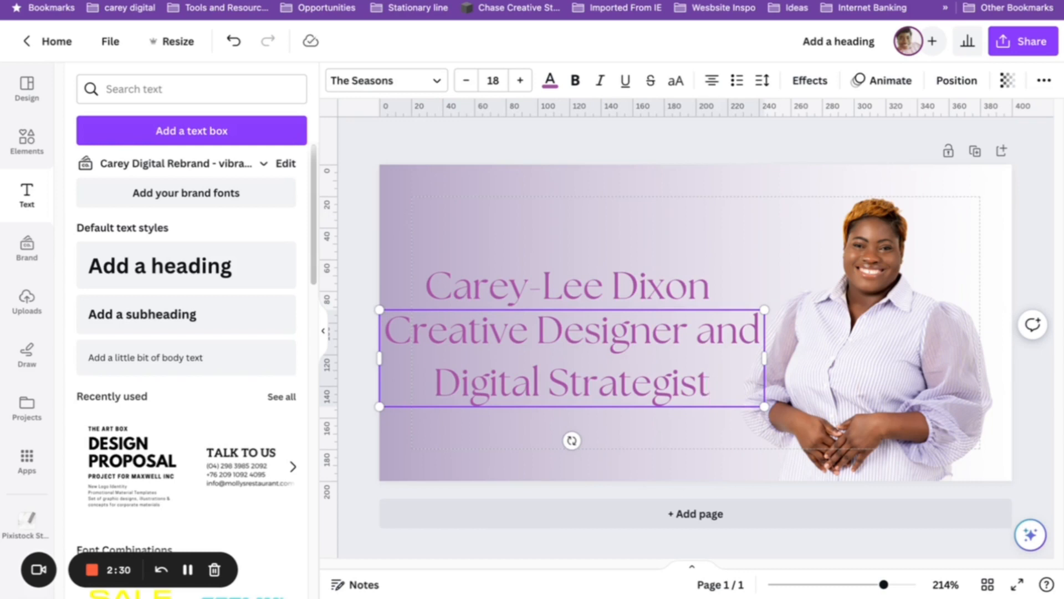
key(ctrl+a)
click(368, 87)
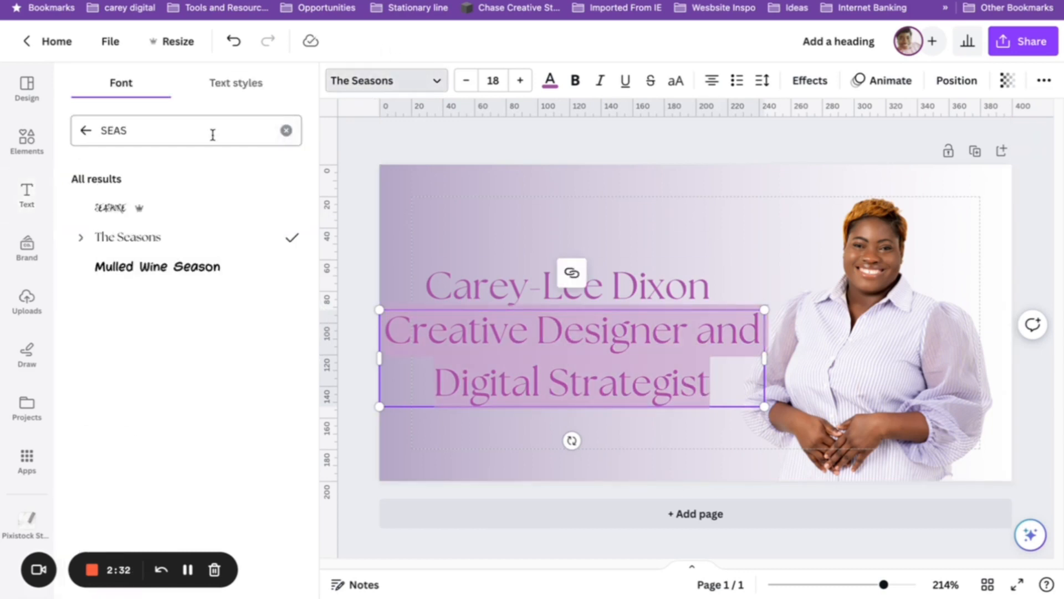
Set the job title to uppercase Poppins at size 10, widened onto a single line.
click(229, 131)
key(ctrl+a)
text(popp)
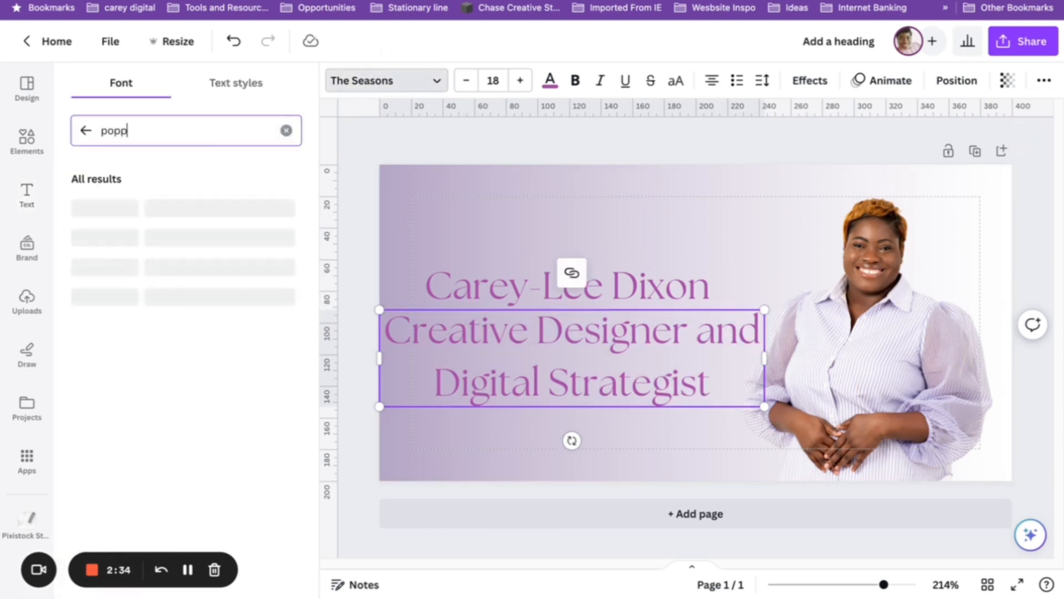
text(in)
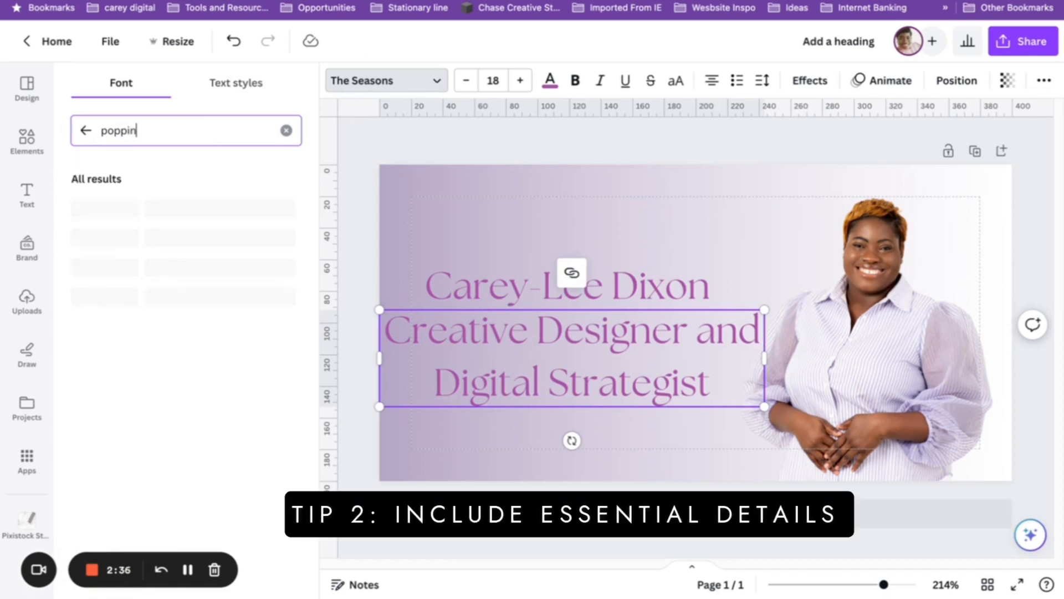
click(108, 209)
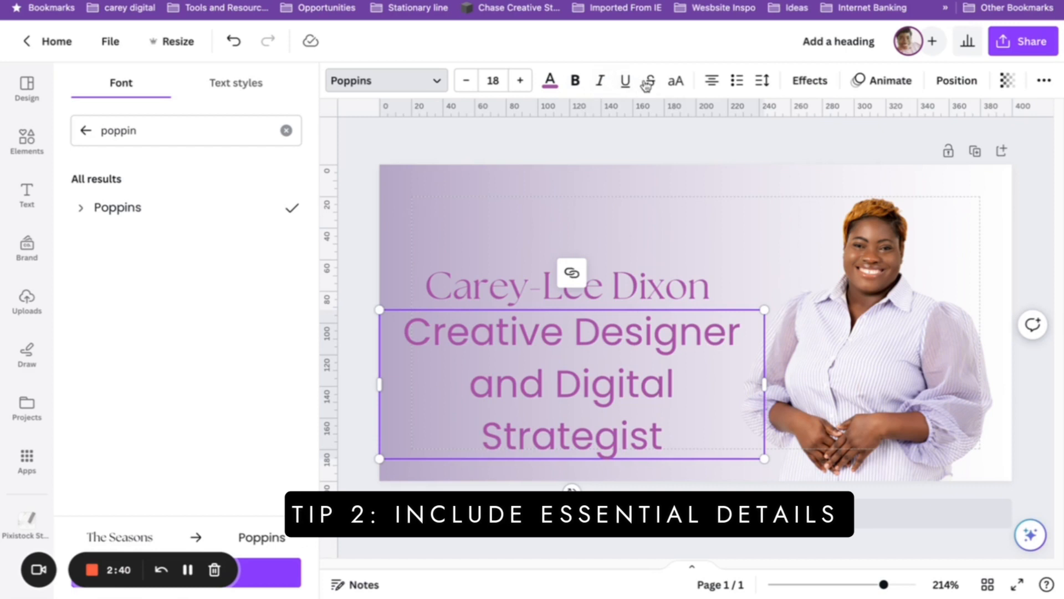
click(676, 81)
click(492, 80)
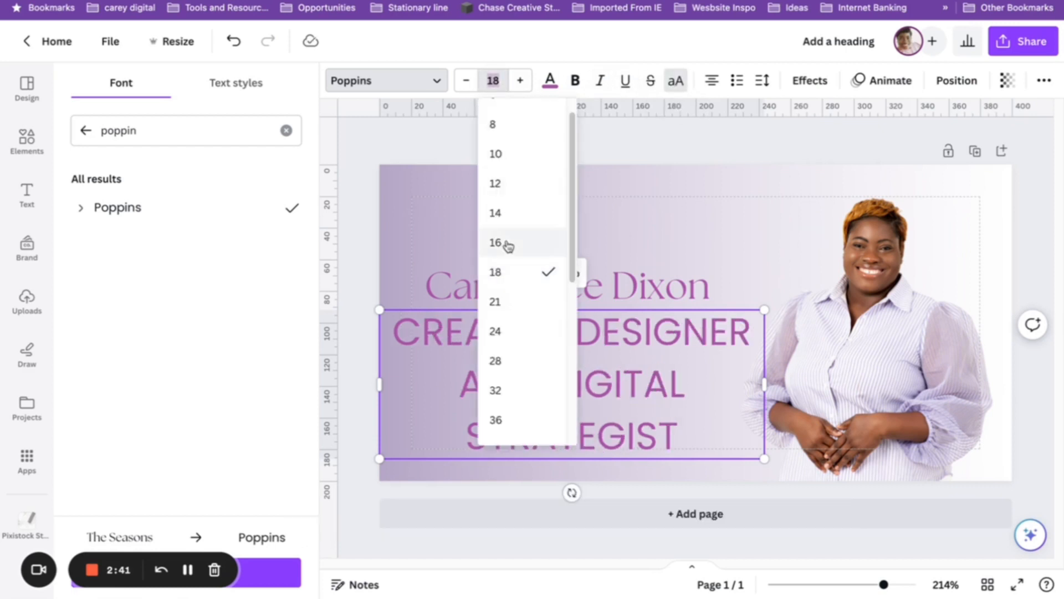
click(518, 161)
drag(765, 336, 667, 321)
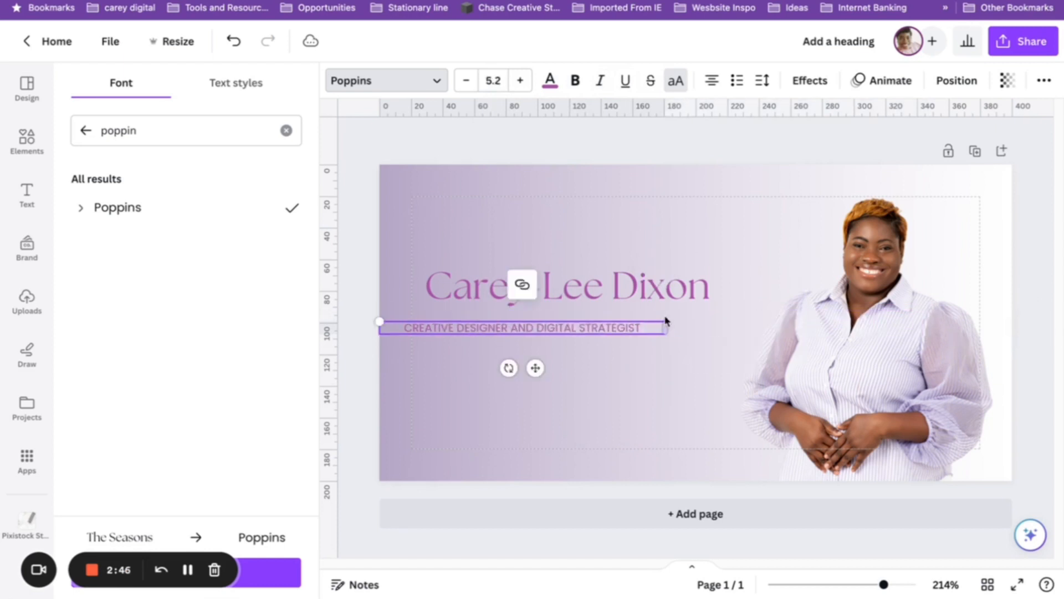
click(558, 88)
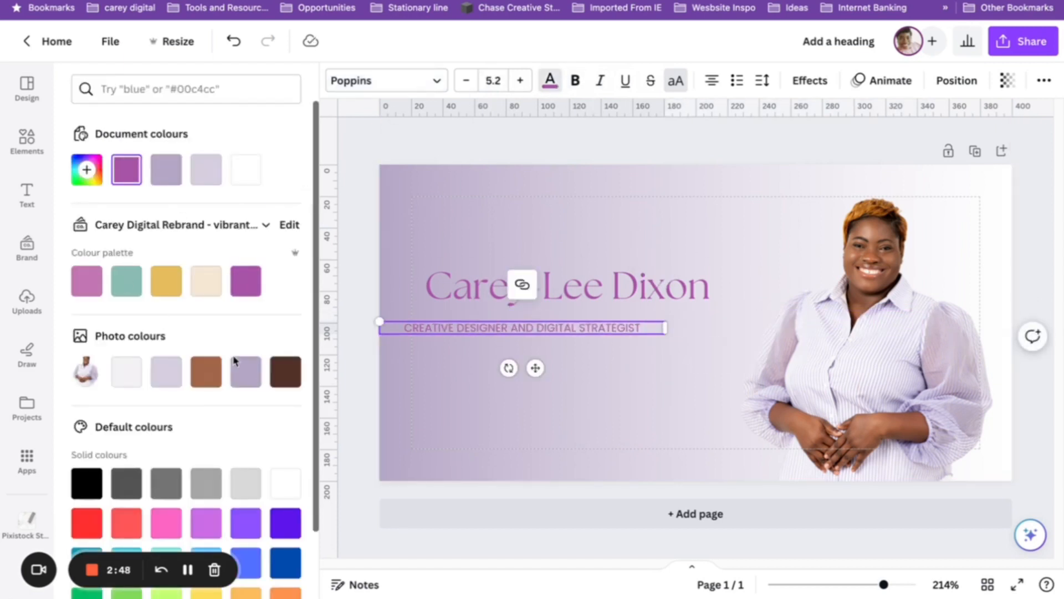
Colour the job title dark grey, left-align it, and widen its letter spacing on one line.
click(114, 492)
click(560, 169)
drag(553, 331, 599, 327)
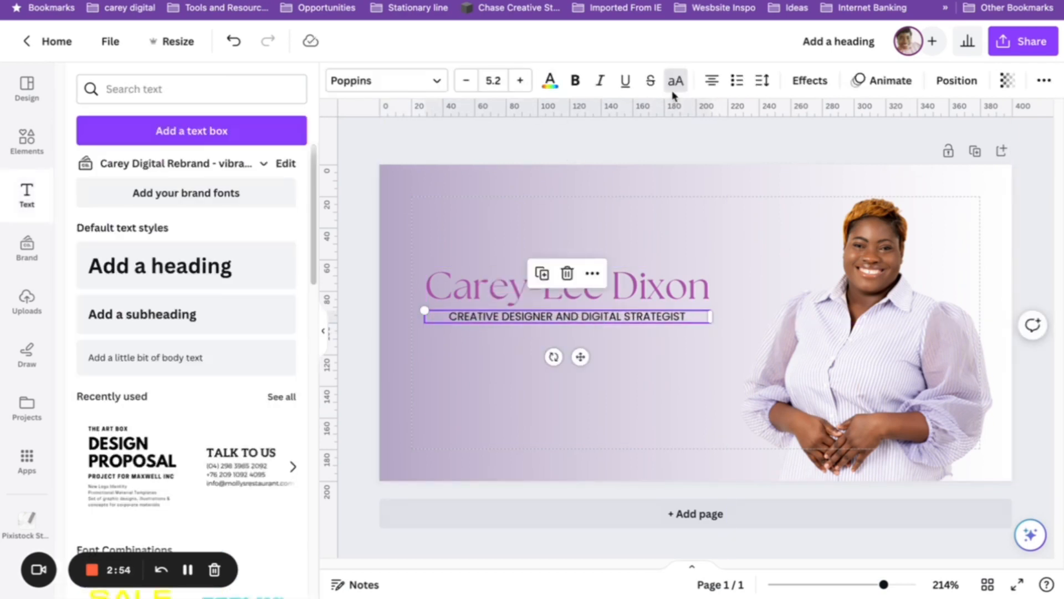
click(712, 81)
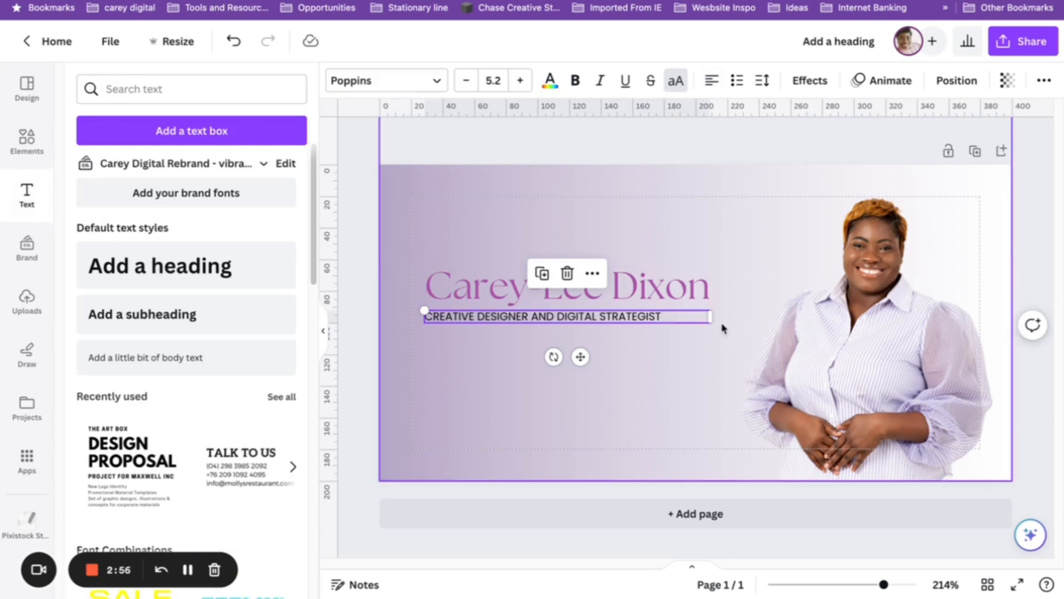
mouse_move(711, 316)
mouse_down()
mouse_move(669, 316)
mouse_move(717, 311)
mouse_up()
click(762, 81)
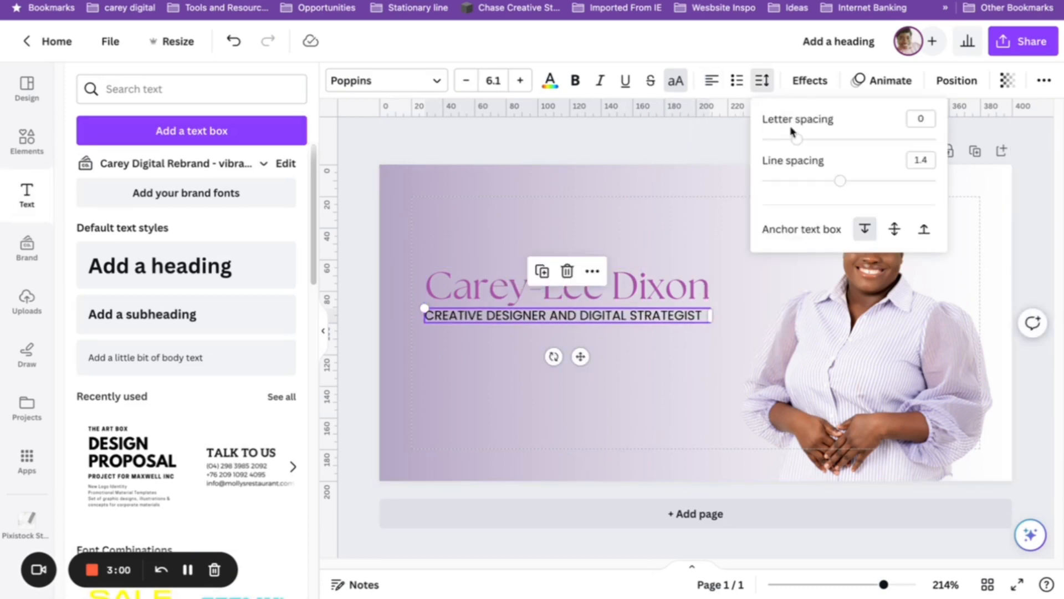
drag(803, 139, 807, 138)
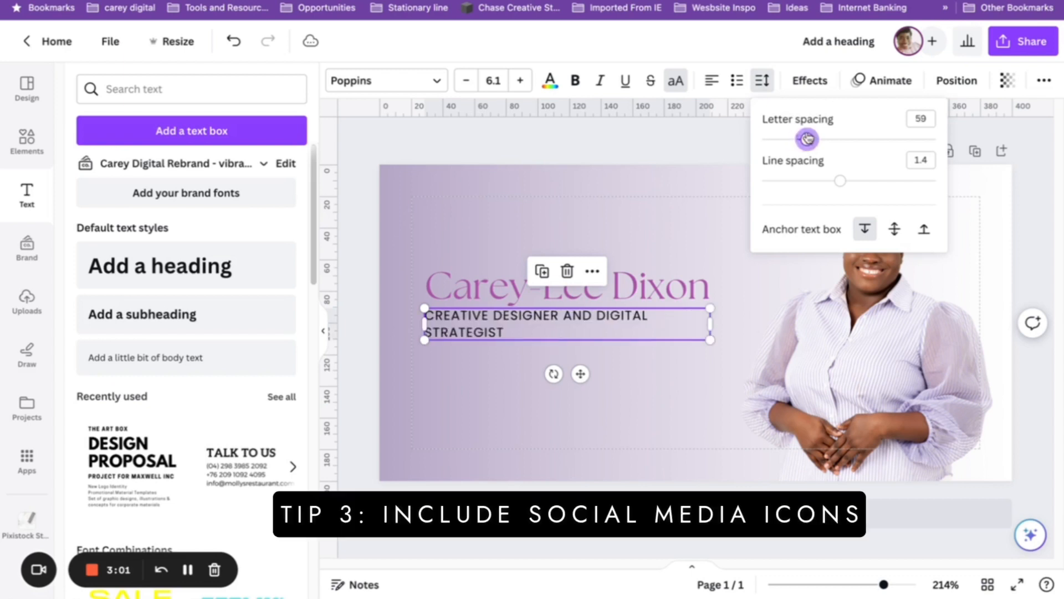
click(715, 322)
drag(715, 323, 742, 314)
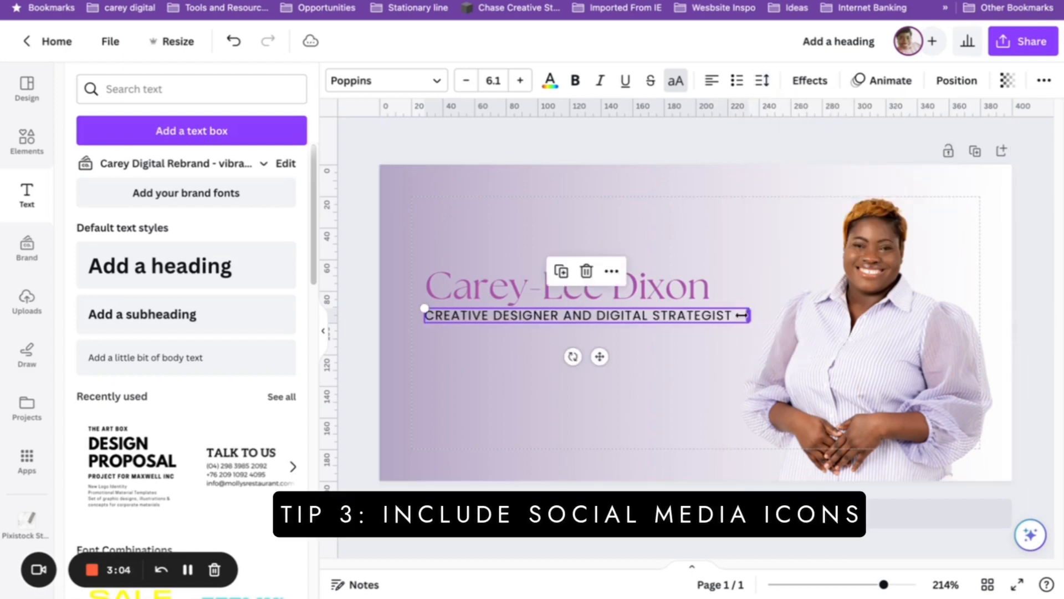
Replace 'AND' with '&' and fit the subtitle box neatly beneath the name.
click(591, 316)
key(BackSpace)
key(BackSpace)
key(BackSpace)
key(BackSpace)
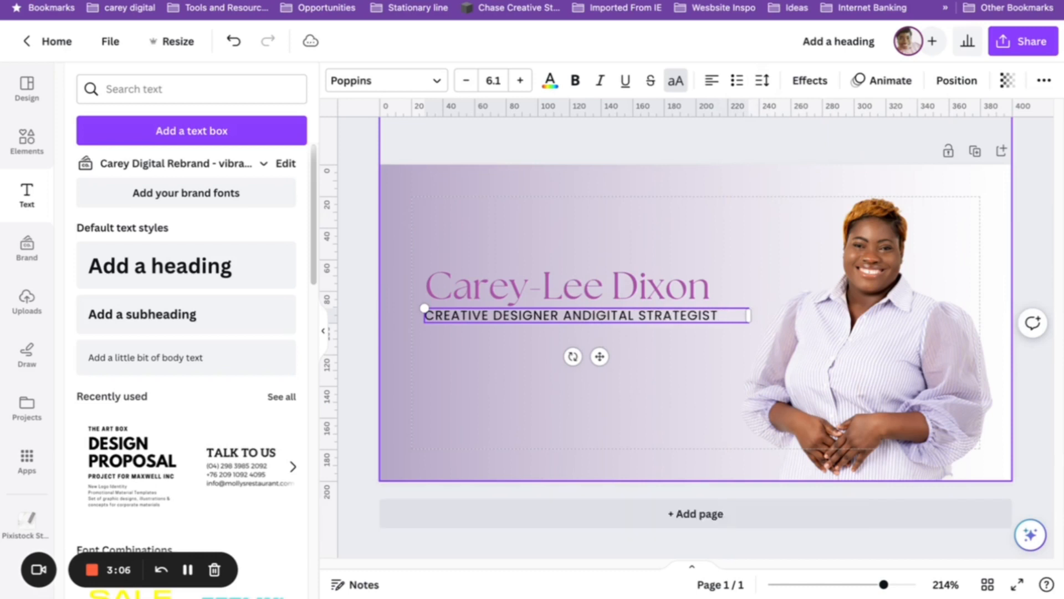
text(&)
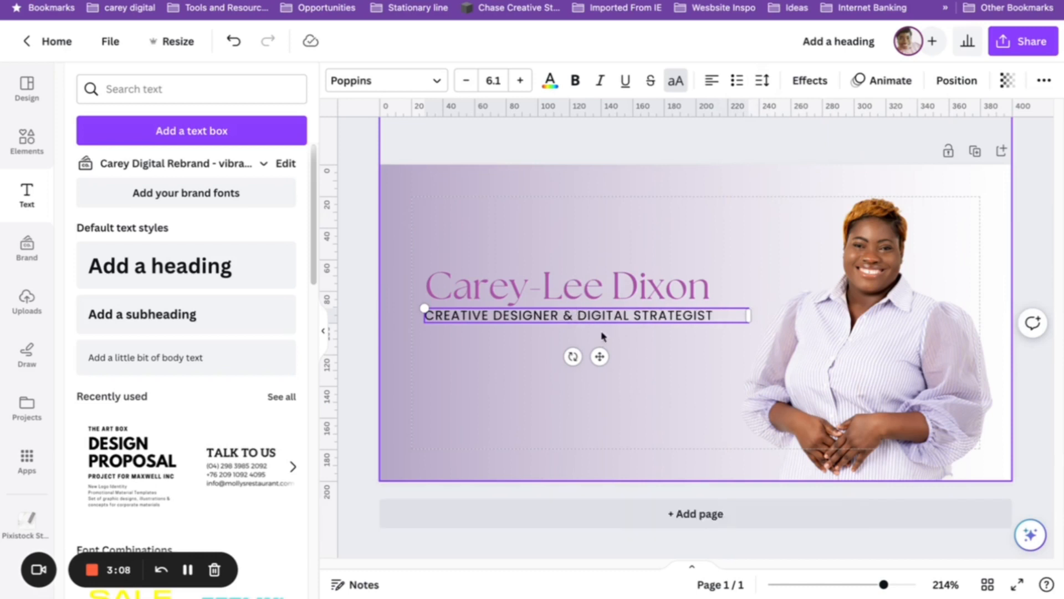
click(428, 148)
drag(555, 321, 591, 327)
drag(764, 312, 730, 312)
Add a blank second page and filter Projects to saved designs.
click(540, 149)
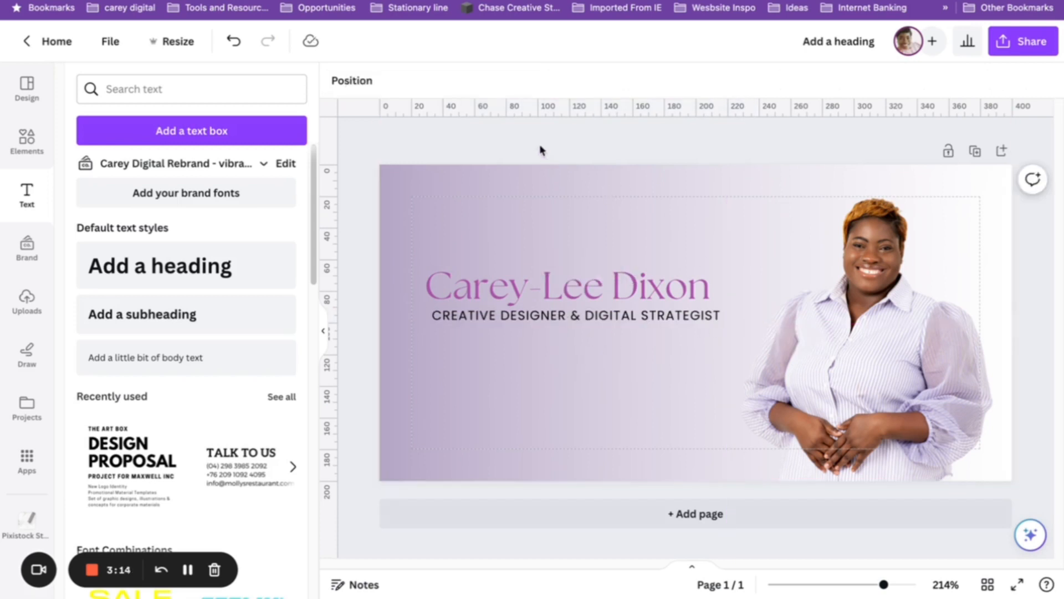
click(591, 519)
click(27, 409)
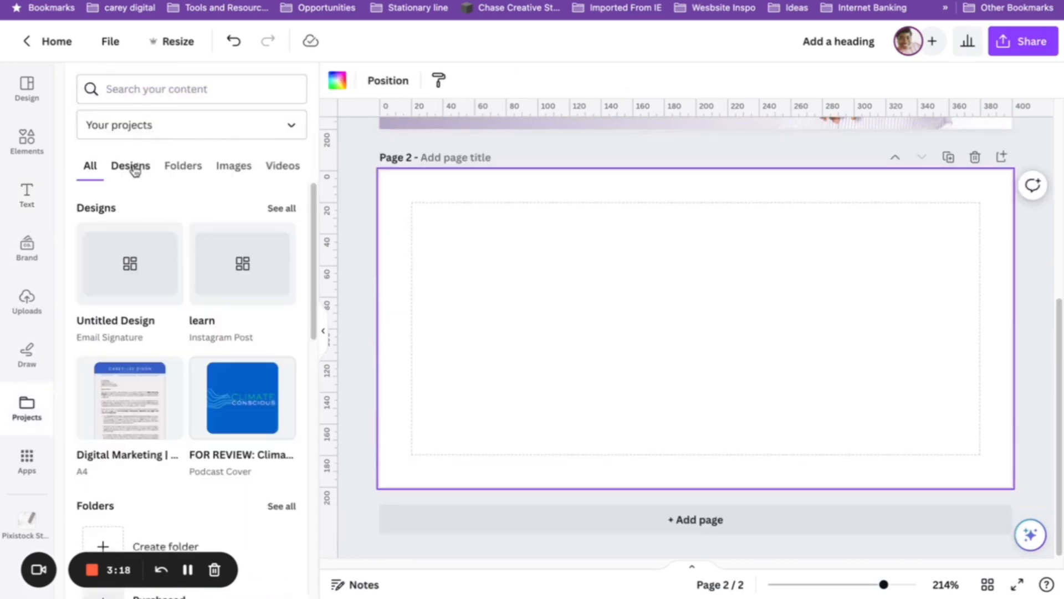
click(135, 171)
Fill page 2 with the 'get your hands on this' page from Copy of Chat and Design.
scroll(159, 268, down, 5)
scroll(161, 273, up, 2)
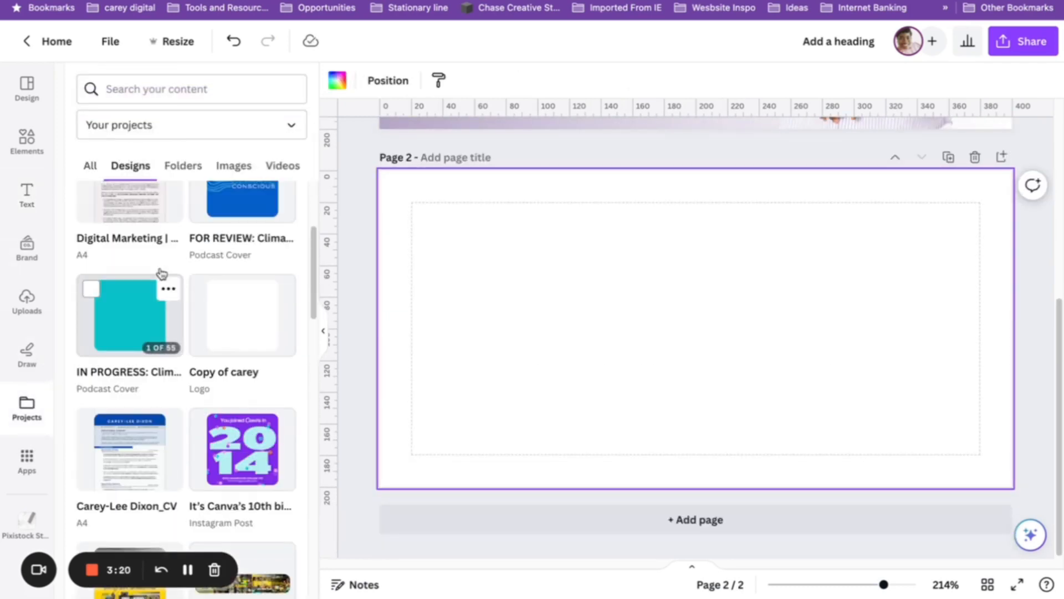
scroll(161, 274, up, 3)
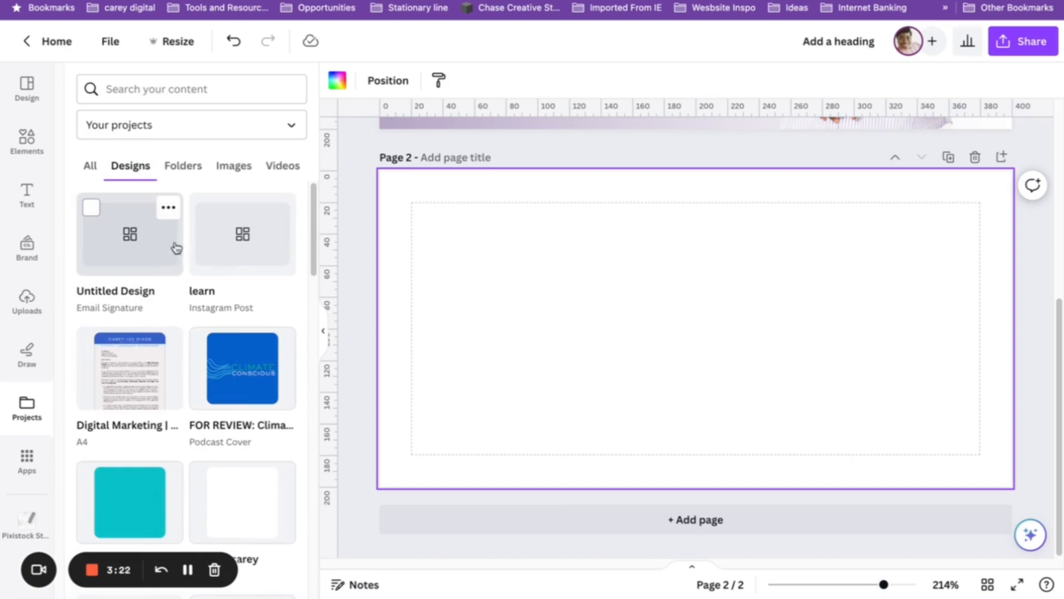
scroll(188, 280, down, 12)
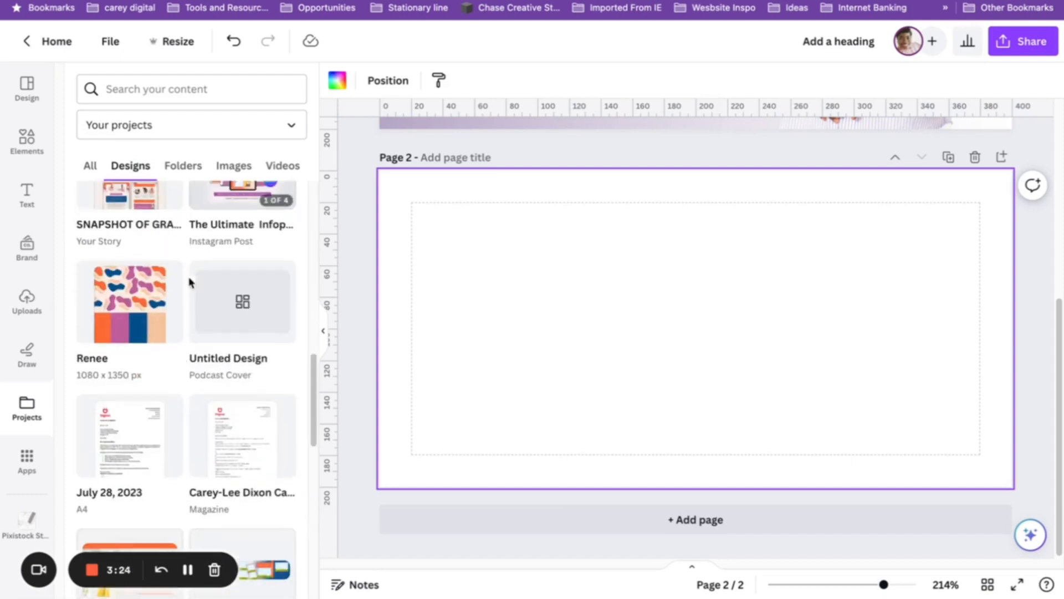
scroll(190, 281, down, 15)
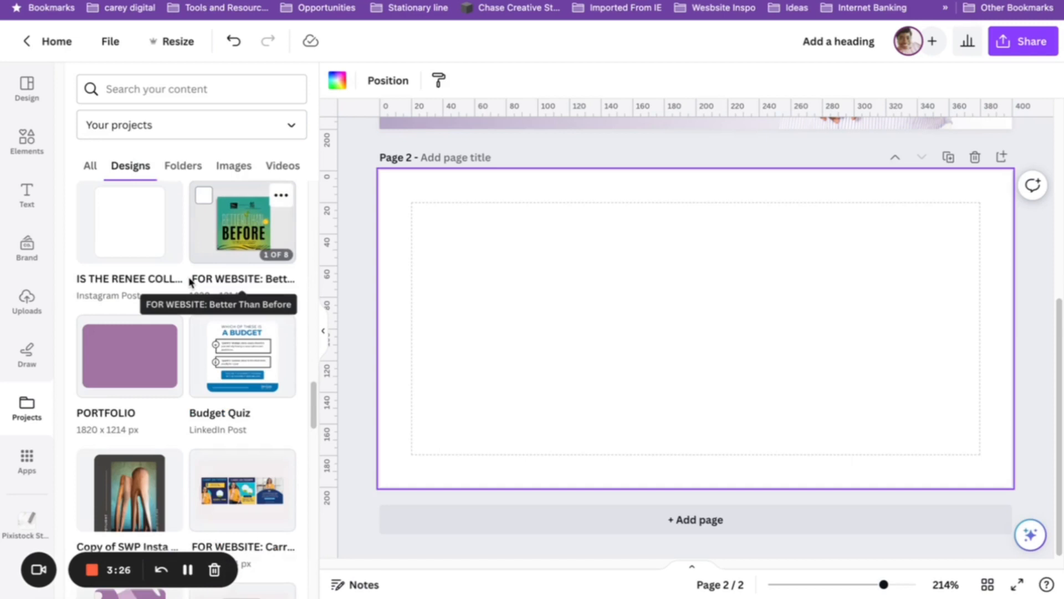
scroll(190, 281, down, 3)
click(139, 454)
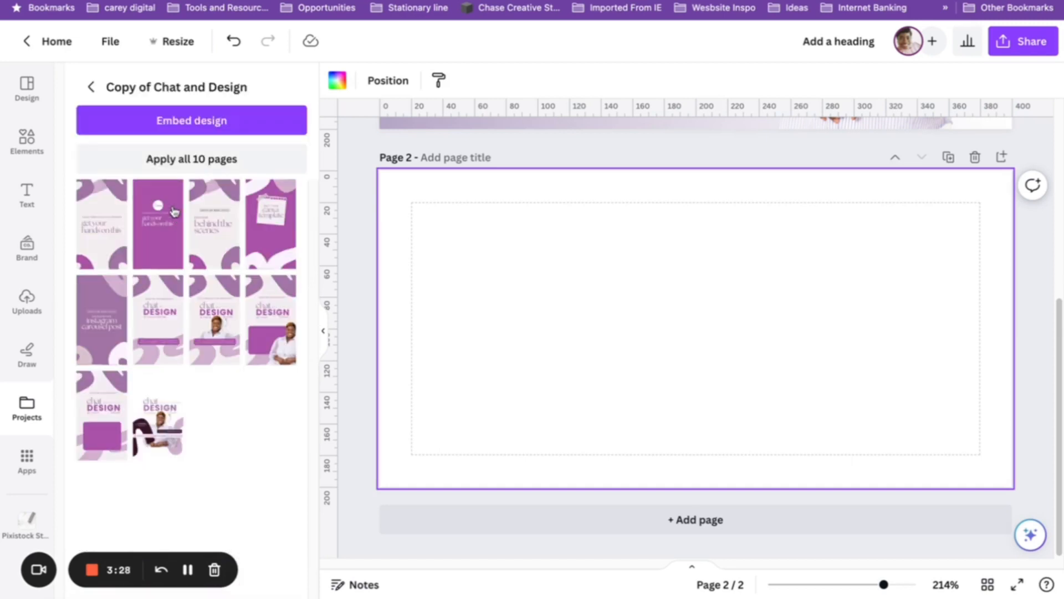
click(121, 244)
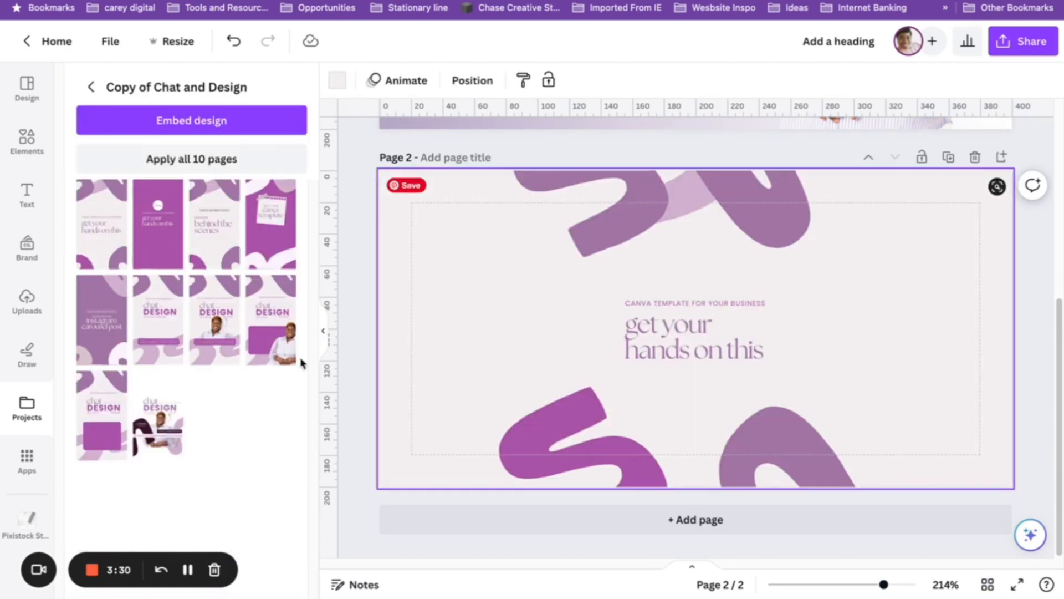
click(322, 334)
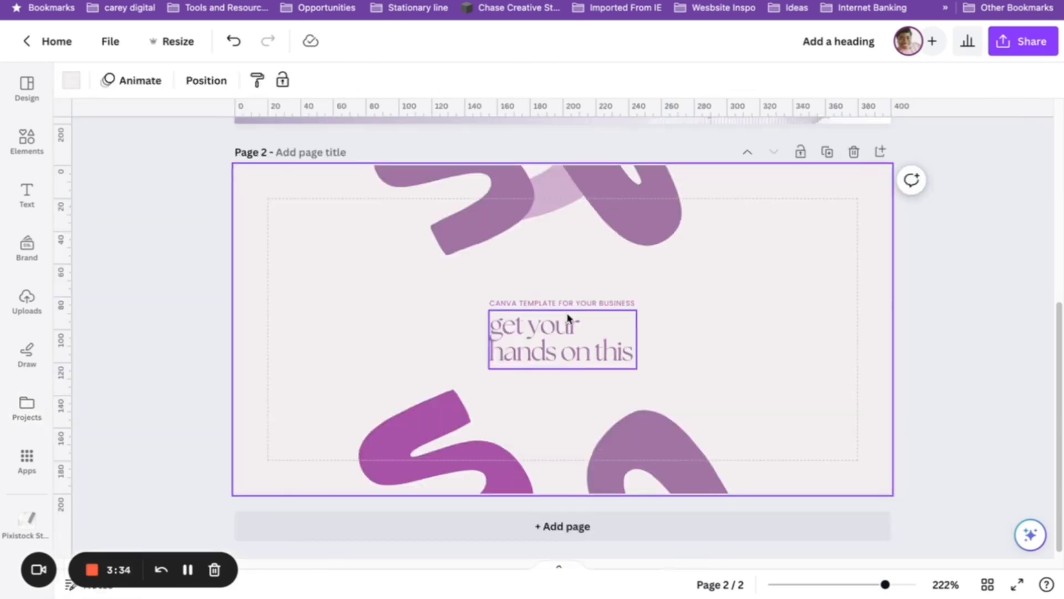
Copy the template's small purple text style onto the job-title subtitle.
scroll(571, 344, up, 2)
click(577, 417)
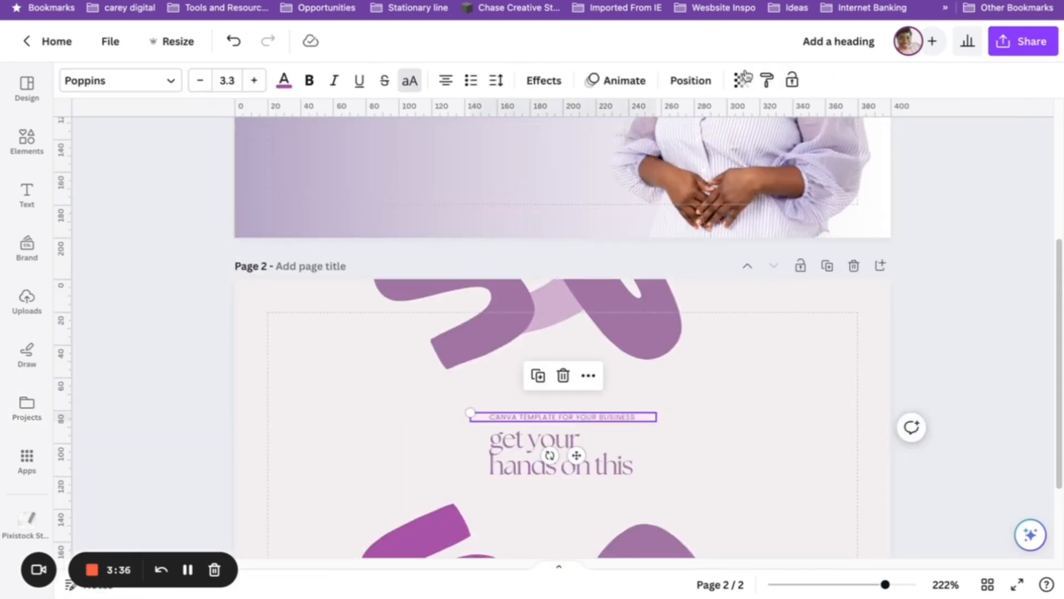
click(766, 80)
scroll(363, 269, up, 4)
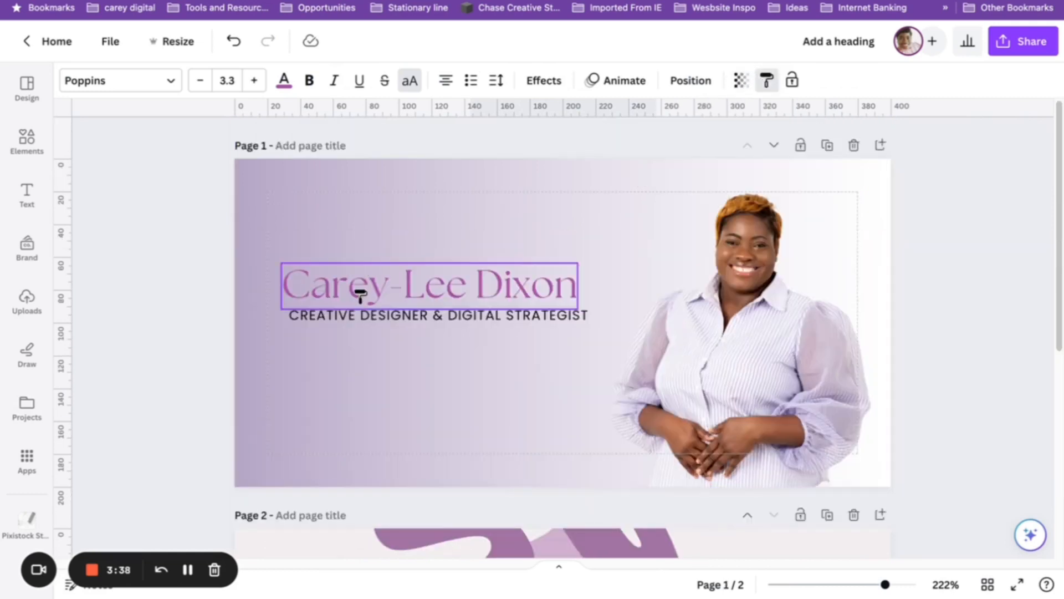
click(373, 320)
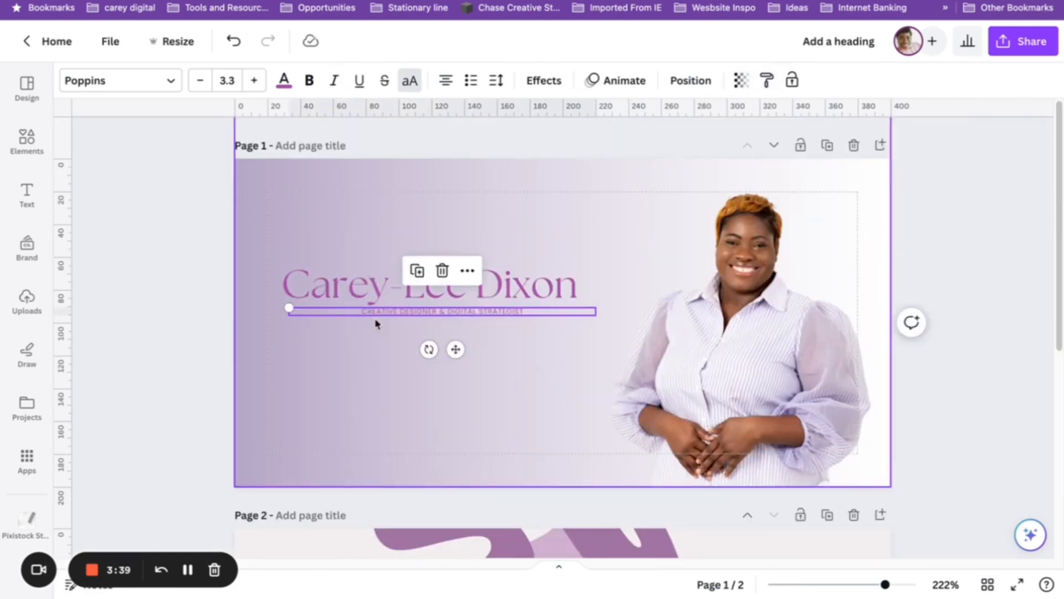
click(283, 80)
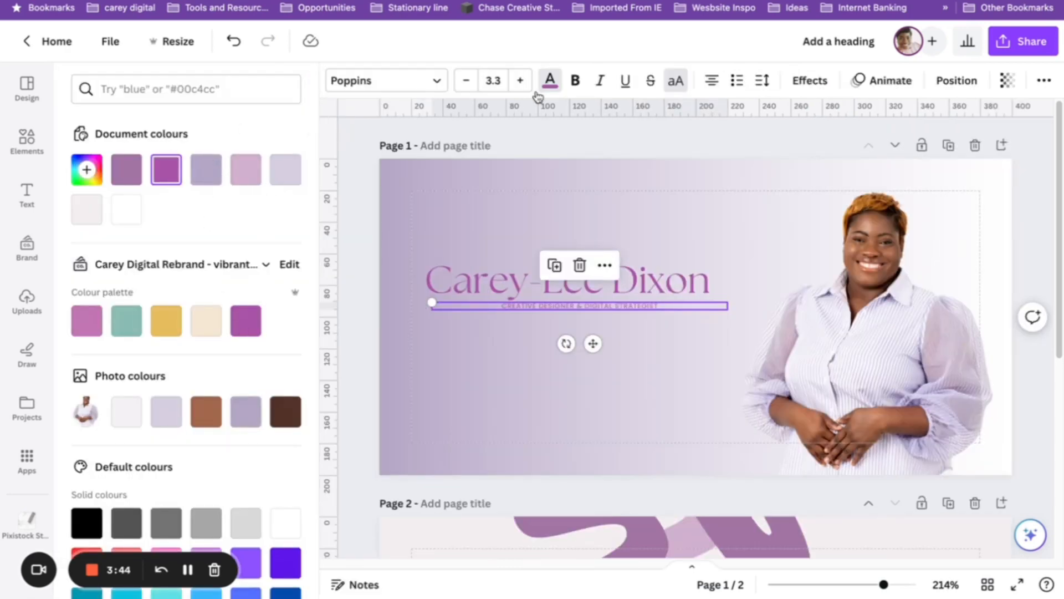
Set the subtitle to size 6, left-aligned, and line it up with the name's left edge.
click(493, 80)
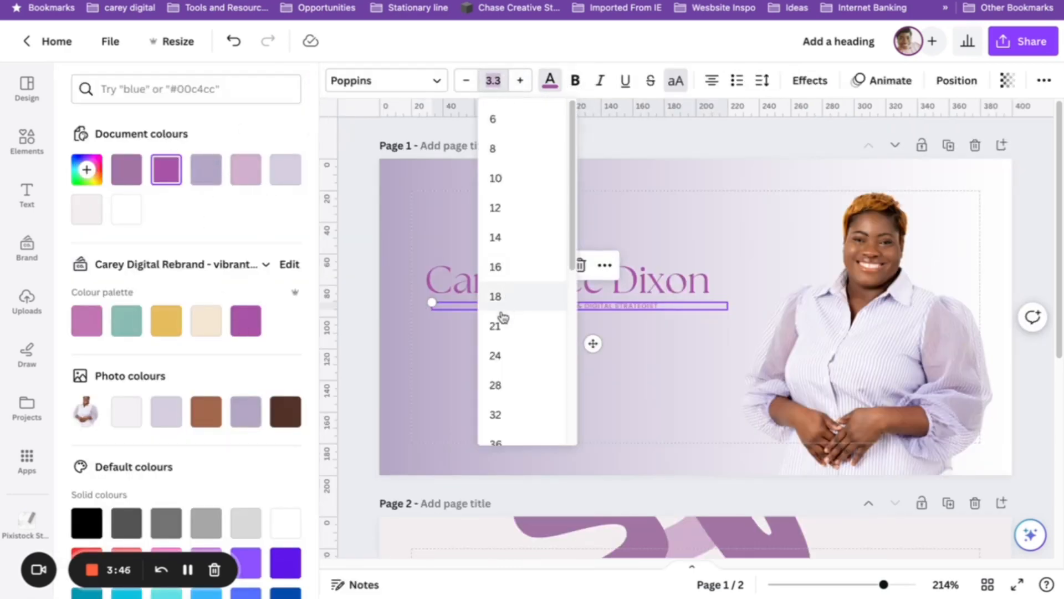
click(499, 297)
click(493, 81)
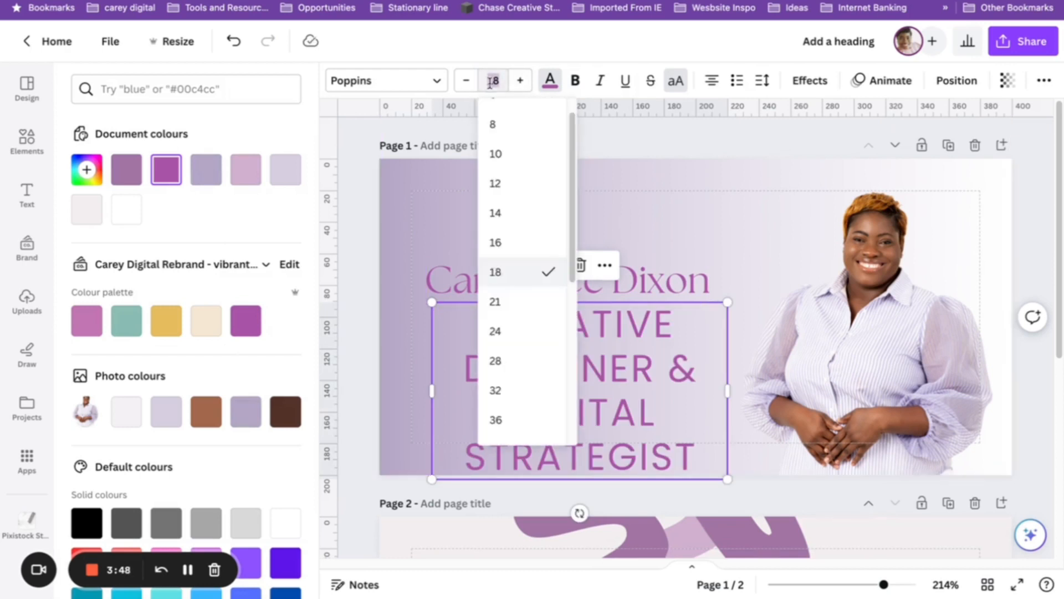
click(517, 160)
click(498, 82)
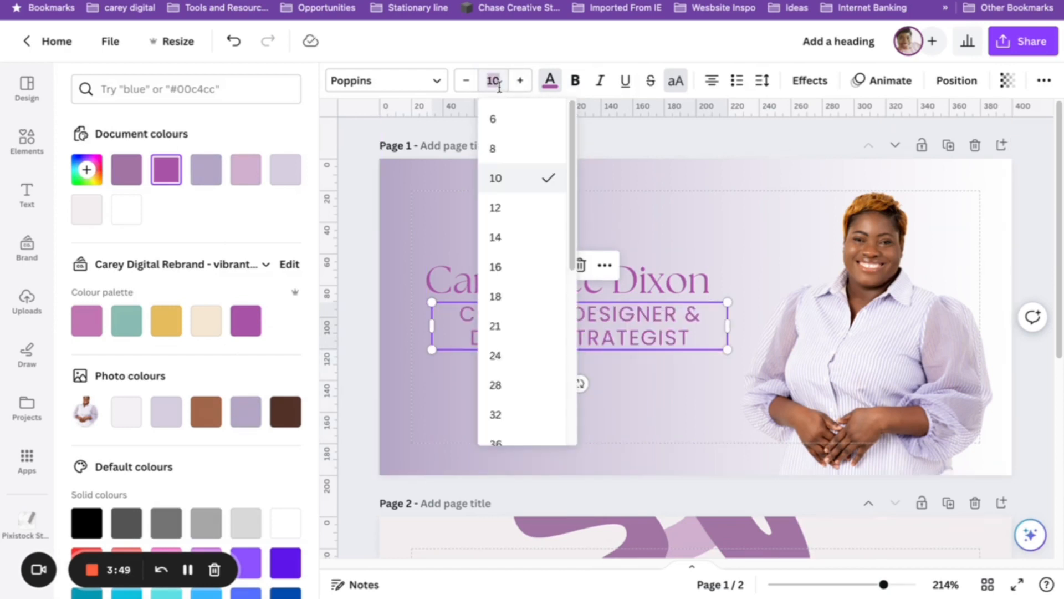
click(500, 126)
click(711, 80)
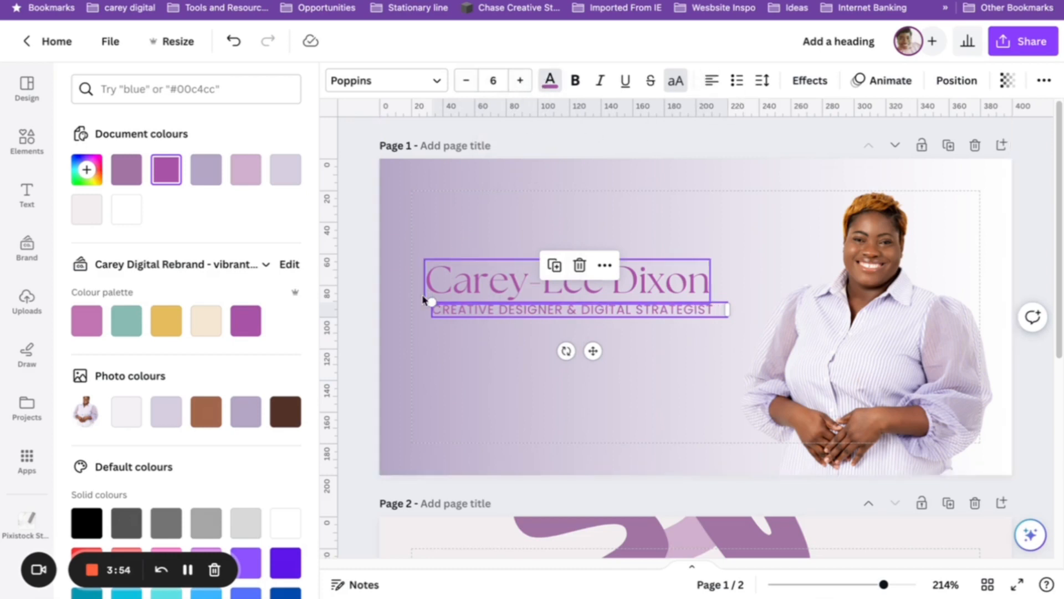
click(350, 297)
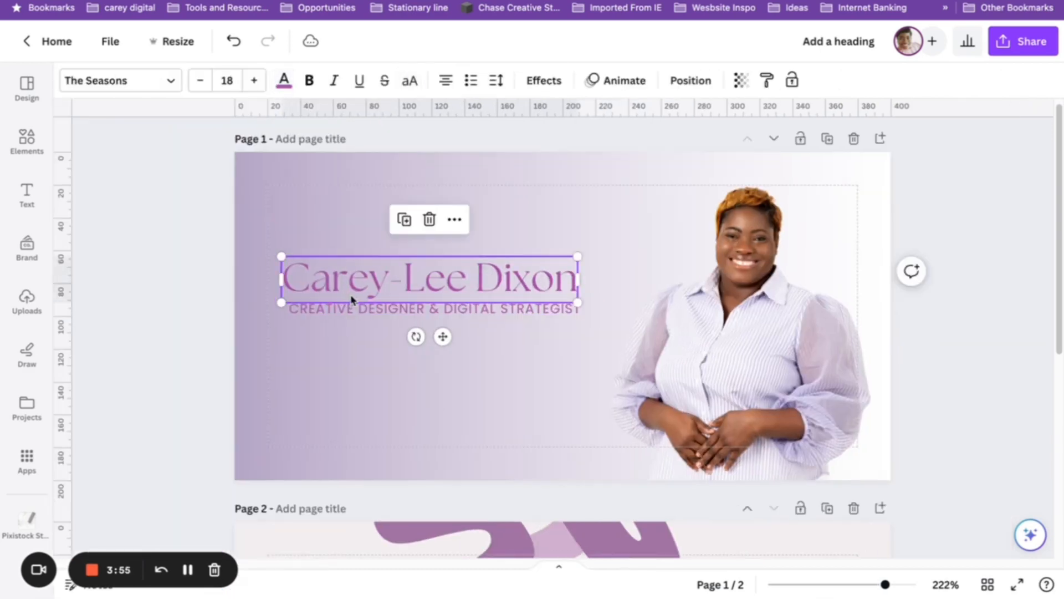
click(565, 307)
drag(529, 308, 577, 311)
click(503, 230)
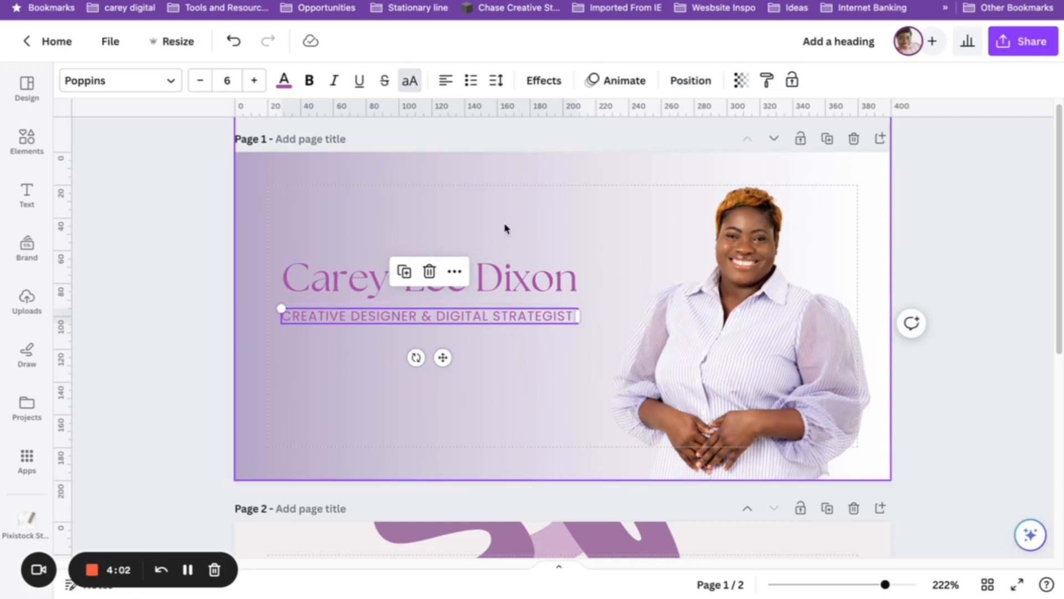
Shrink the portrait slightly and move it up, then bring in and enlarge the purple S swirl.
click(931, 330)
click(679, 273)
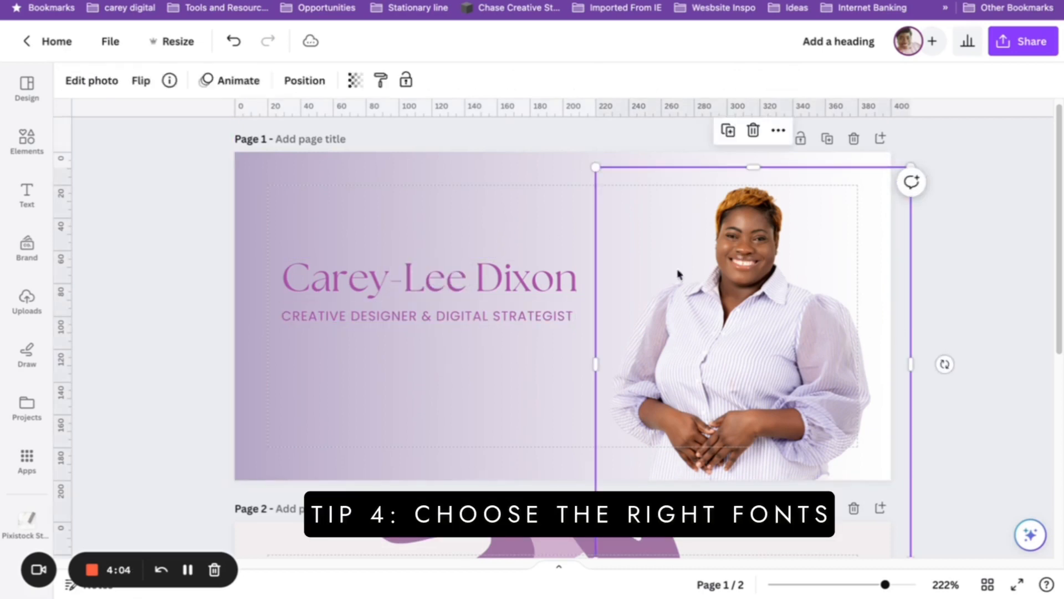
drag(595, 165, 631, 209)
drag(779, 345, 779, 331)
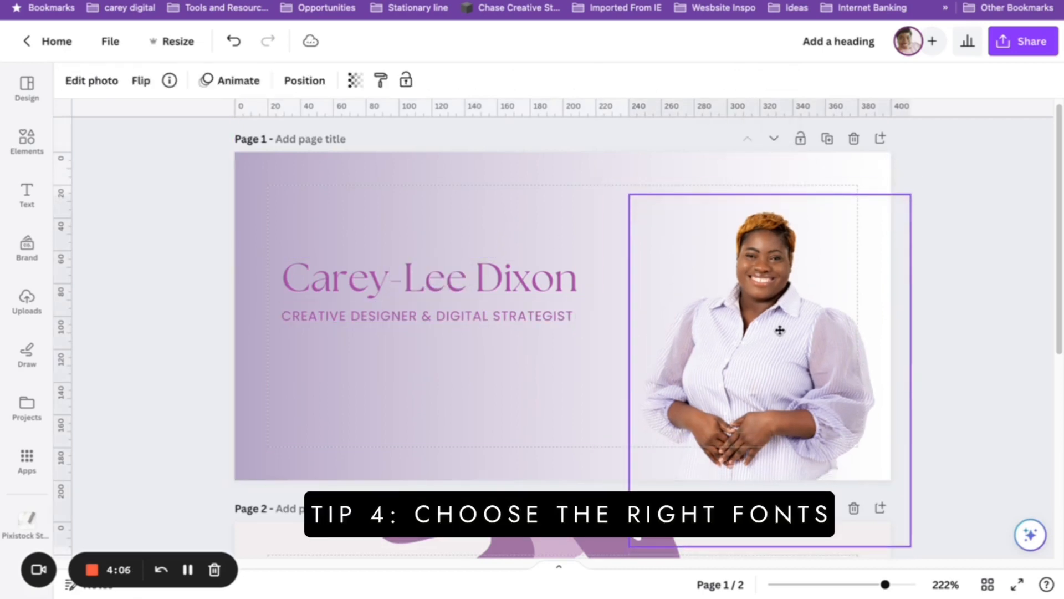
scroll(656, 400, down, 2)
drag(477, 465, 856, 364)
drag(868, 304, 964, 388)
Move and enlarge the purple S shape over the photo's lower right, then send it behind the photo.
drag(777, 266, 774, 296)
drag(852, 166, 1004, 19)
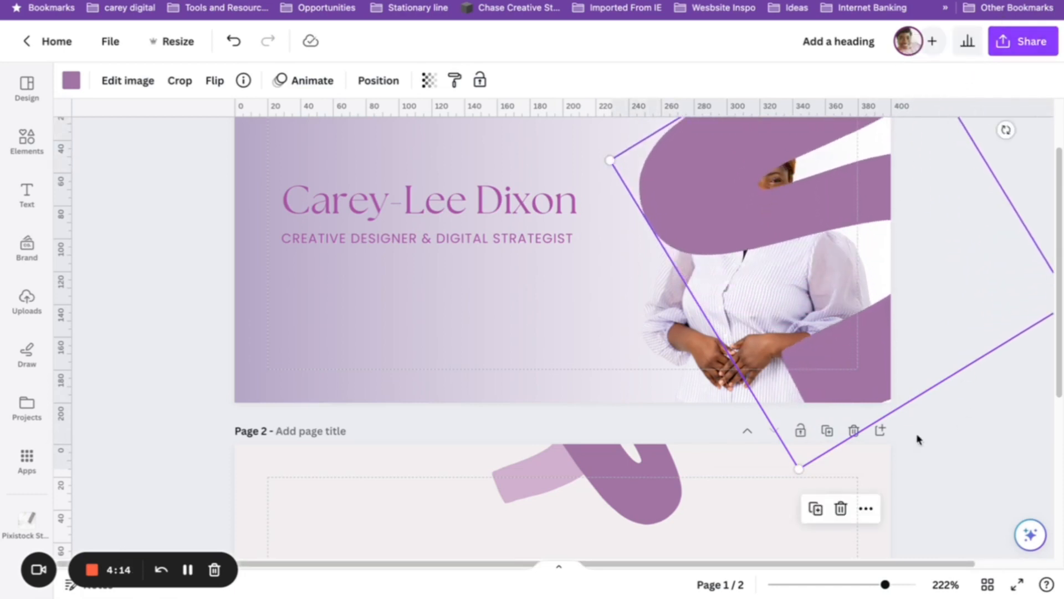
scroll(898, 417, up, 2)
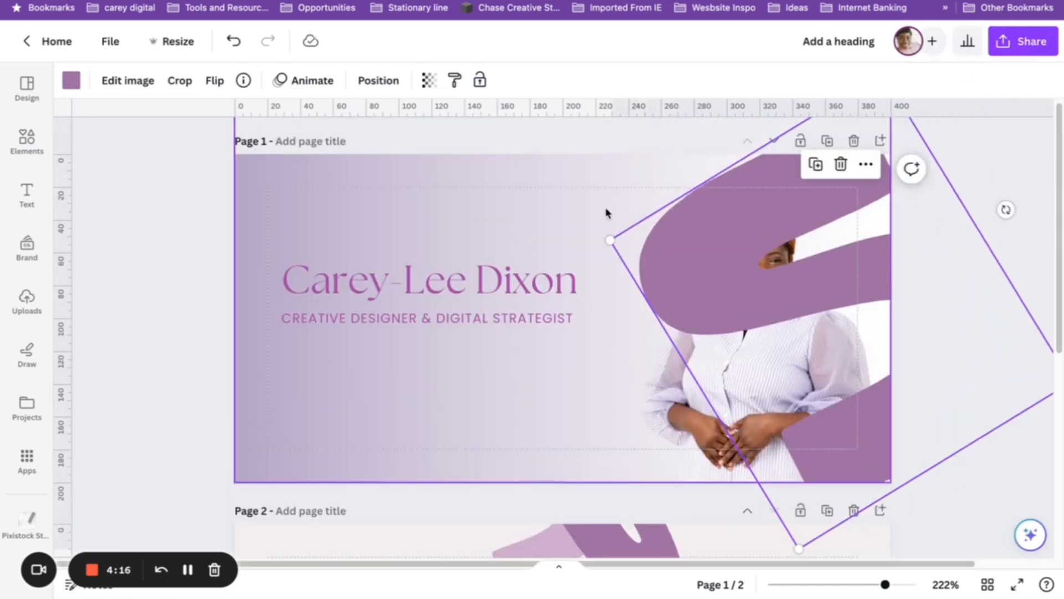
drag(600, 244, 823, 245)
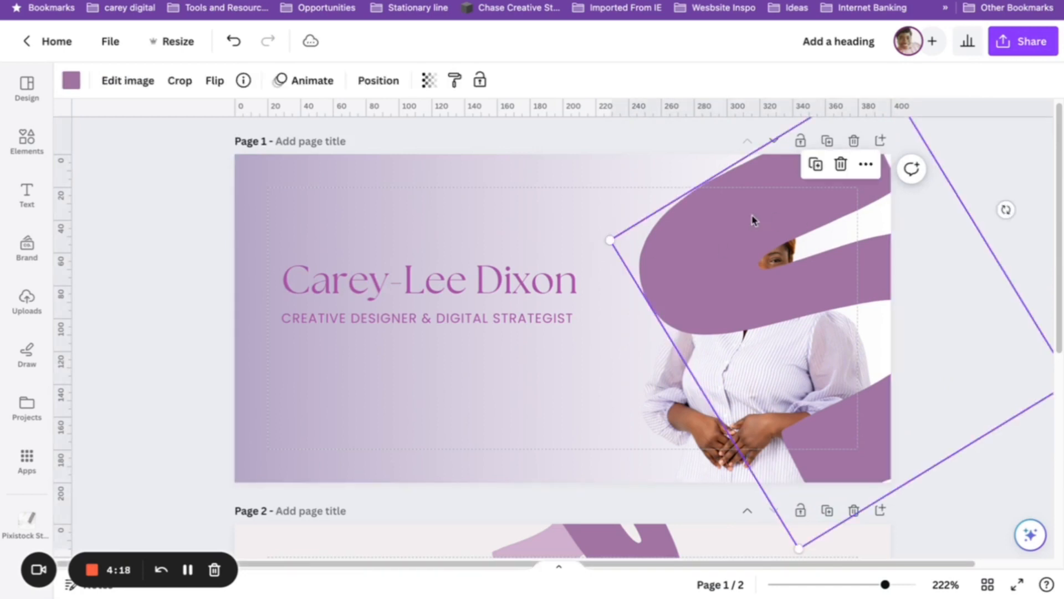
drag(610, 240, 585, 233)
drag(900, 255, 924, 265)
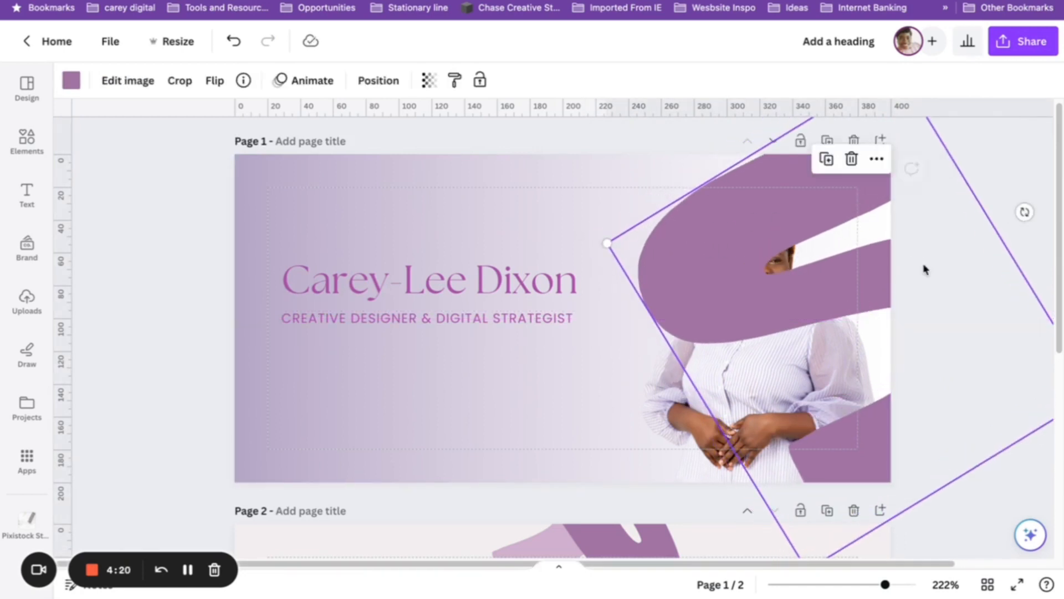
key(super+bracketleft)
key(super+bracketleft)
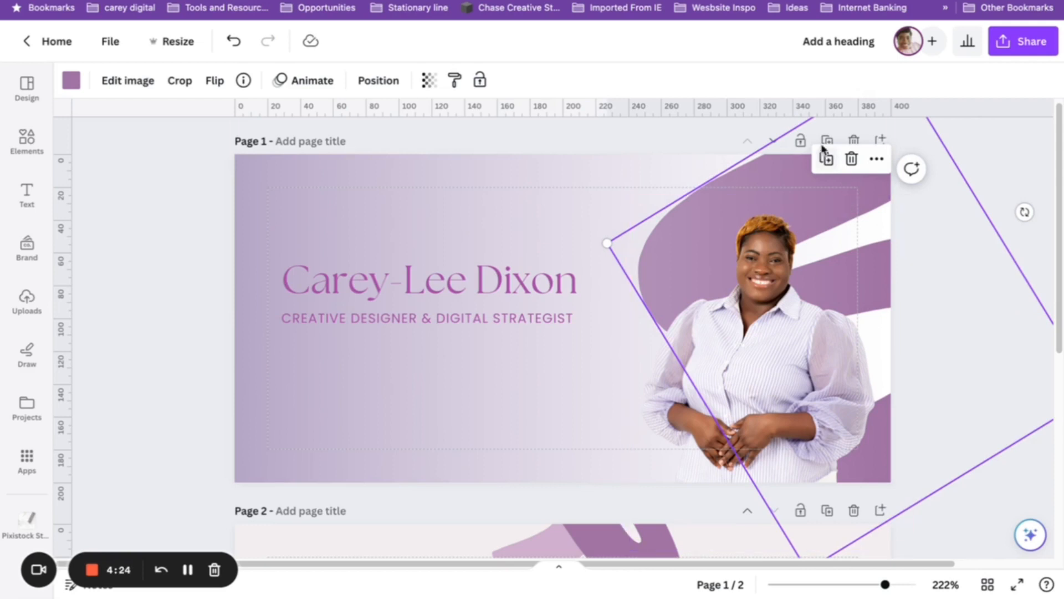
Duplicate the purple swirl lower behind the portrait and recolour it brand pink.
click(826, 162)
drag(793, 294, 725, 403)
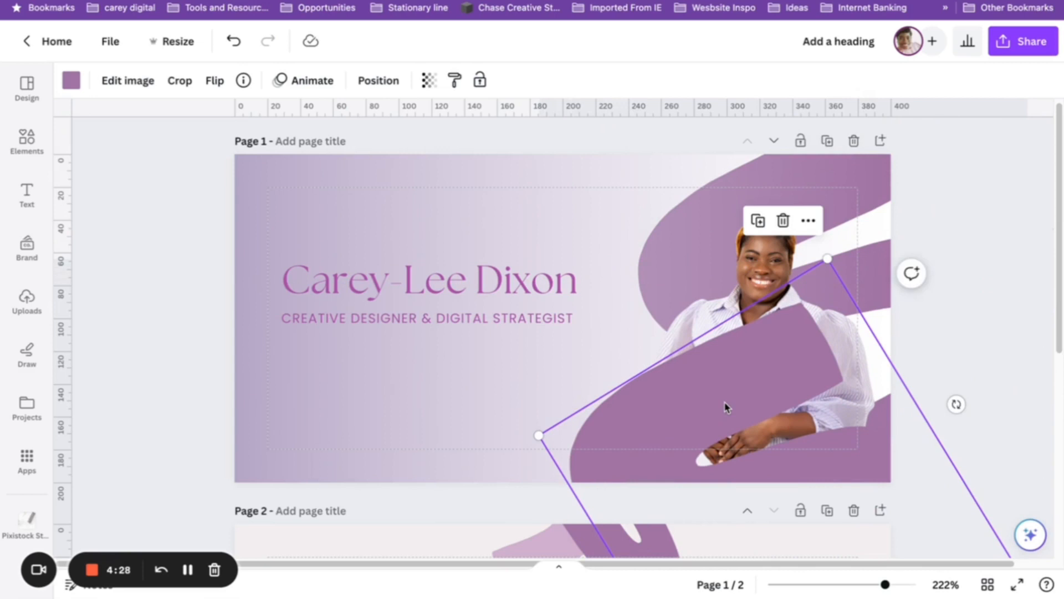
key(ctrl+bracketleft)
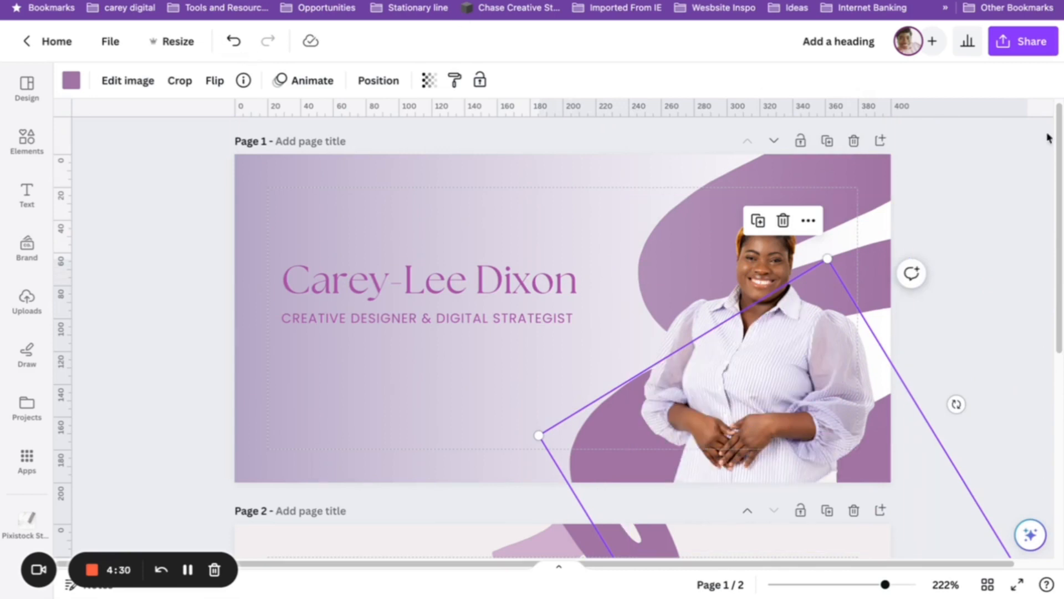
click(71, 80)
click(86, 320)
Close the colour panel and move the name heading slightly lower.
scroll(628, 306, down, 6)
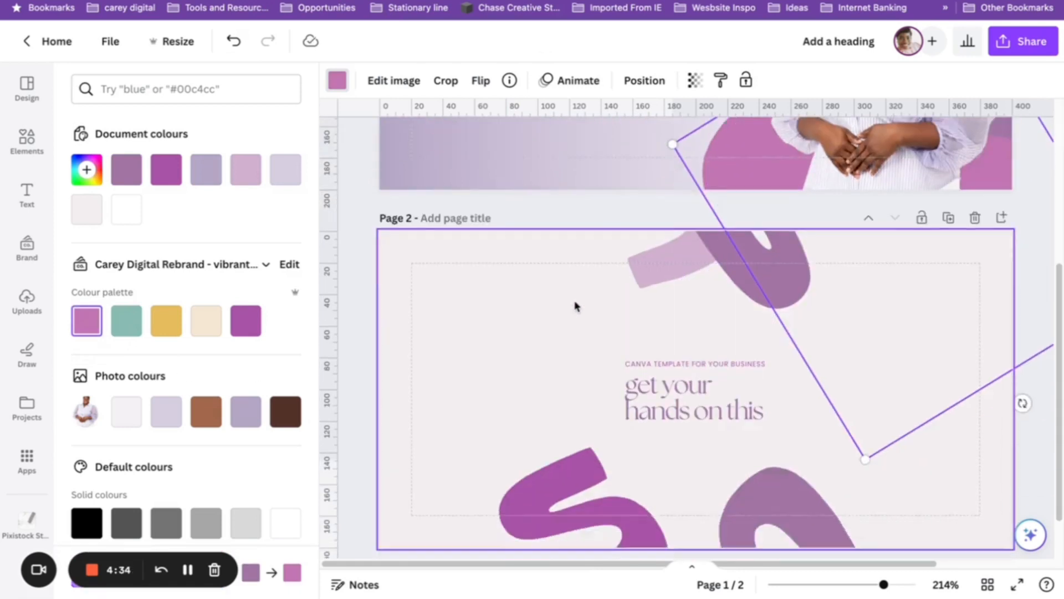
click(360, 289)
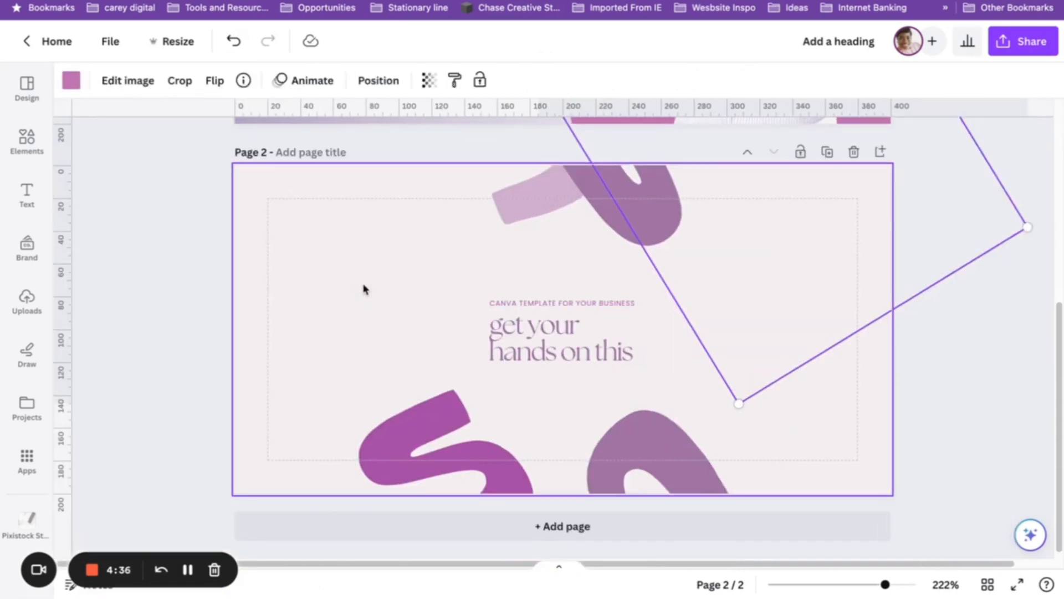
scroll(567, 331, up, 5)
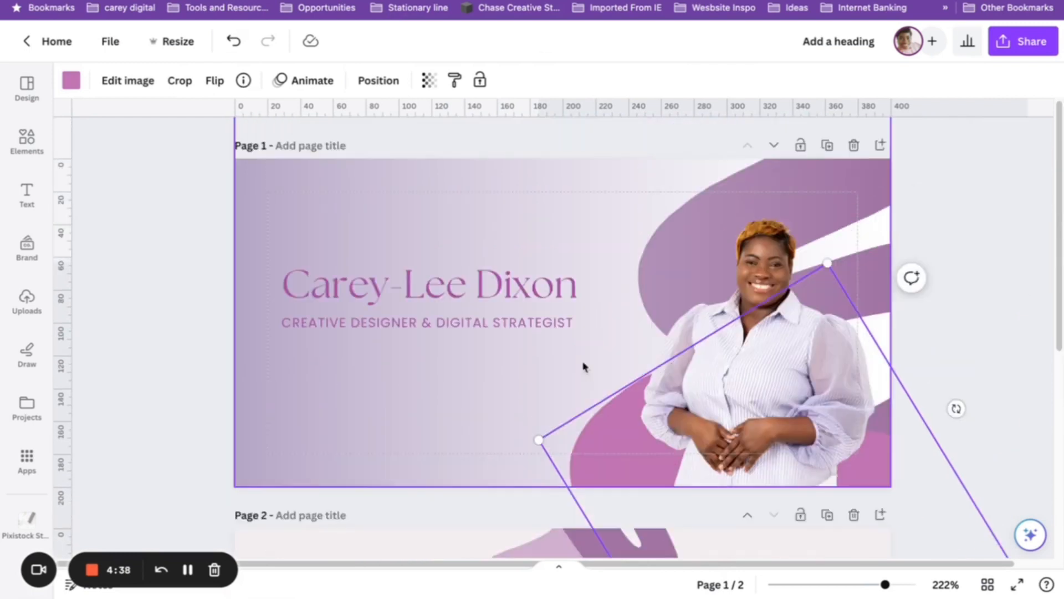
click(380, 173)
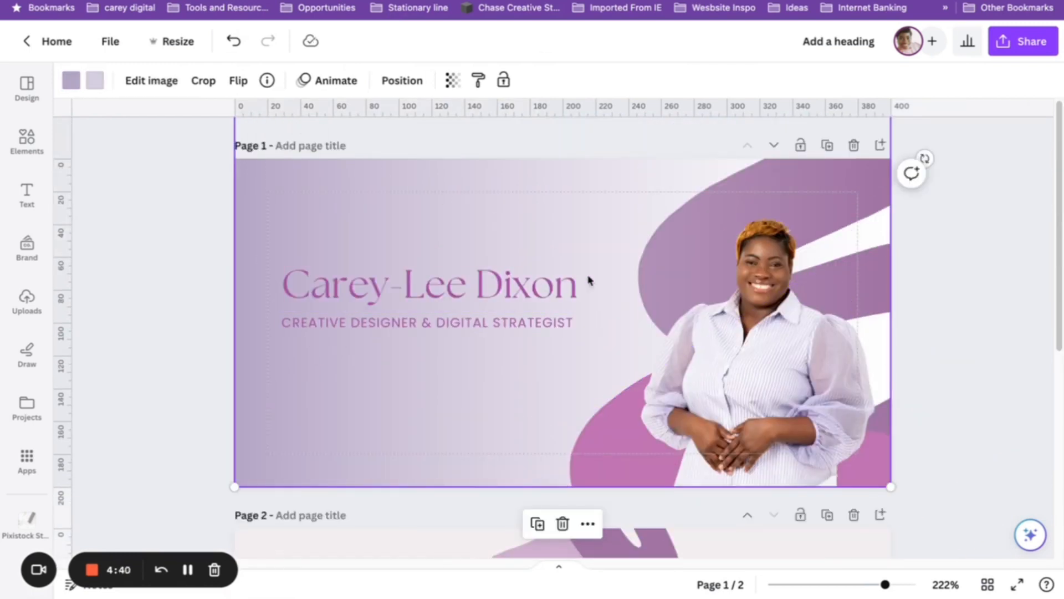
click(576, 289)
click(577, 290)
drag(578, 287, 501, 280)
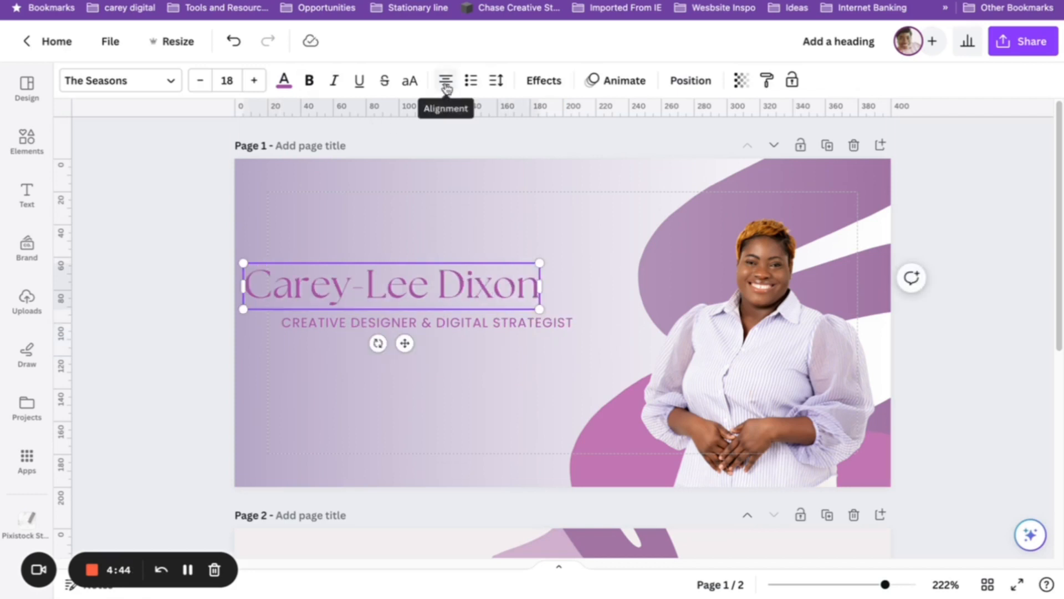
click(233, 41)
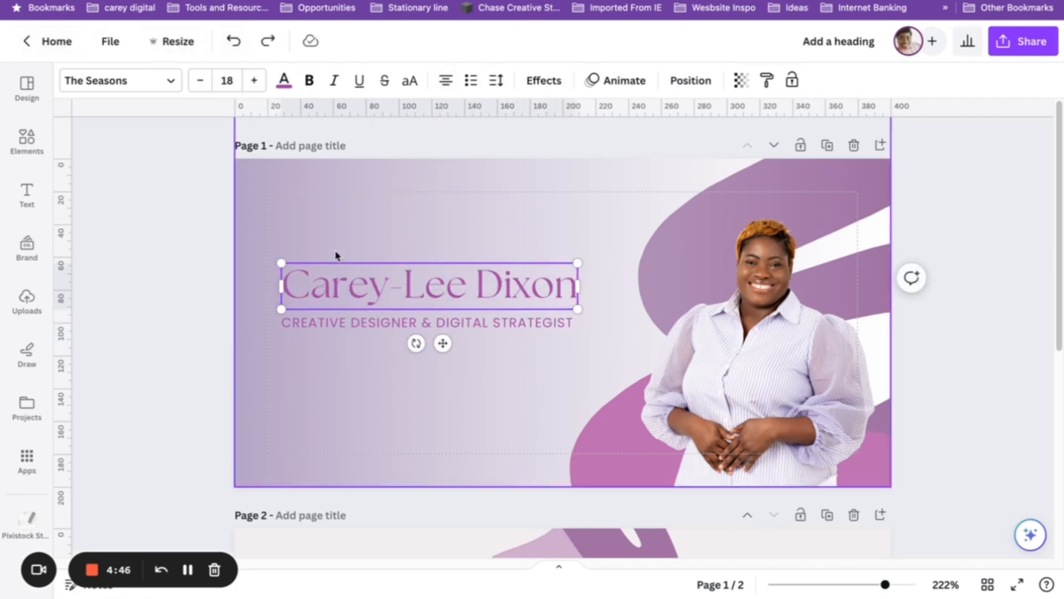
click(177, 323)
click(406, 285)
drag(406, 286, 408, 292)
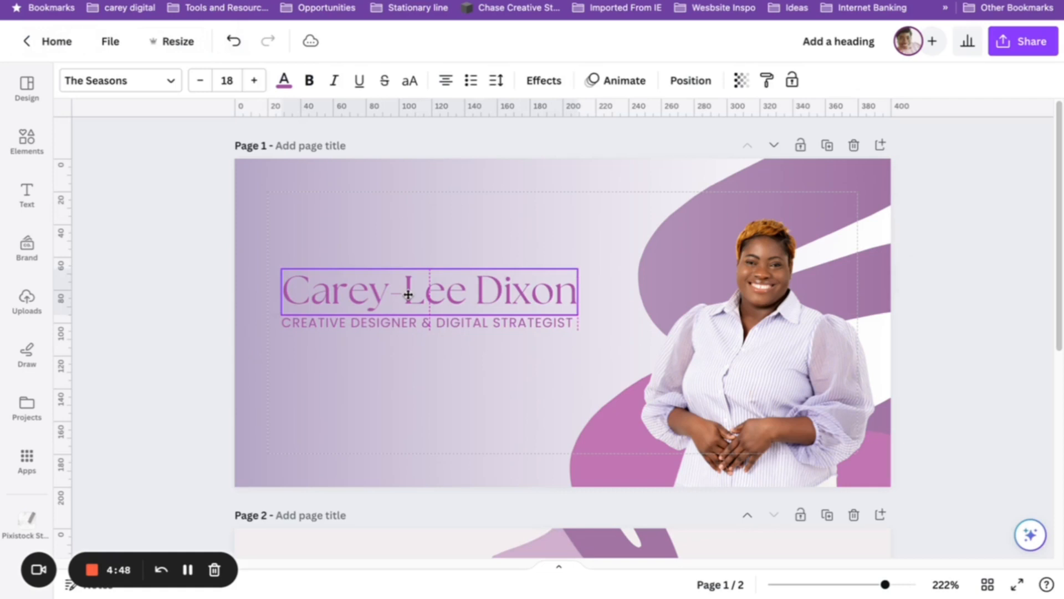
Fade the gradient background to about 45 transparency and shift the name heading down further.
click(283, 206)
click(453, 81)
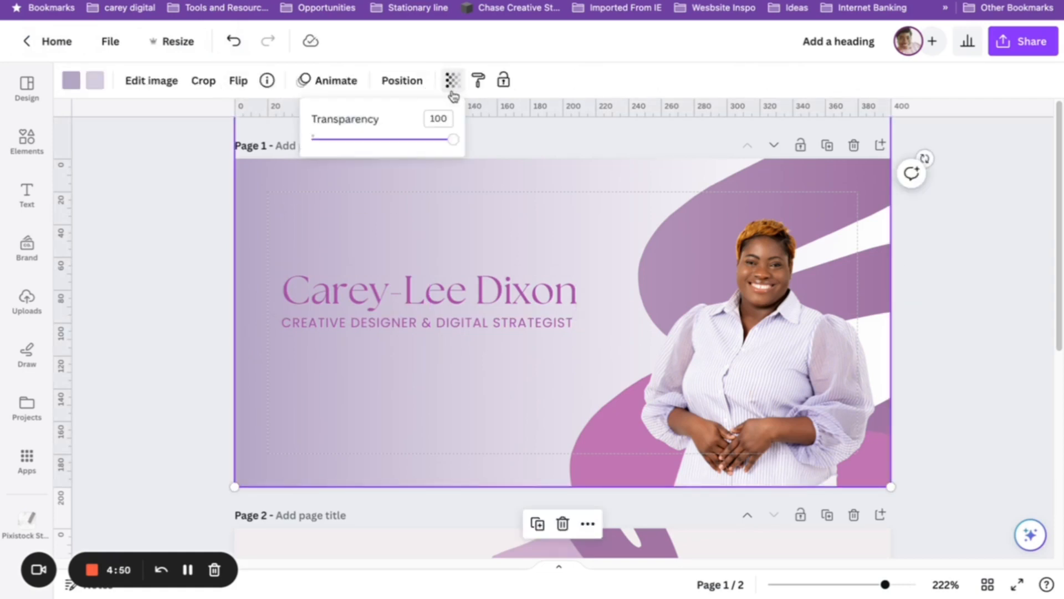
drag(446, 144, 390, 140)
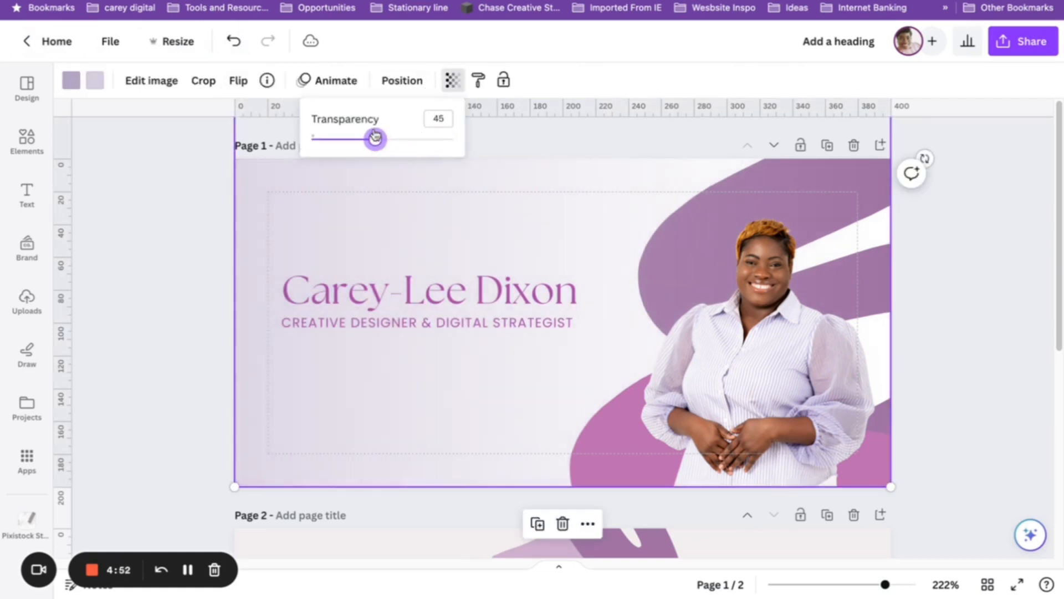
click(192, 347)
scroll(264, 349, down, 3)
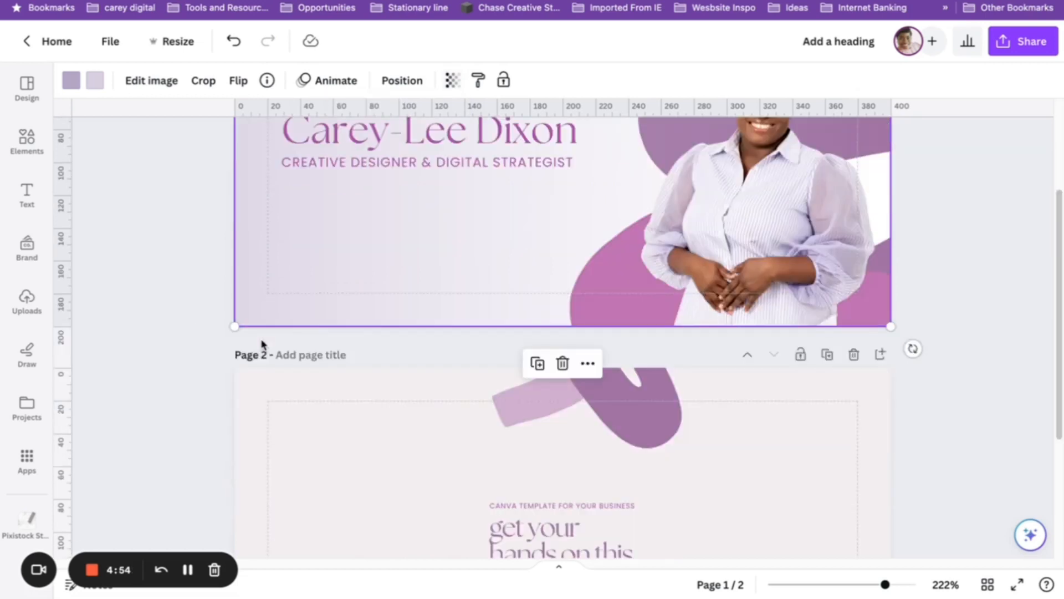
scroll(334, 361, up, 1)
drag(418, 173, 418, 186)
Delete page 2 and nudge the name heading back into alignment.
click(854, 409)
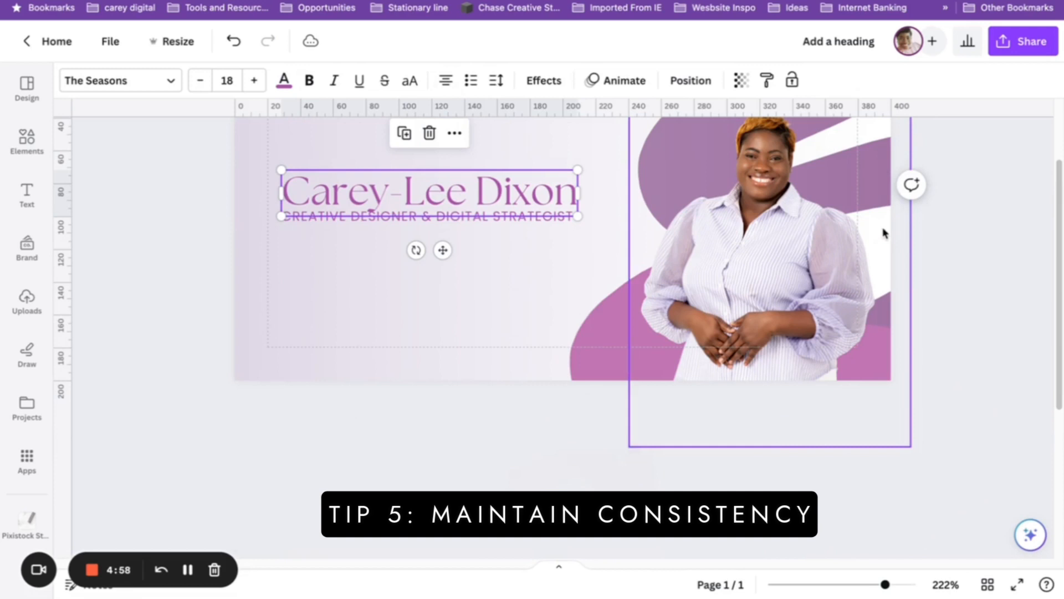
click(710, 282)
drag(394, 297, 388, 293)
Increase the subtitle's letter spacing and widen its box onto one line.
click(507, 324)
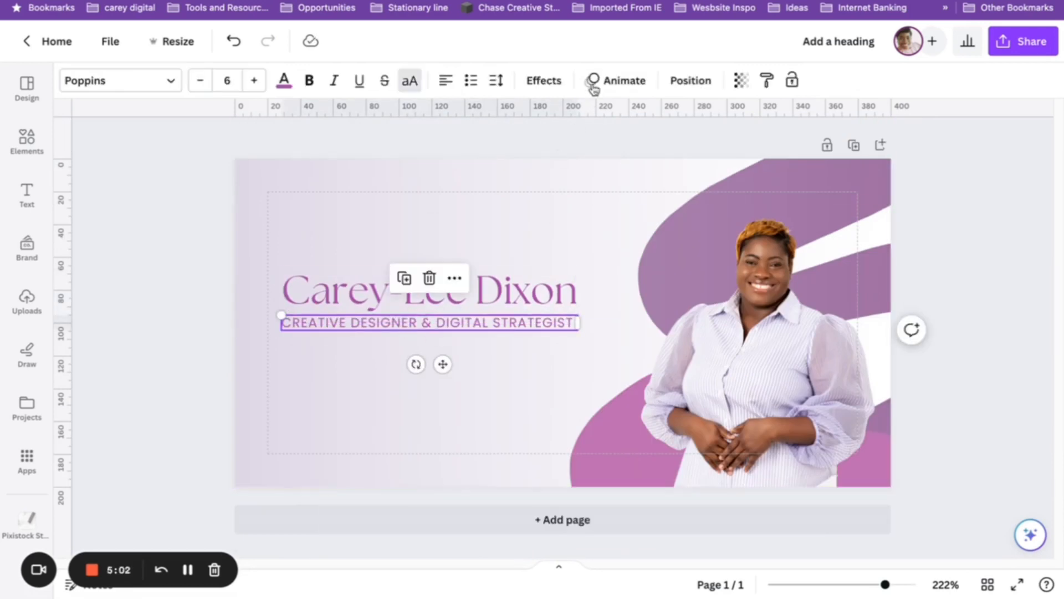
click(503, 82)
drag(539, 140, 542, 139)
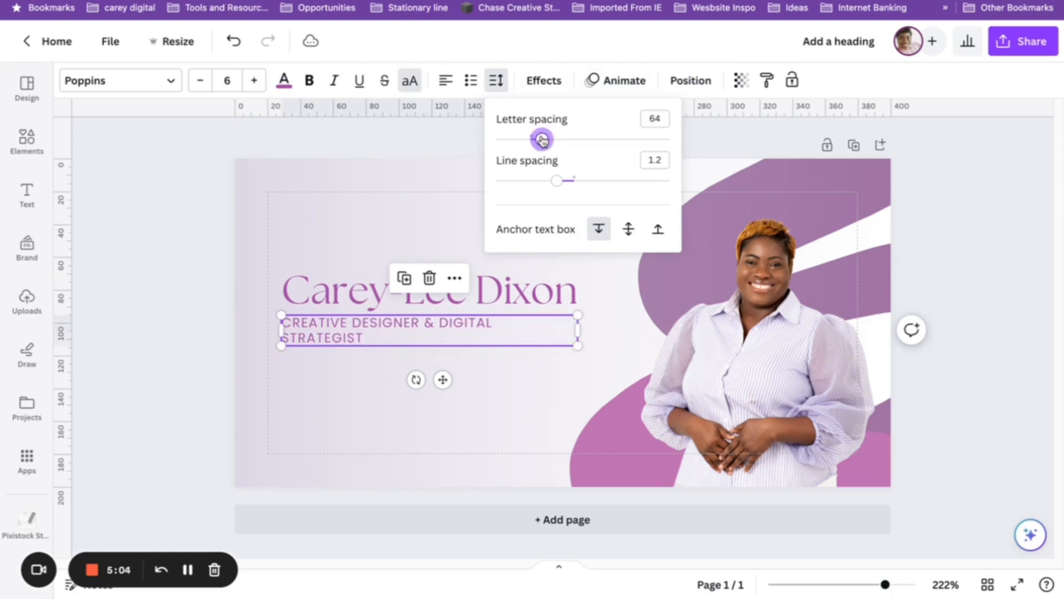
mouse_move(577, 328)
mouse_down()
mouse_move(601, 319)
mouse_move(590, 320)
mouse_up()
Make the name heading bold and place a duplicate of the subtitle below the original.
click(435, 296)
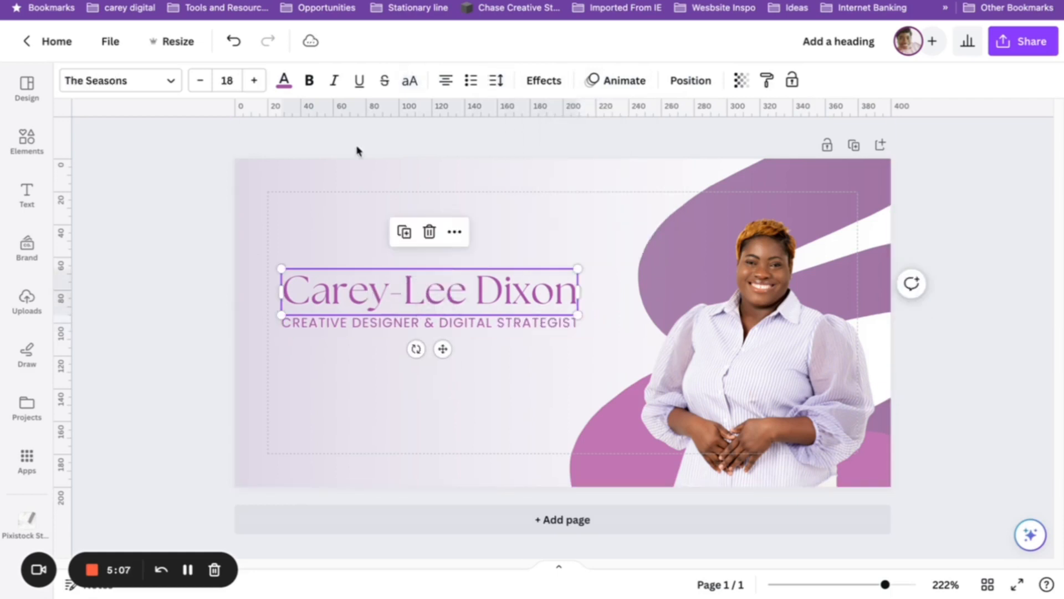
click(308, 80)
click(960, 316)
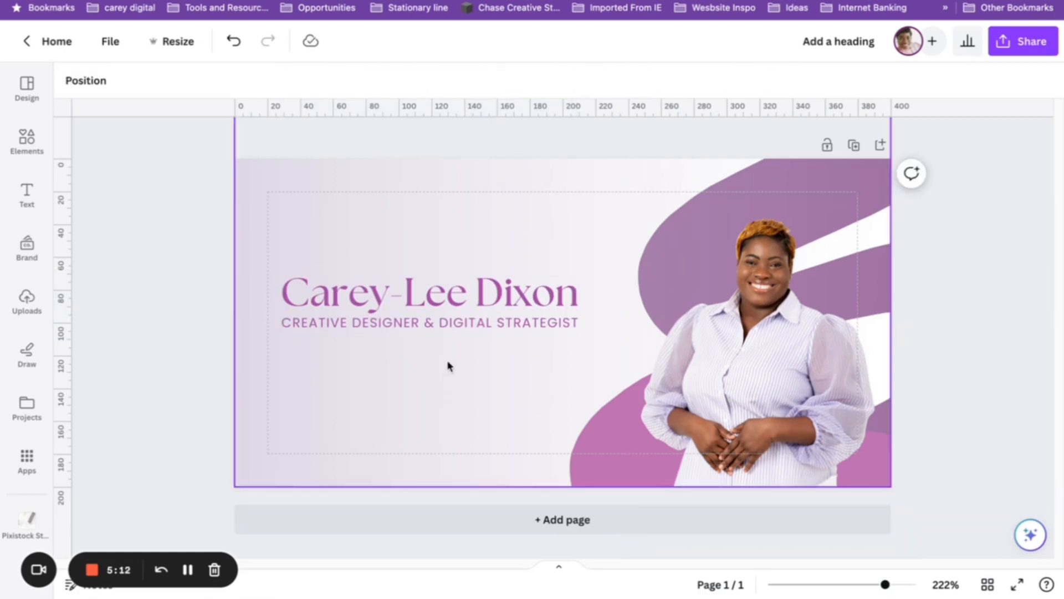
click(459, 323)
click(410, 278)
drag(421, 356, 398, 348)
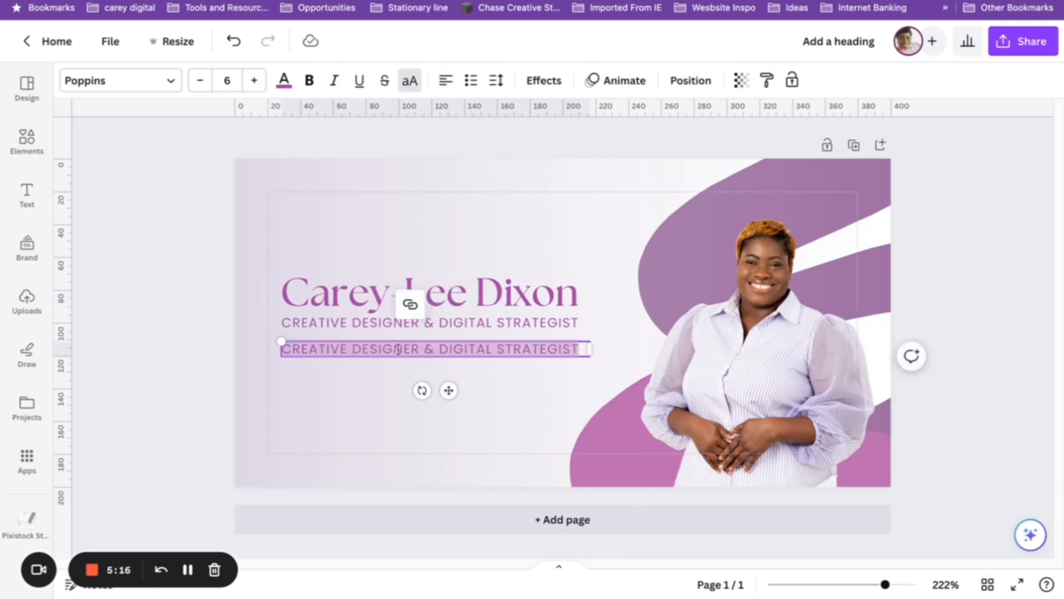
Edit the subtitle copy's text and clear the earlier font search.
text(87)
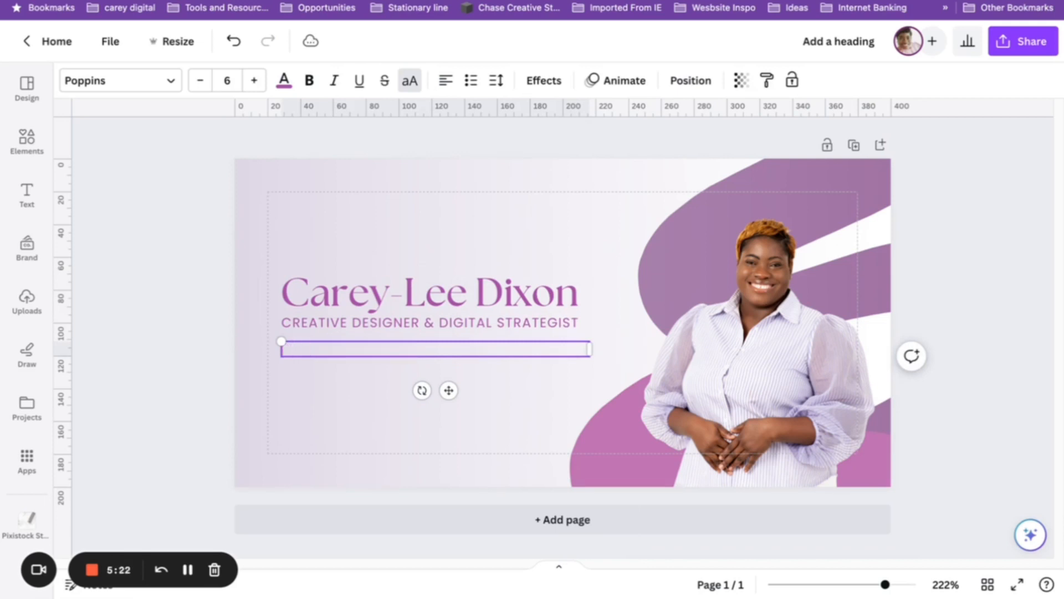
click(136, 81)
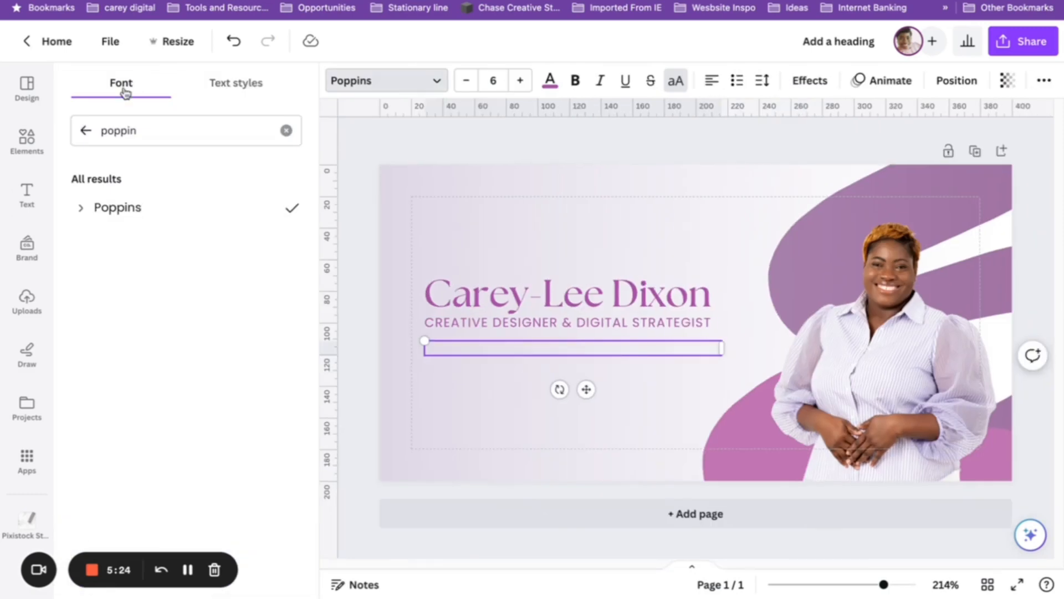
click(85, 130)
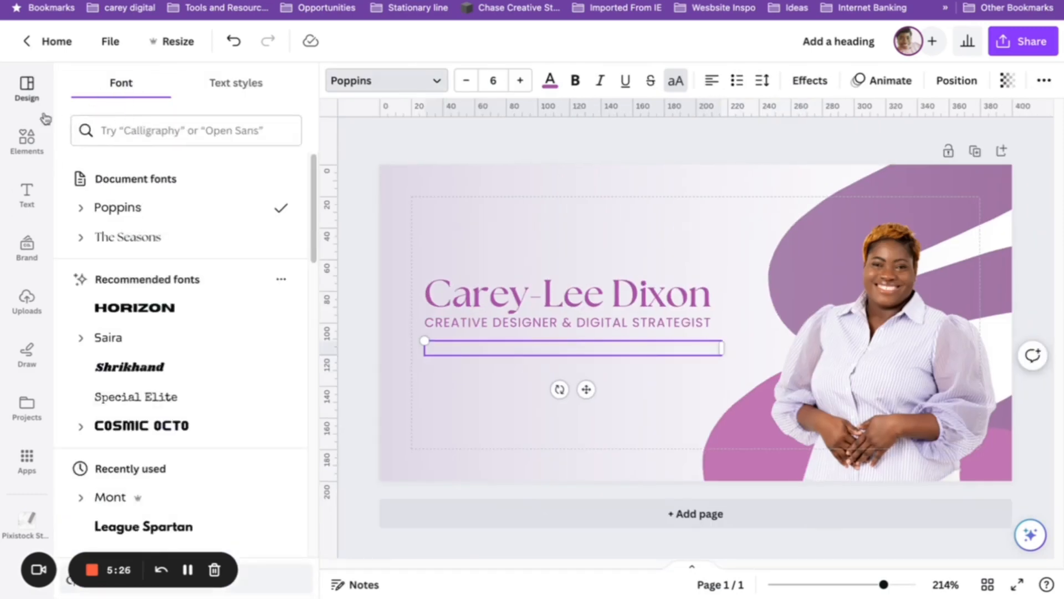
Search the graphics library for 'social media', then for 'instagram'.
click(25, 146)
click(168, 88)
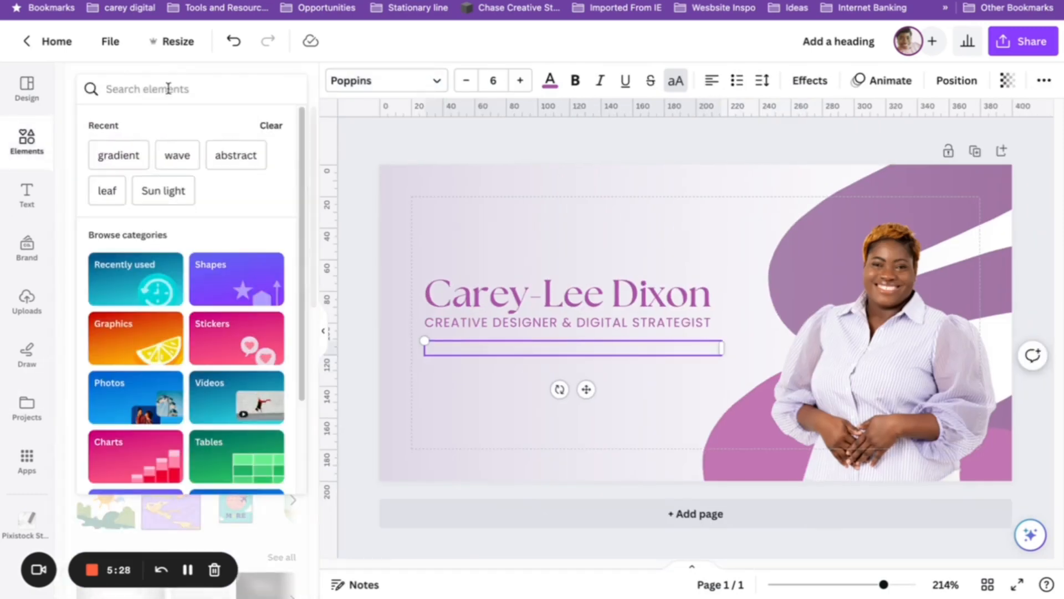
text(social media)
key(Return)
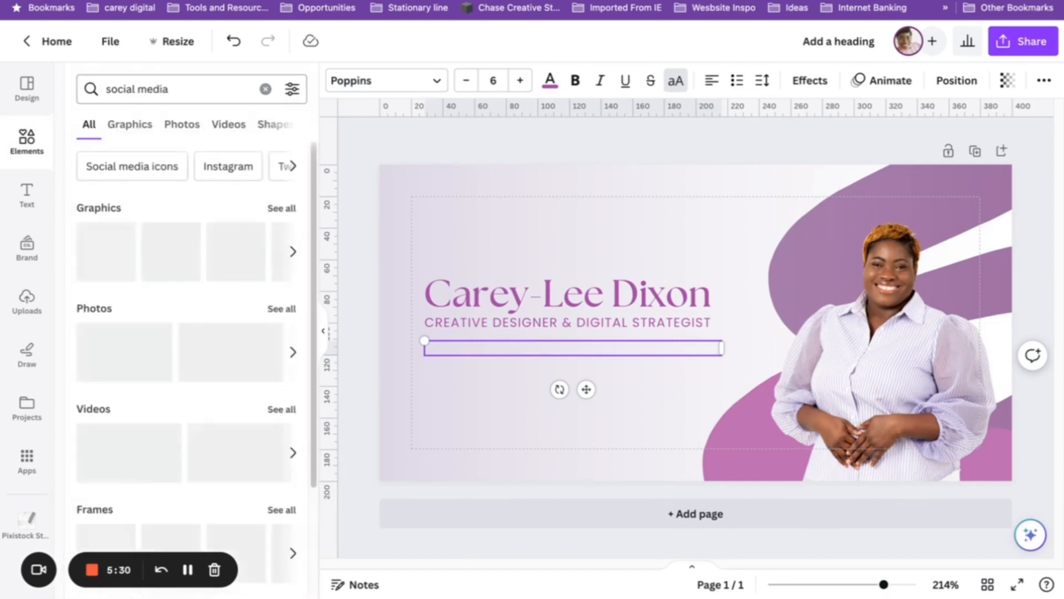
click(265, 88)
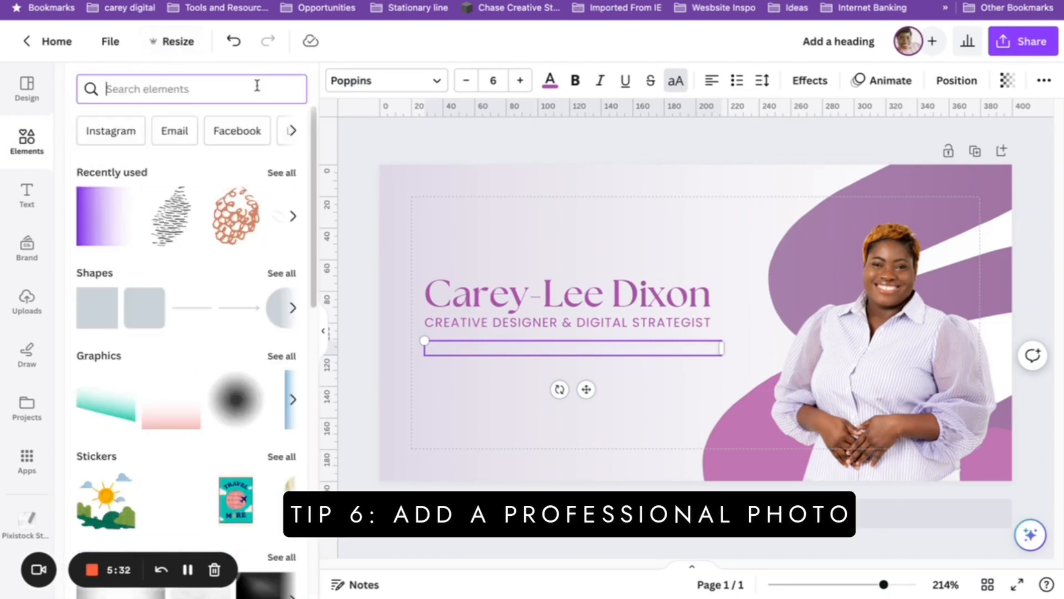
text(instagram)
key(Return)
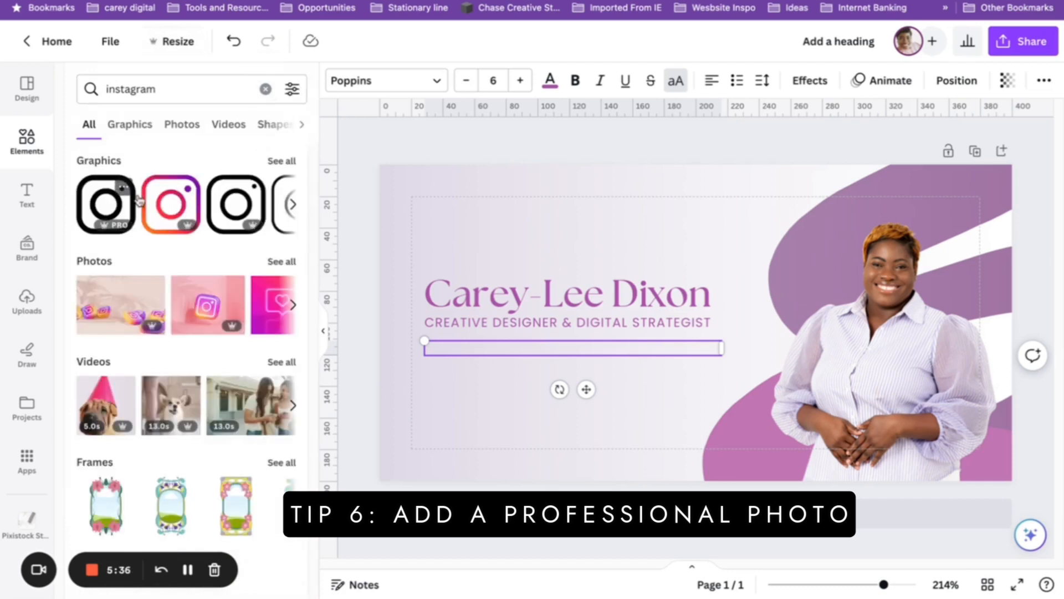
Add the black Instagram icon, shrink it to about 14×14, and place it left below the subtitle.
click(138, 201)
drag(757, 255, 455, 362)
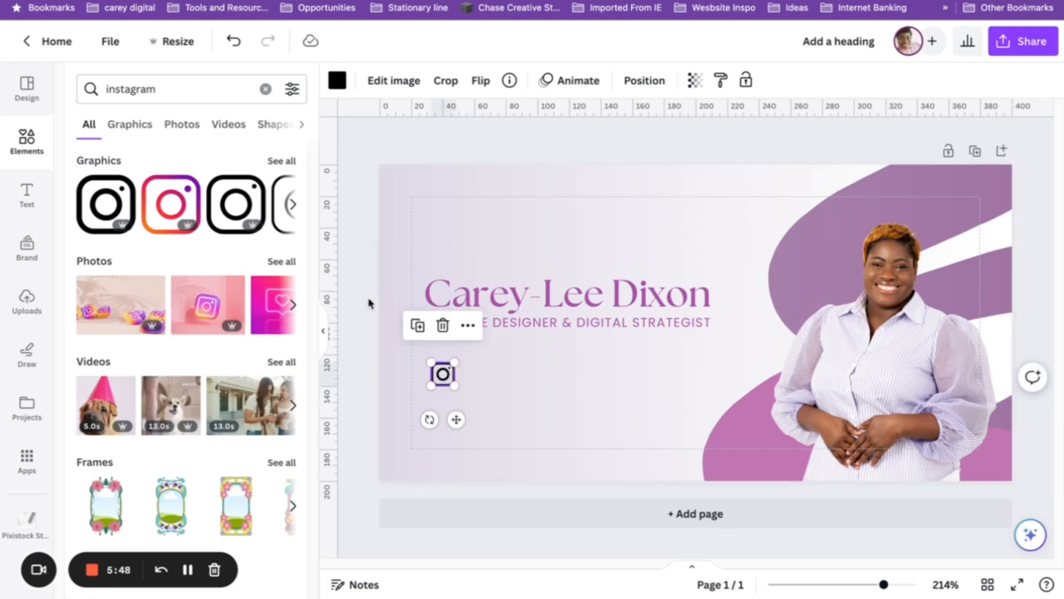
click(366, 319)
mouse_move(442, 369)
mouse_down()
mouse_move(444, 386)
mouse_move(452, 379)
mouse_up()
click(183, 78)
Search 'youtube' and add a tiny red YouTube play icon beneath the Instagram icon.
click(195, 87)
key(ctrl+a)
text(youtube)
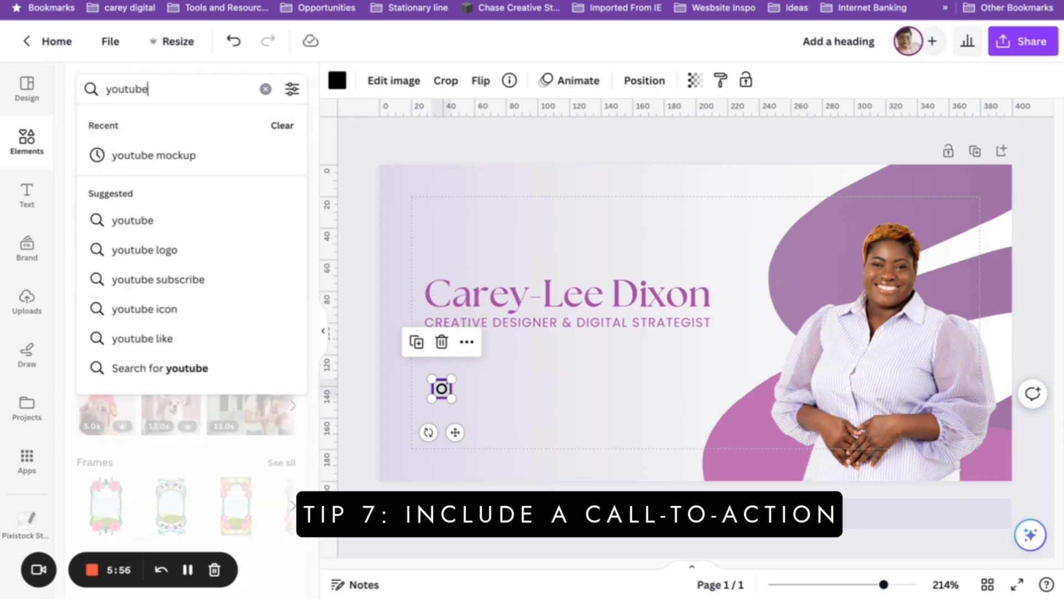
key(Return)
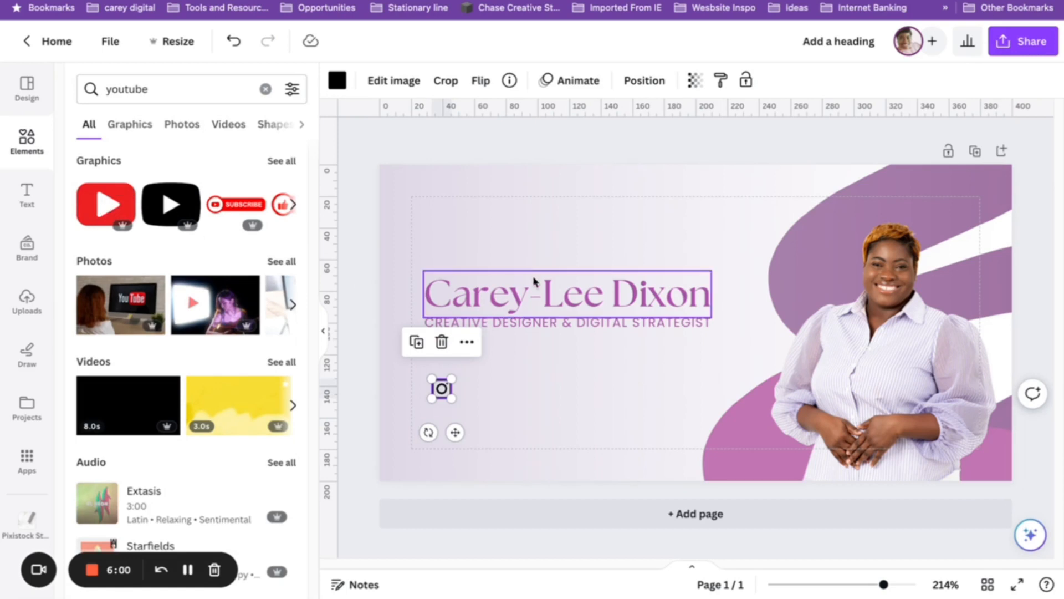
click(105, 204)
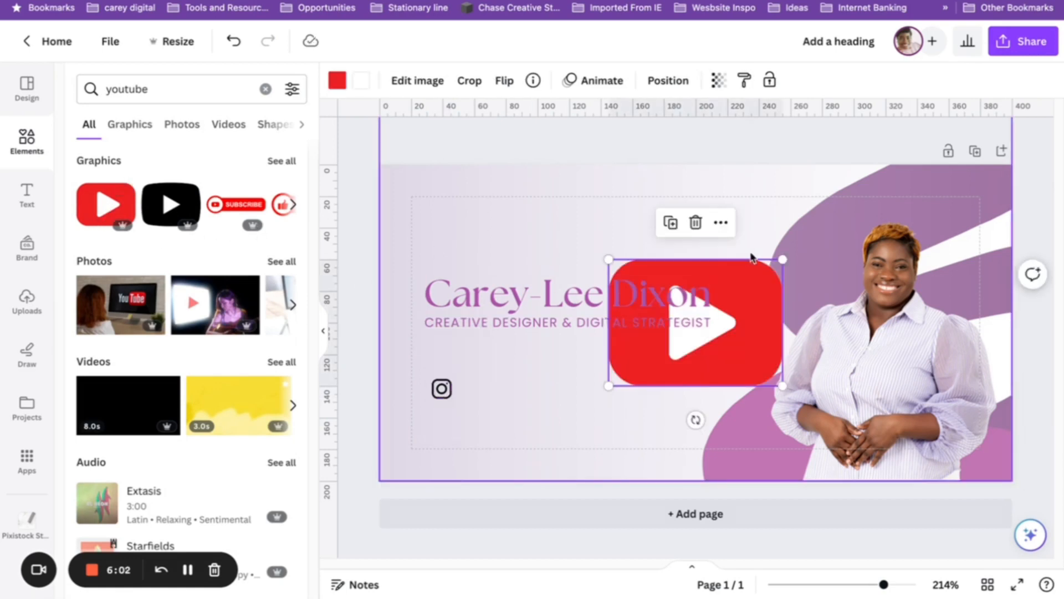
drag(783, 259, 450, 422)
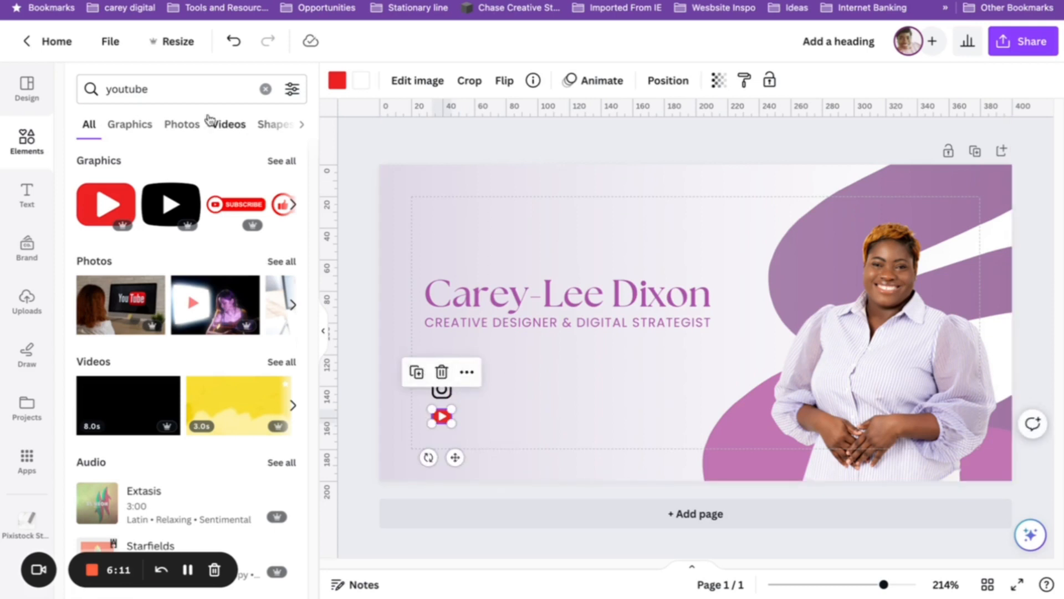
Search 'tiktok', browse the Graphics results, then return to All results.
click(265, 88)
text(tiktok)
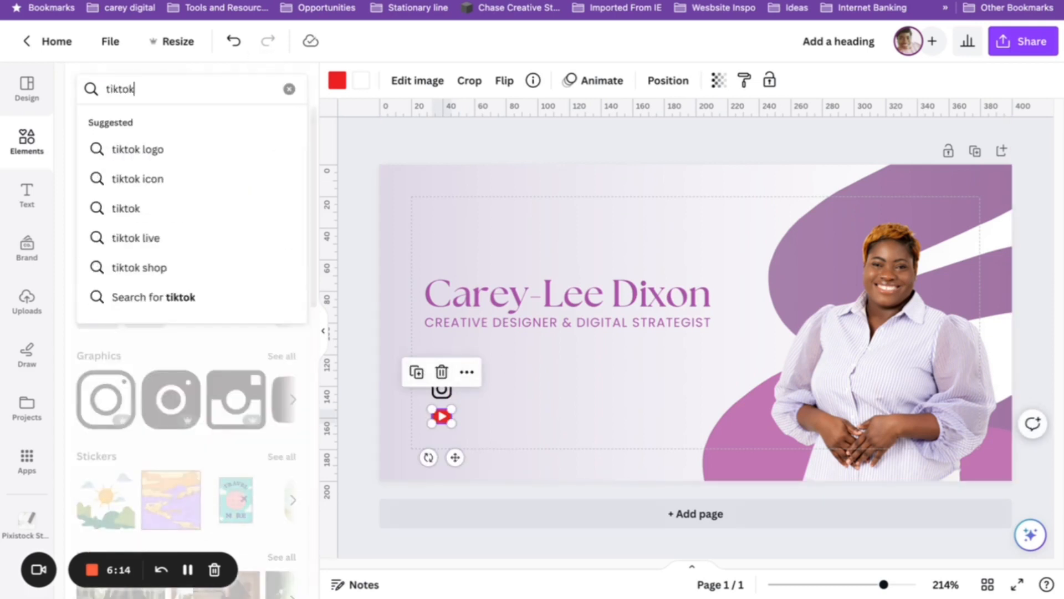
key(Return)
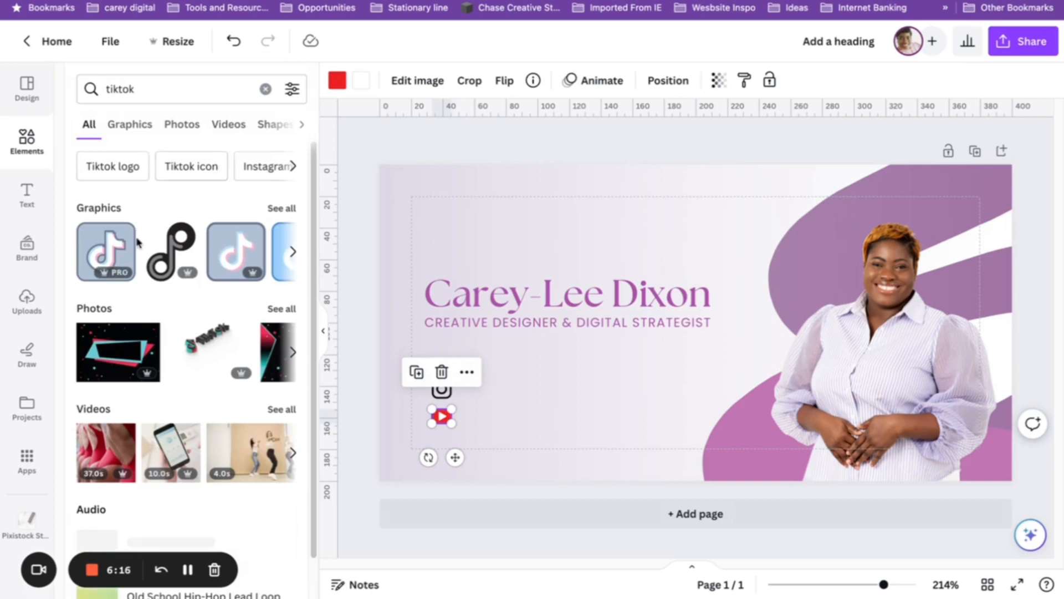
click(277, 208)
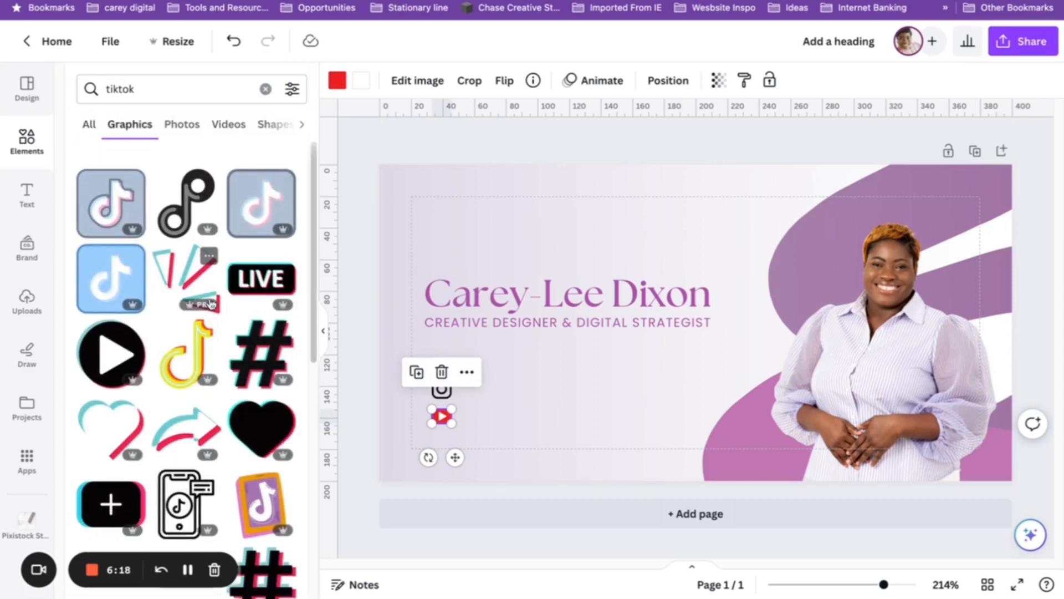
scroll(222, 302, down, 5)
scroll(249, 299, up, 3)
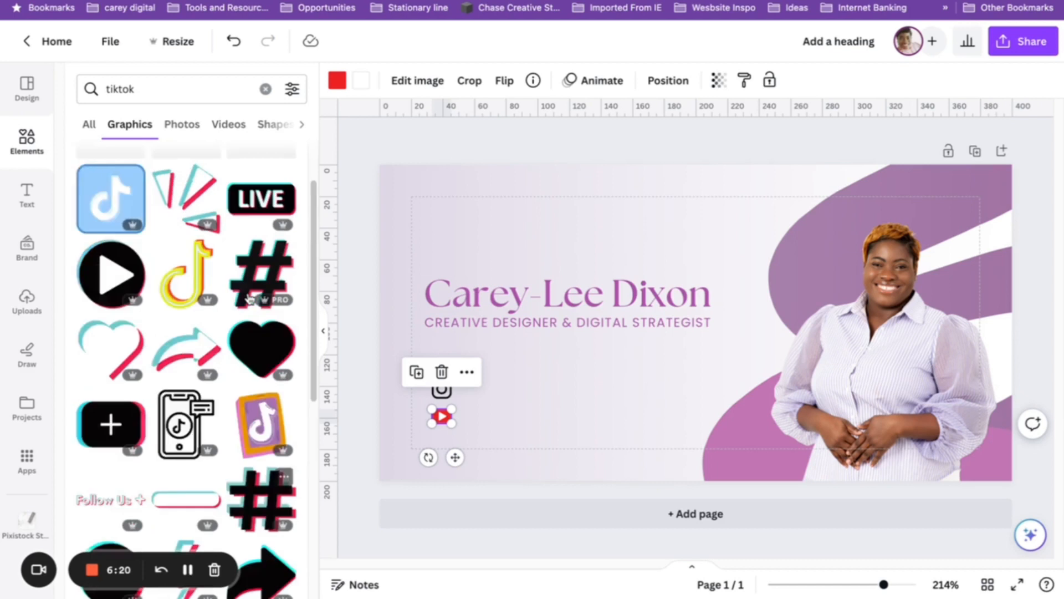
scroll(249, 300, up, 2)
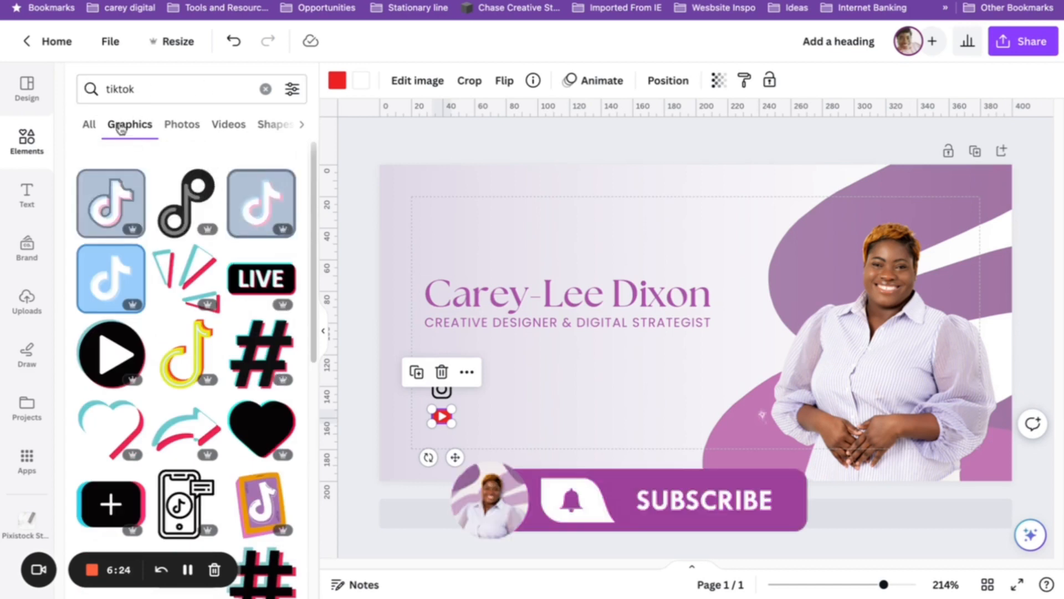
click(91, 126)
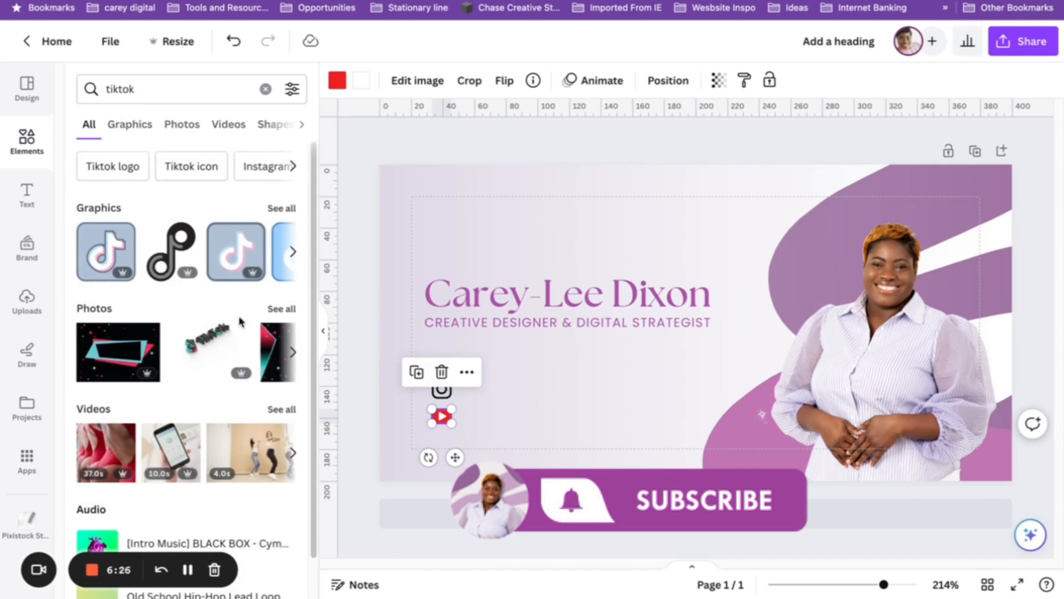
scroll(241, 322, down, 1)
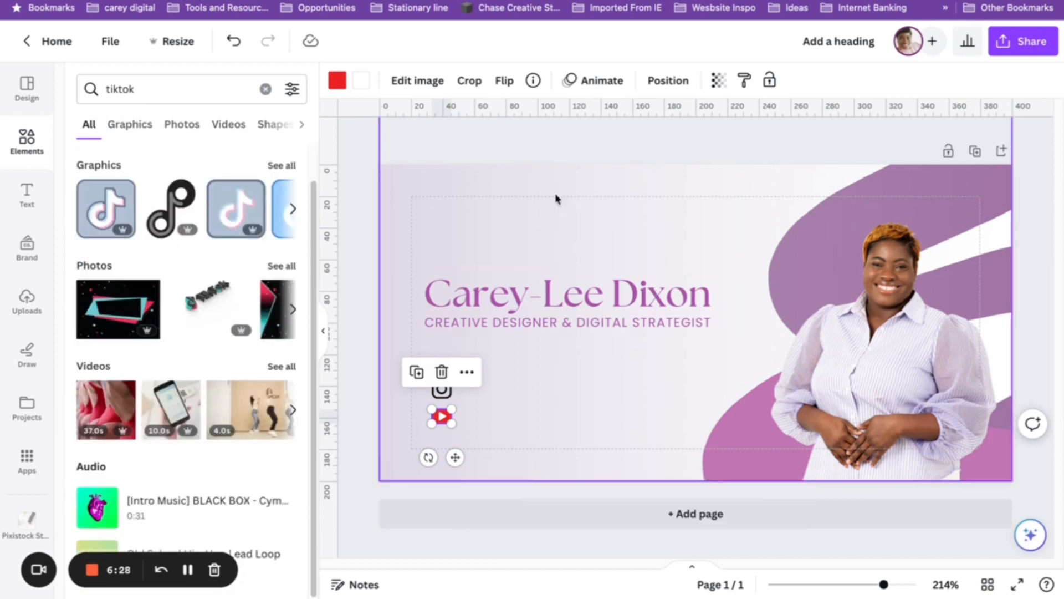
Recolour the YouTube and Instagram icons to the design's purple #a953a7.
click(338, 82)
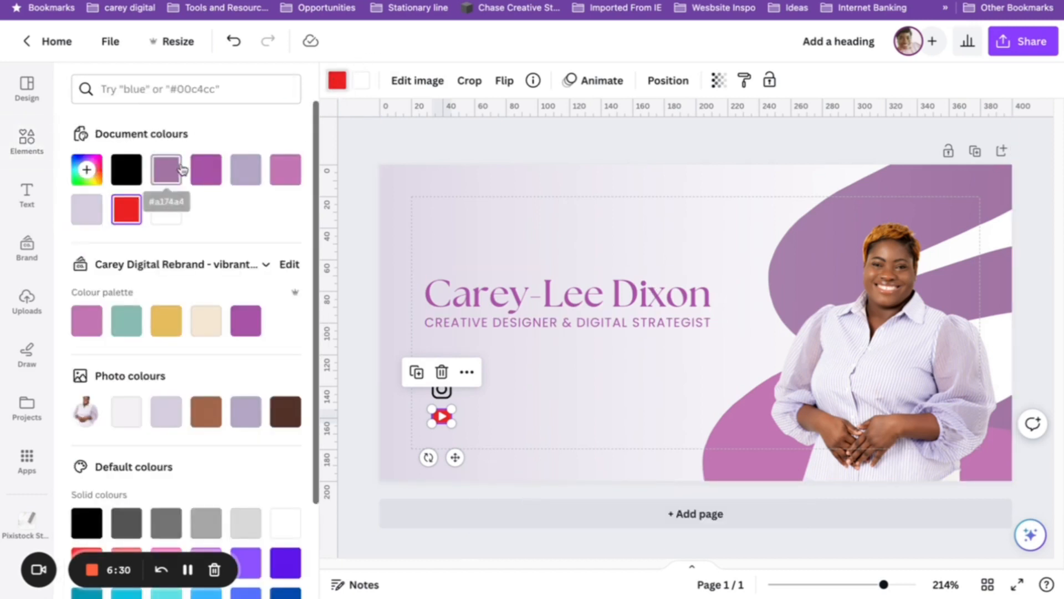
click(206, 172)
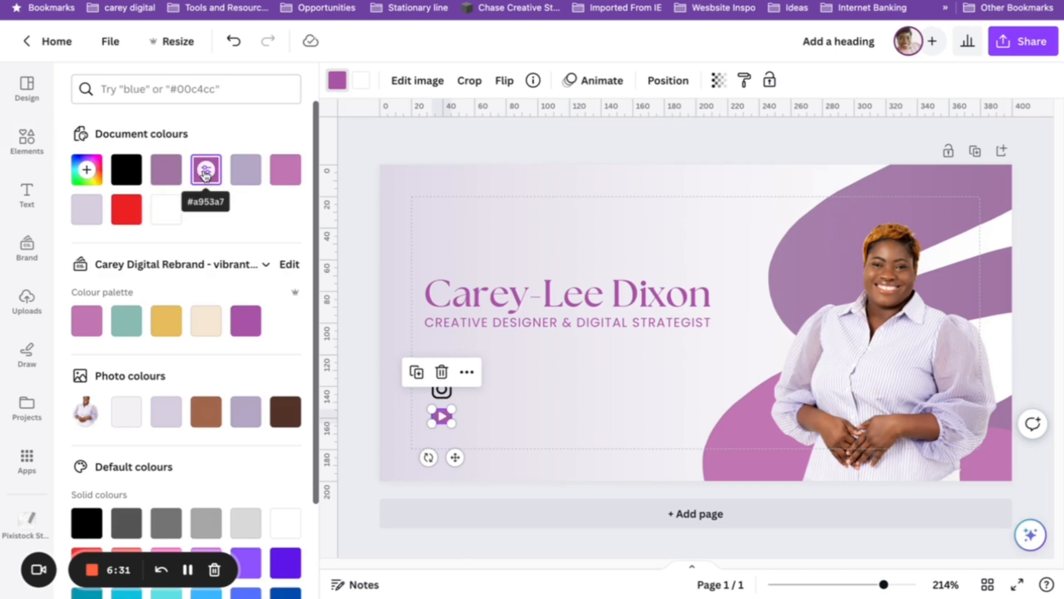
click(442, 393)
click(205, 170)
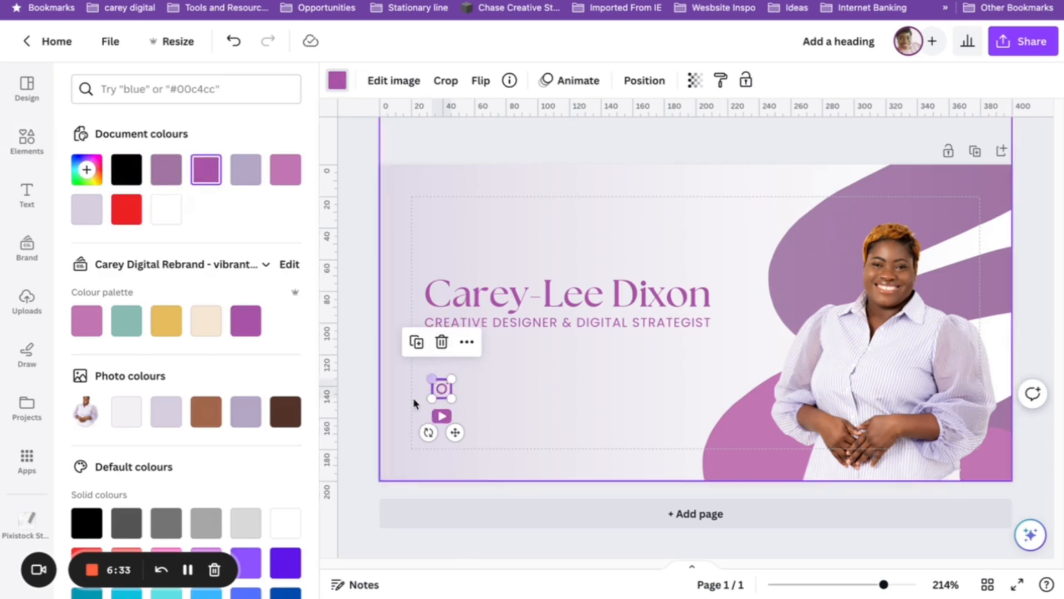
click(357, 399)
Return to the tiktok results and select the subtitle text line.
click(444, 398)
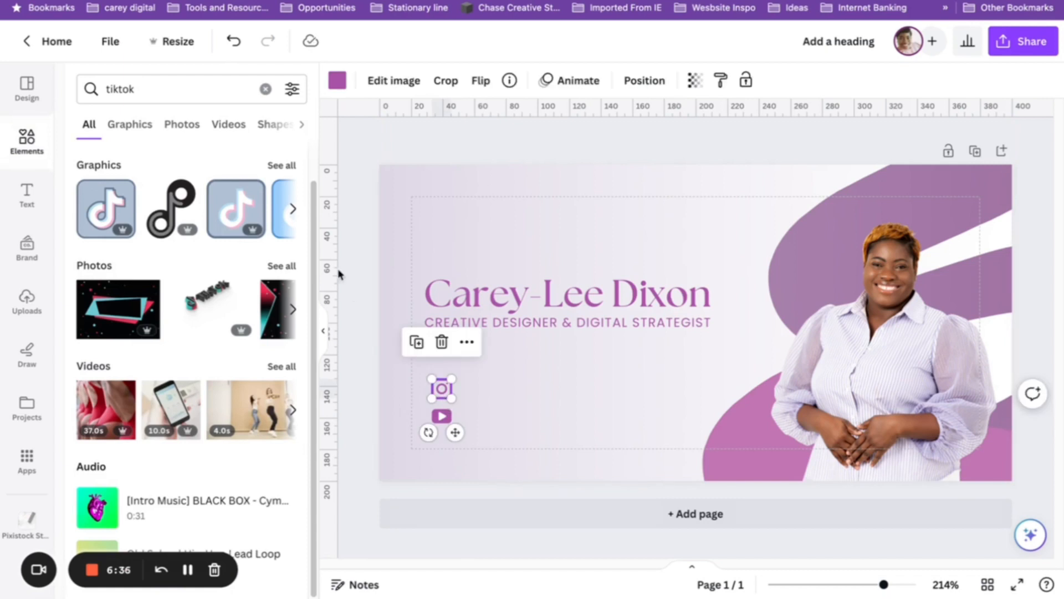
click(342, 344)
click(529, 311)
click(529, 327)
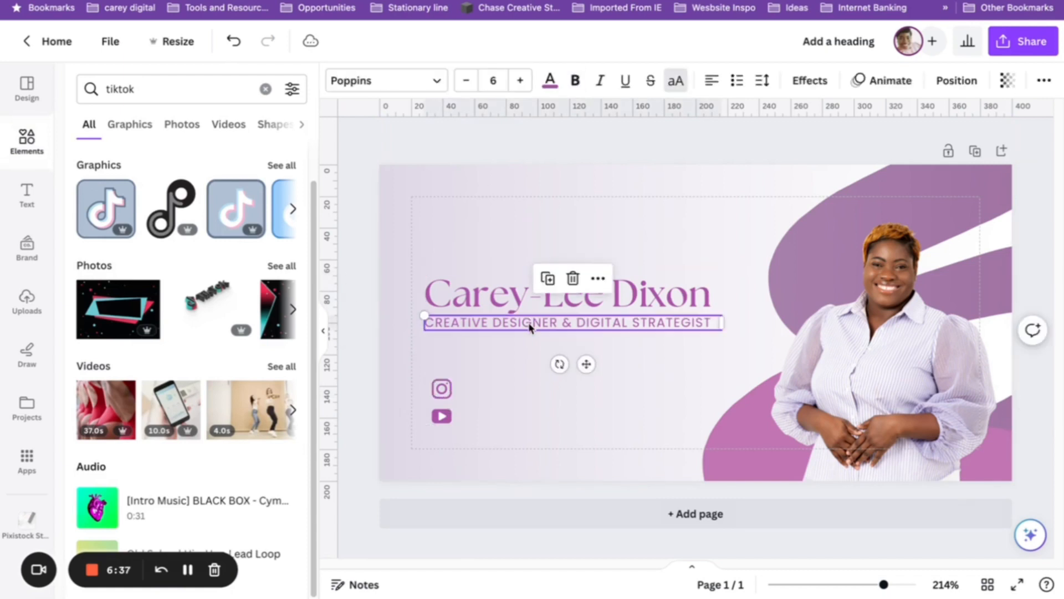
Duplicate the subtitle beside the Instagram icon and retype it as the website handle.
click(542, 283)
drag(558, 349, 561, 392)
double_click(561, 392)
text(CAREYDIGITAL.CO)
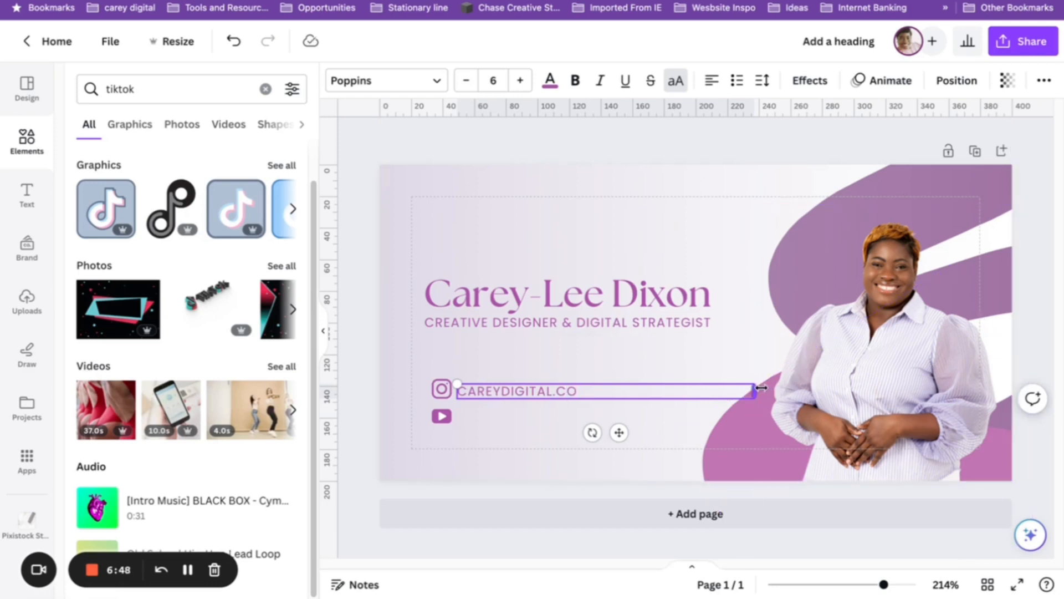
drag(753, 391, 538, 391)
click(353, 333)
Set the handle text to size 5, widen its letter spacing, and align it with the icon.
click(491, 81)
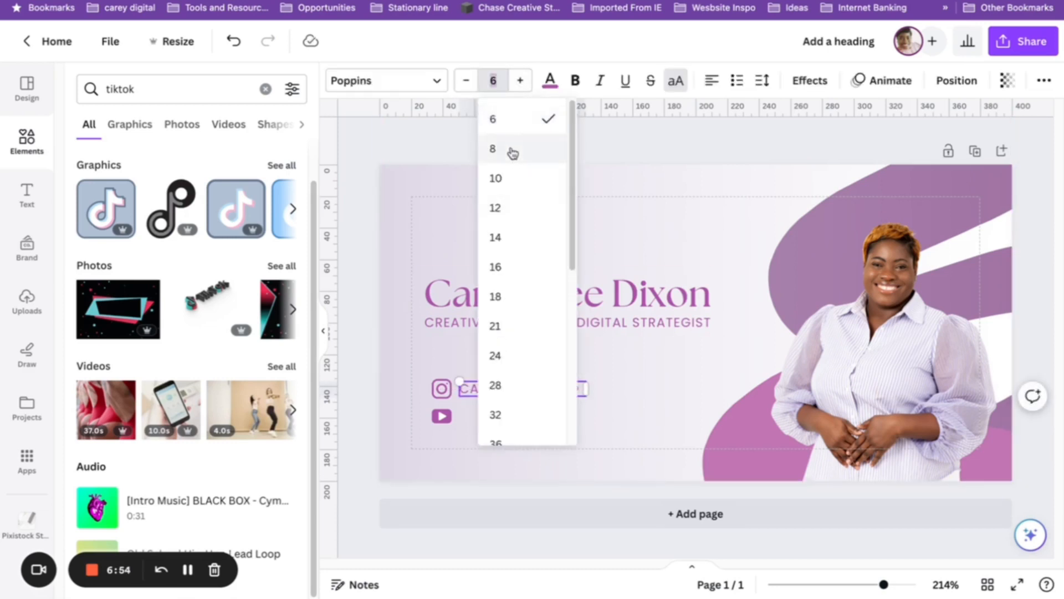
click(464, 83)
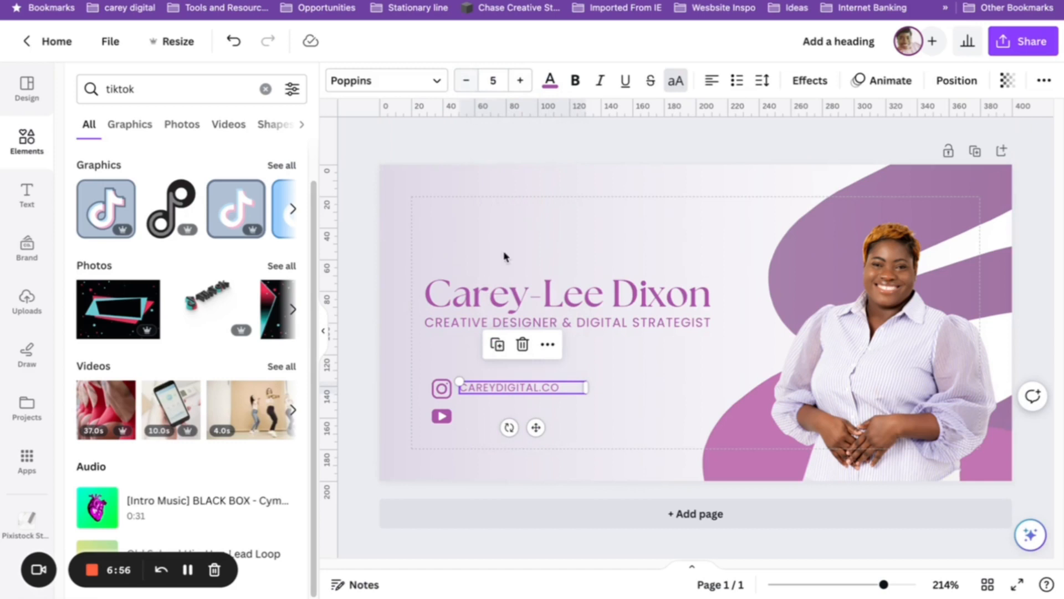
click(765, 81)
drag(813, 145, 824, 144)
click(355, 361)
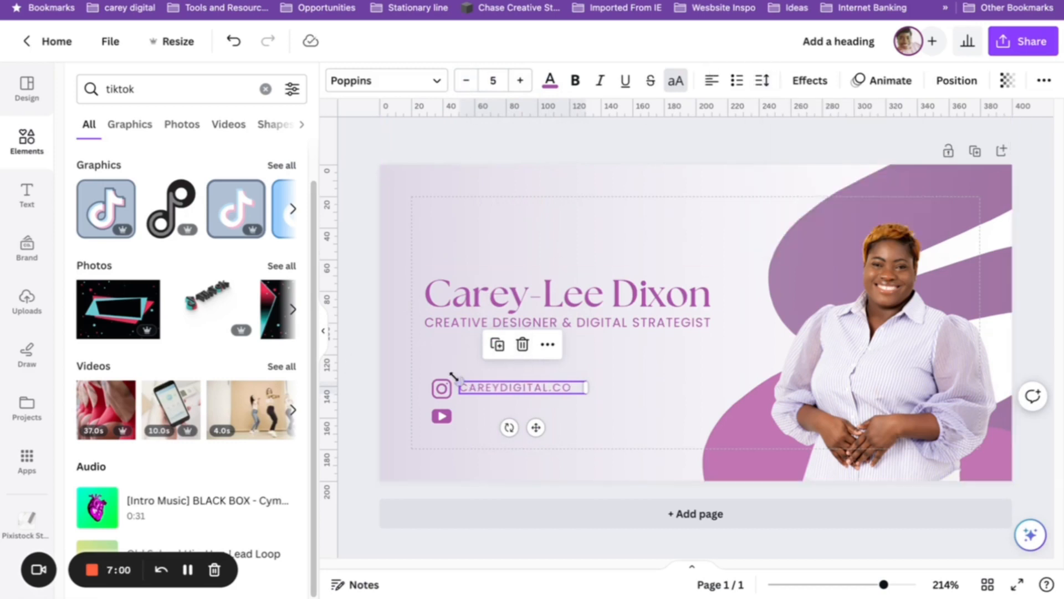
drag(486, 388, 485, 393)
drag(489, 390, 476, 367)
Duplicate the handle above itself and retype it as 'LET'S STAY CONNECTED' on one line.
click(501, 346)
double_click(476, 363)
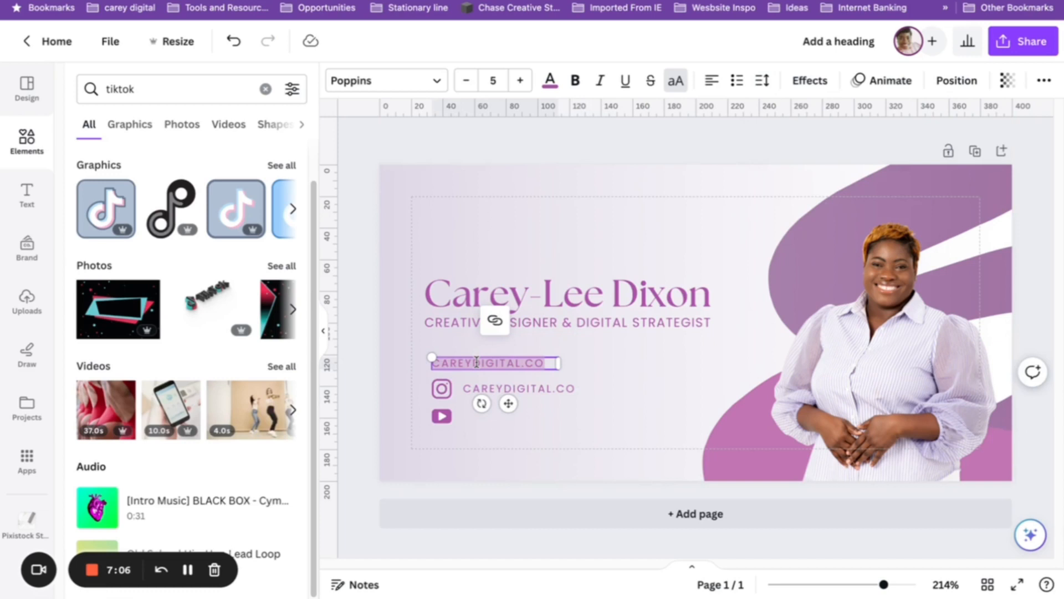
key(BackSpace)
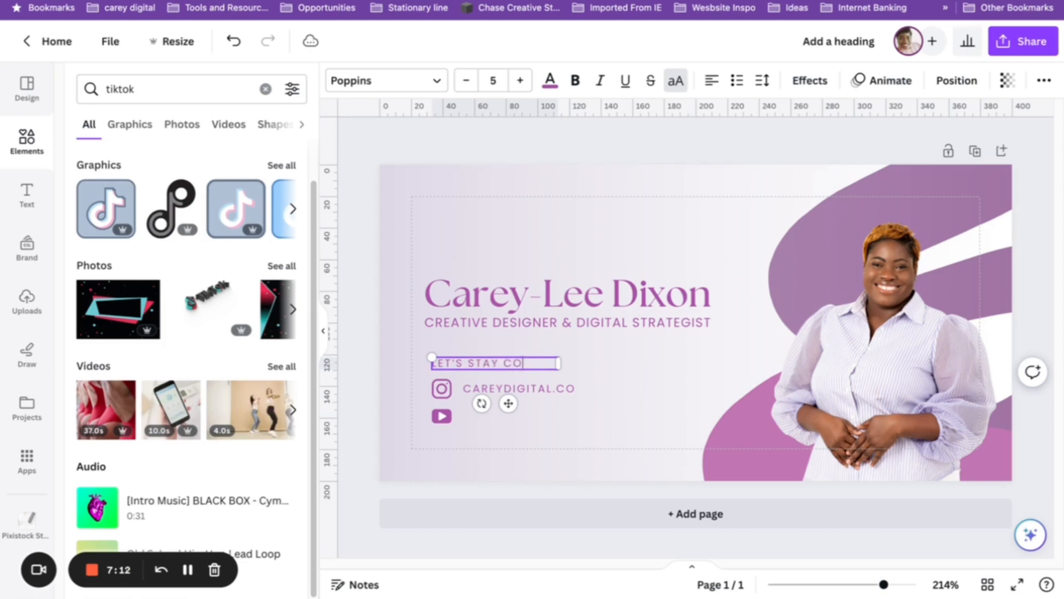
text(LET'S STAY CONNECTED)
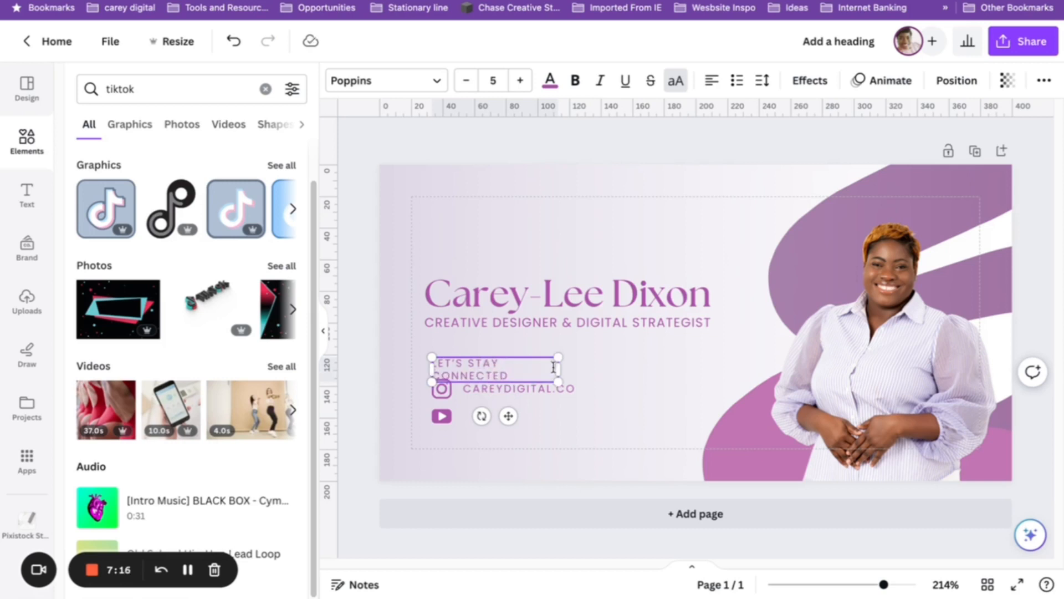
drag(555, 368, 593, 361)
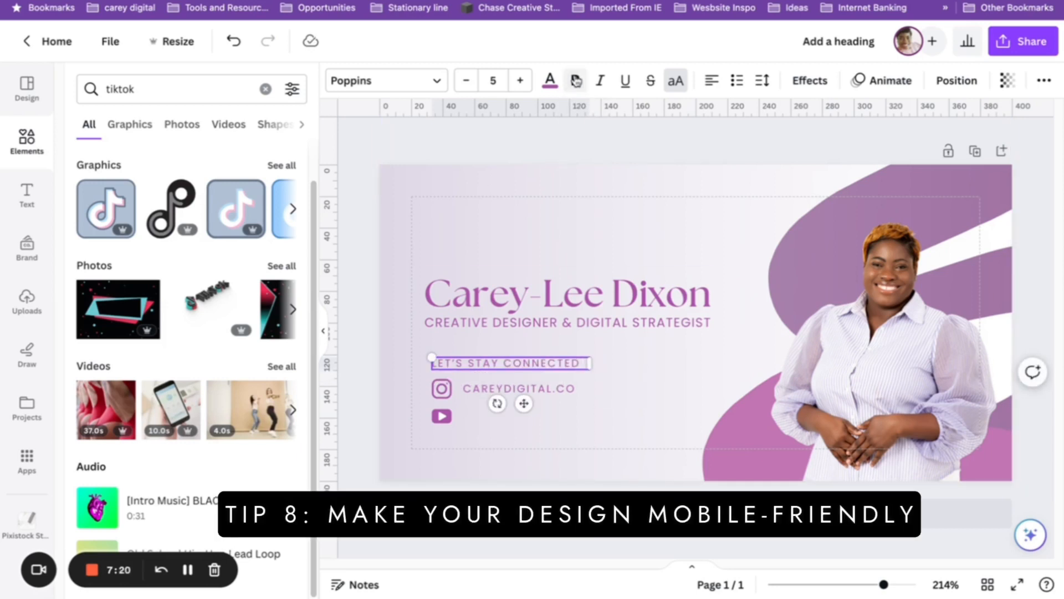
Change the label's Poppins weight, settling on SemiBold.
key(ctrl+a)
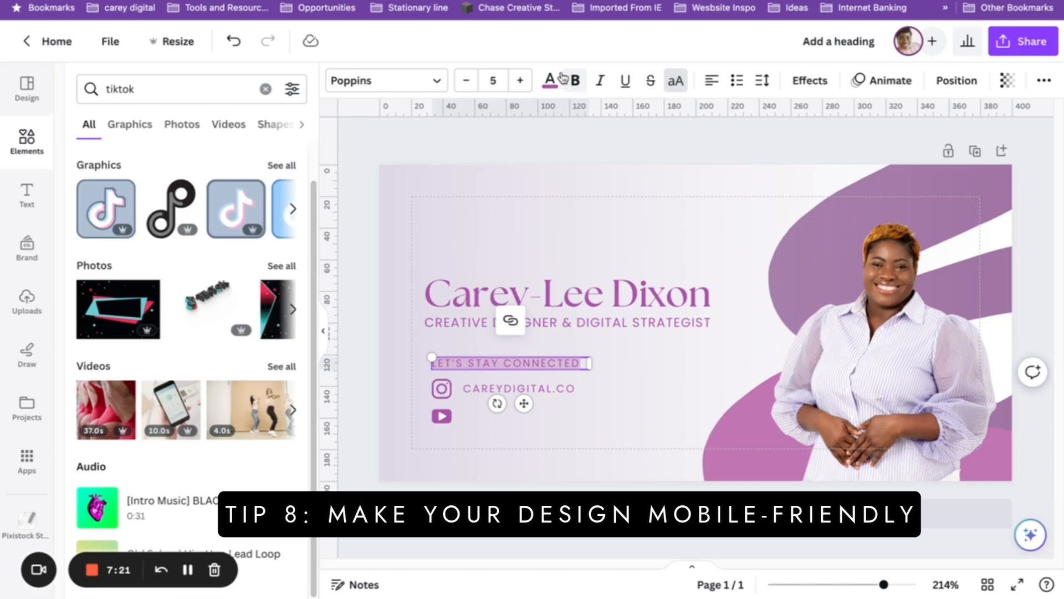
click(355, 81)
click(81, 212)
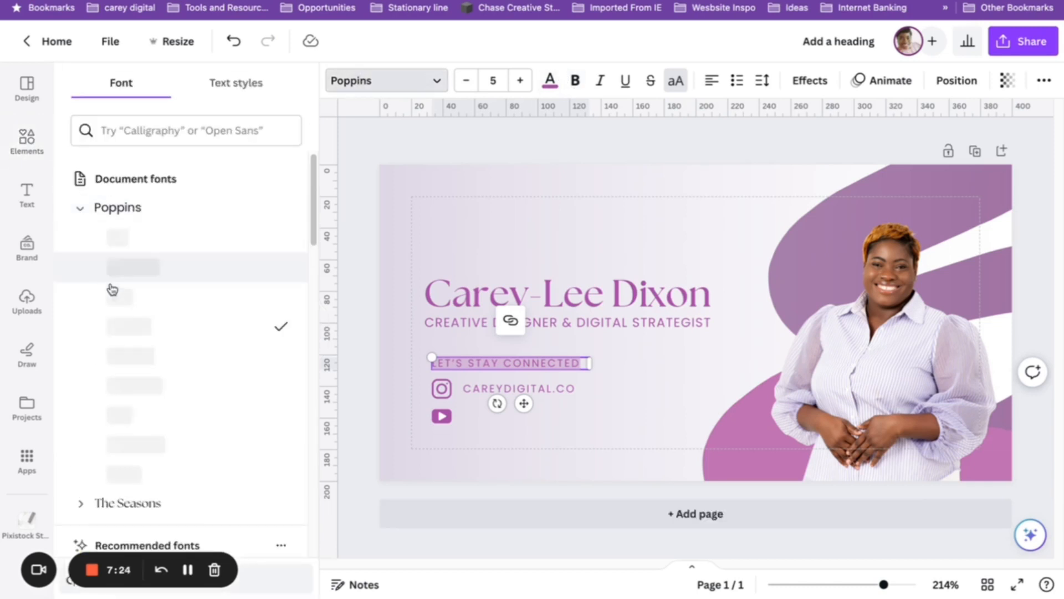
click(143, 445)
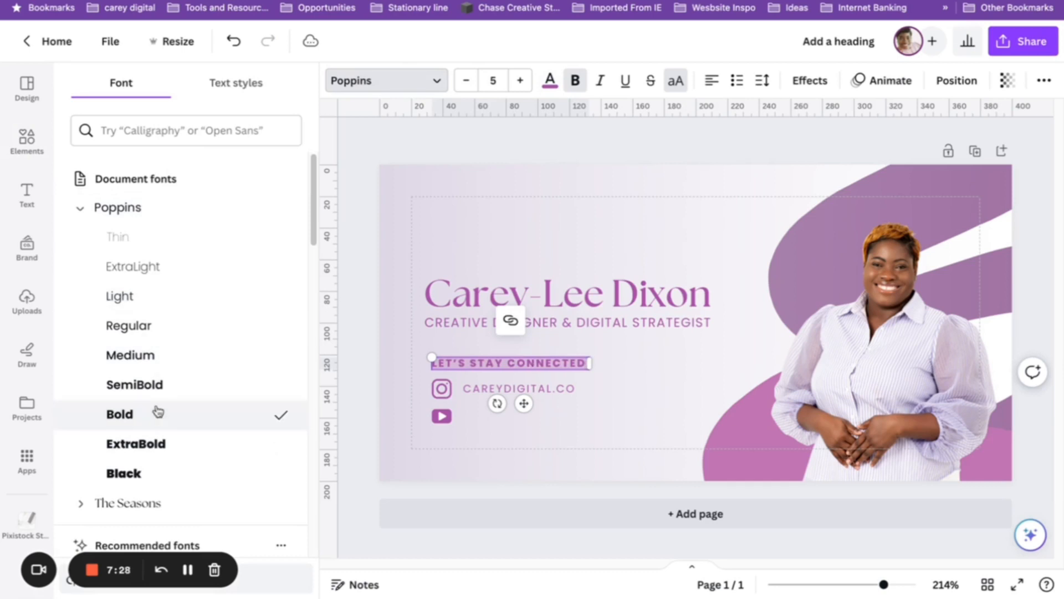
click(202, 391)
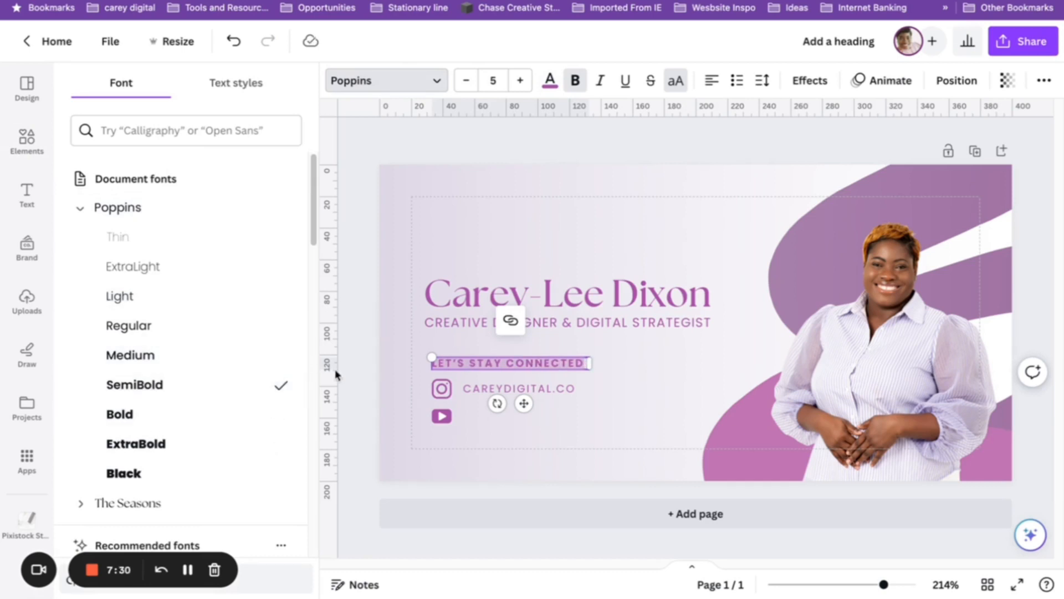
click(368, 365)
click(464, 364)
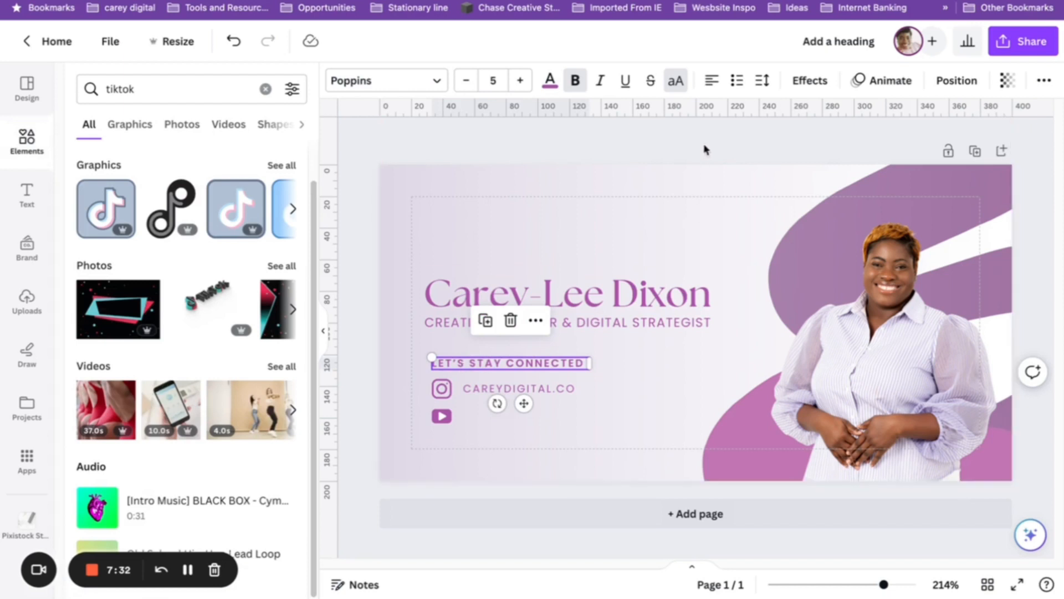
Set the handle text to Poppins Regular and trim its text box to fit.
click(506, 388)
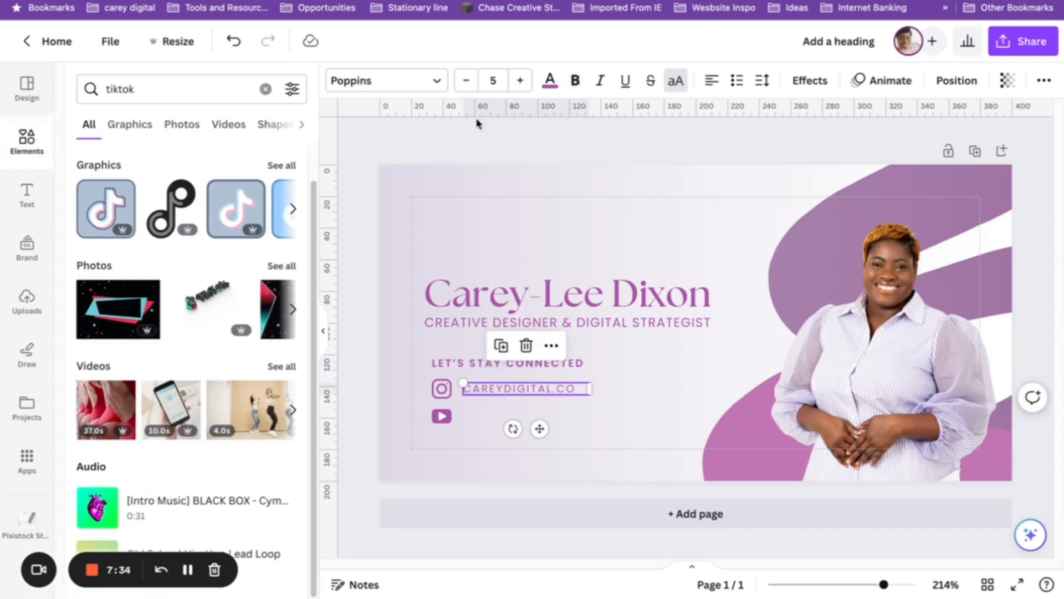
click(392, 83)
click(81, 209)
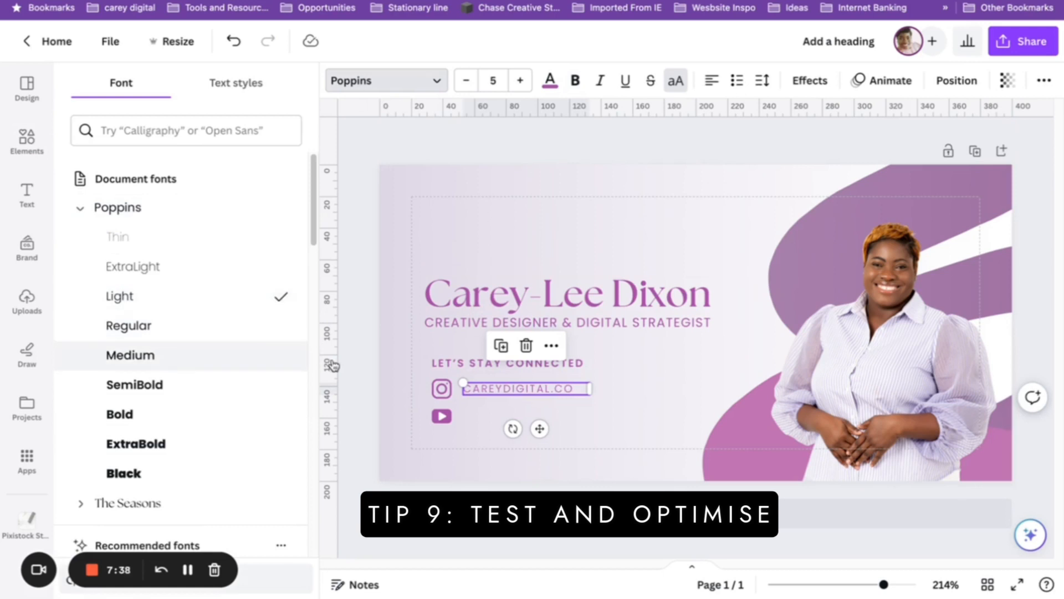
click(267, 333)
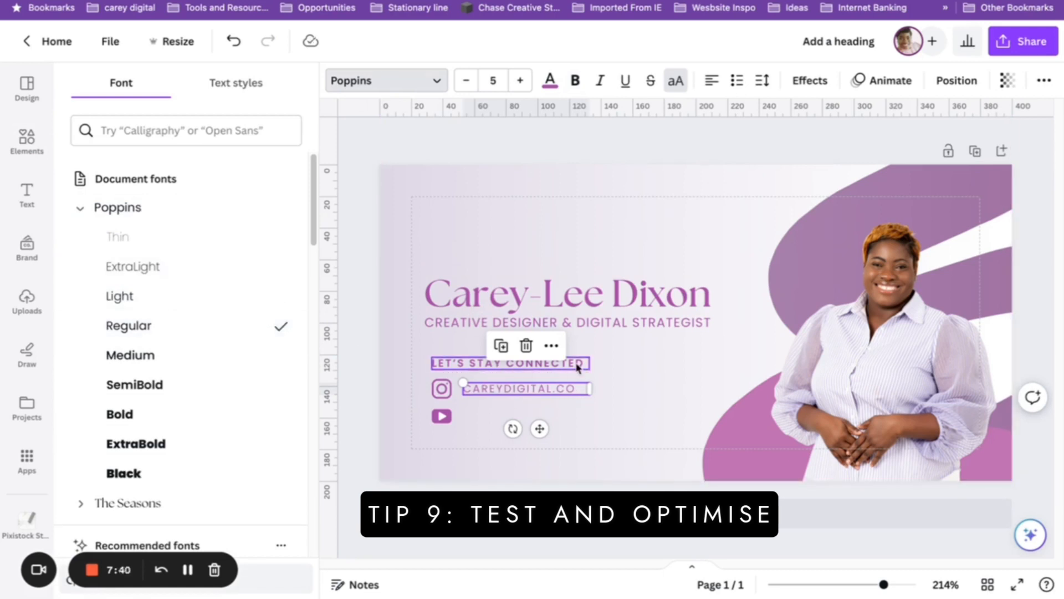
drag(593, 392, 585, 390)
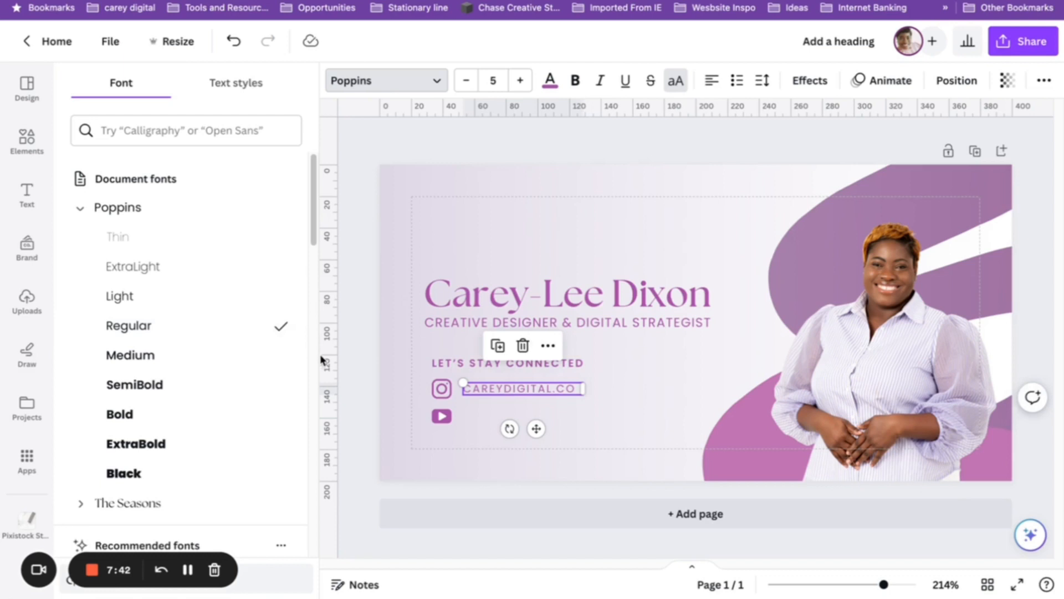
click(347, 366)
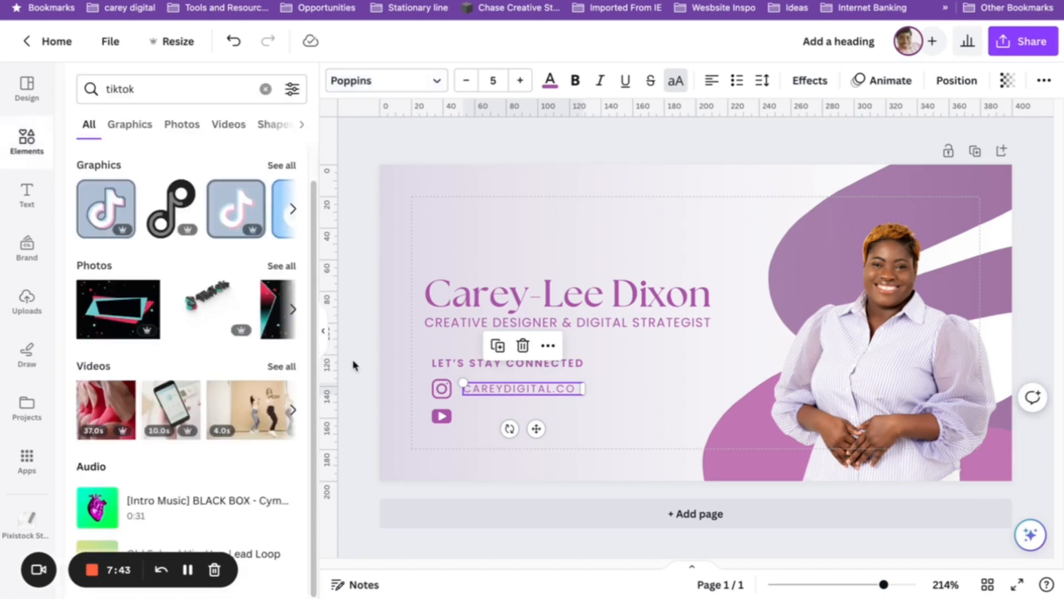
click(525, 389)
click(530, 366)
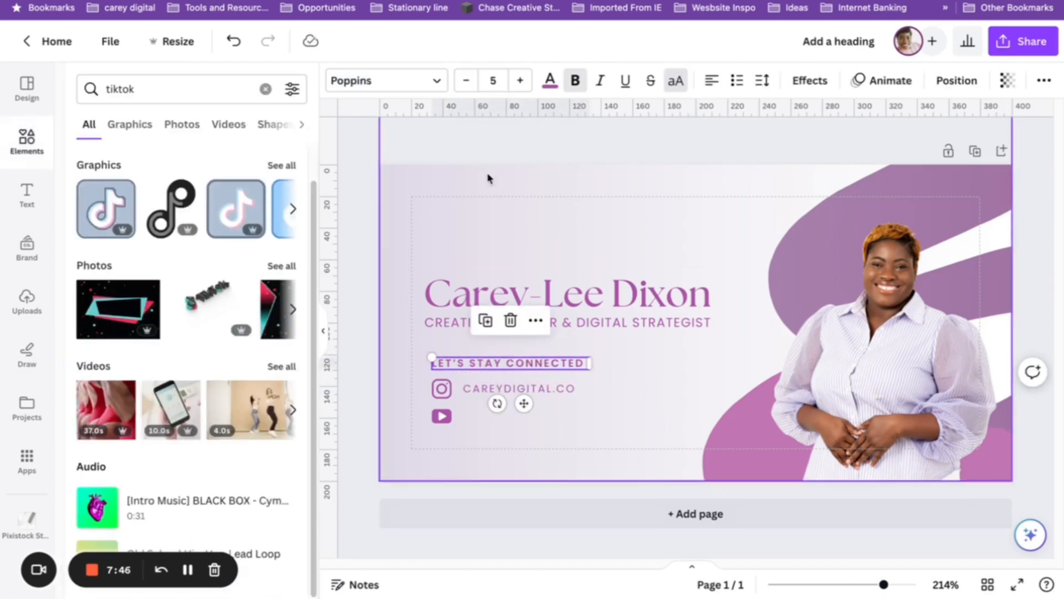
Enlarge the label to size 6 and increase its letter spacing, keeping it on one line.
click(520, 80)
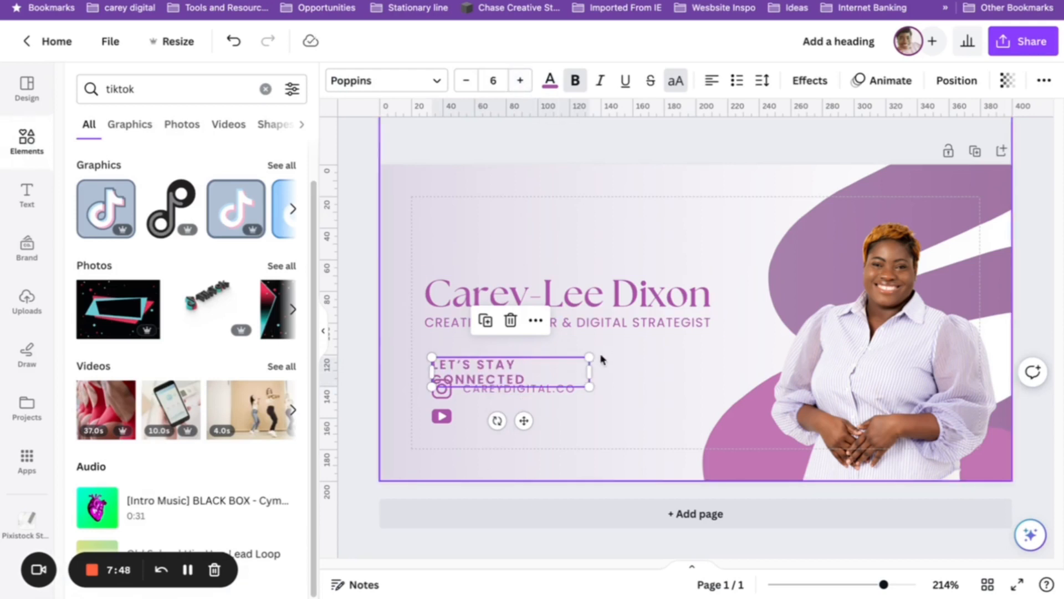
drag(593, 367, 623, 360)
click(763, 81)
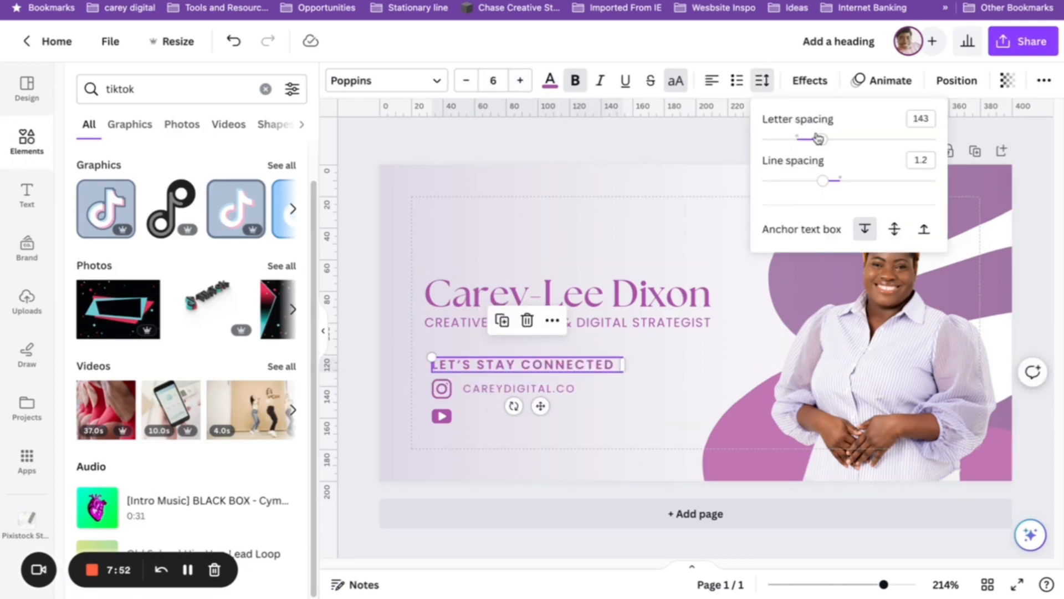
drag(827, 139, 829, 140)
drag(623, 373, 640, 357)
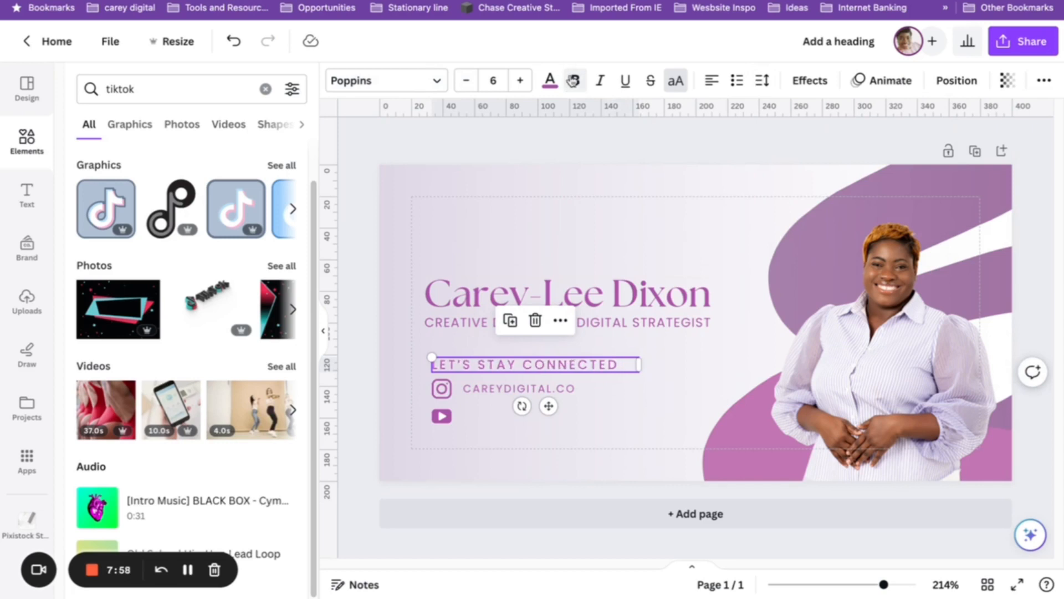
Duplicate the handle text for the YouTube row and retype it as the YouTube handle.
click(496, 389)
click(496, 348)
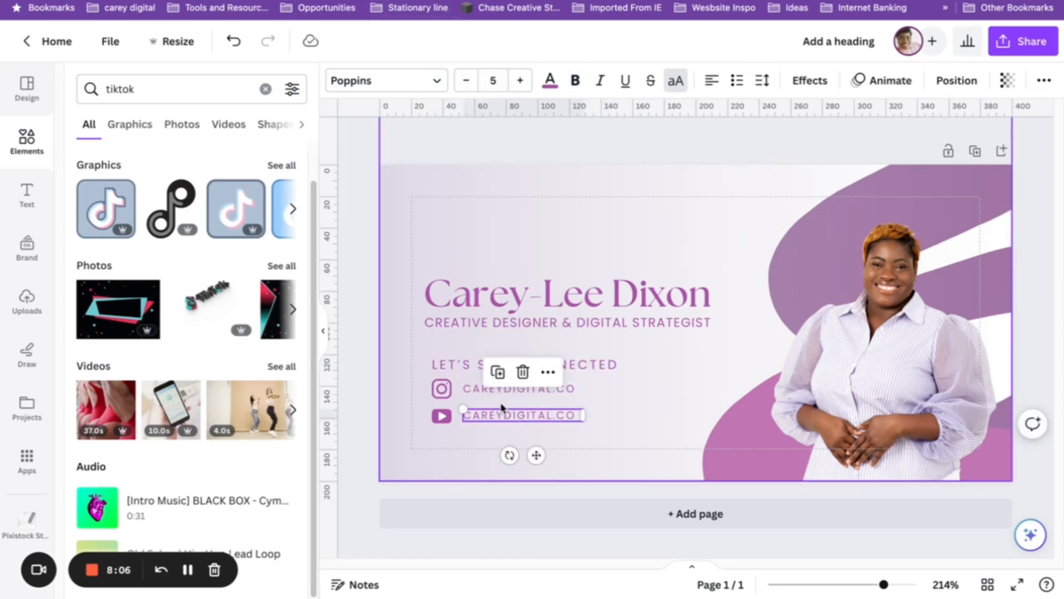
double_click(502, 410)
text(CAREY)
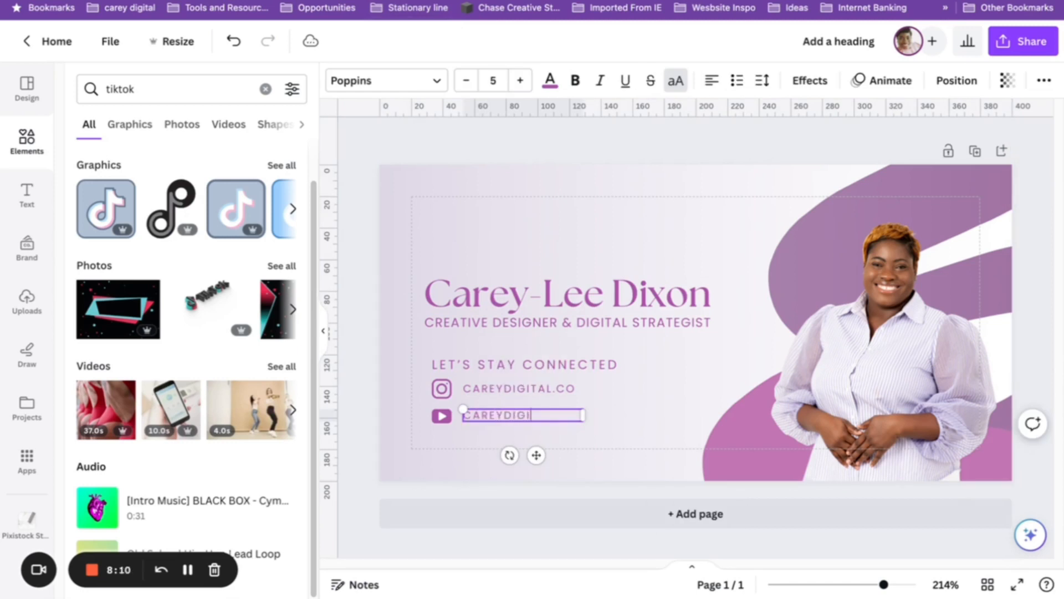
click(352, 399)
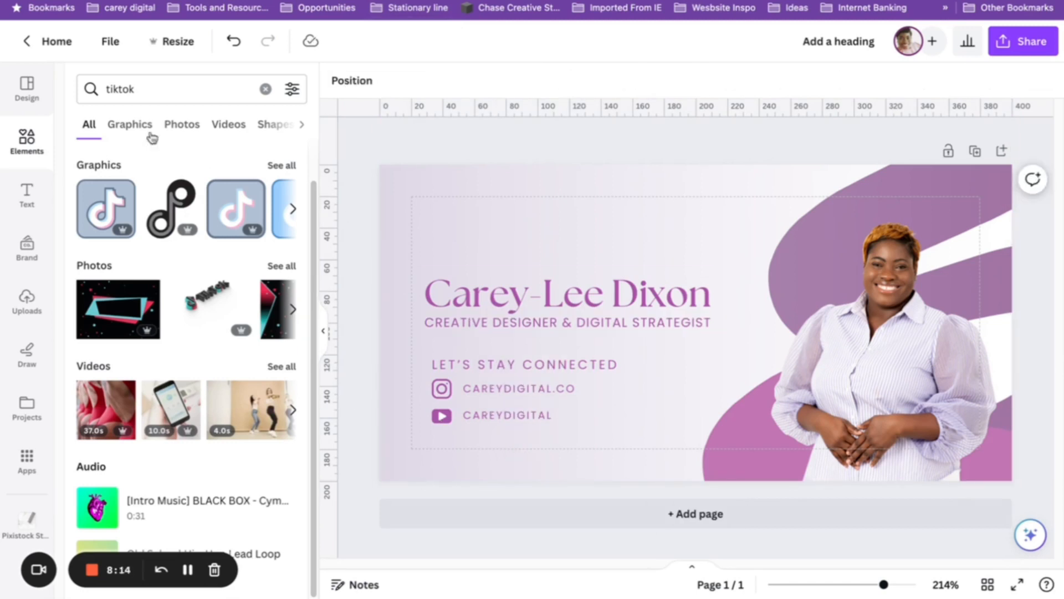
click(22, 130)
Add a square shape and squash it into a thin bar near the top of the card.
click(104, 314)
drag(704, 355, 655, 245)
drag(649, 166, 649, 233)
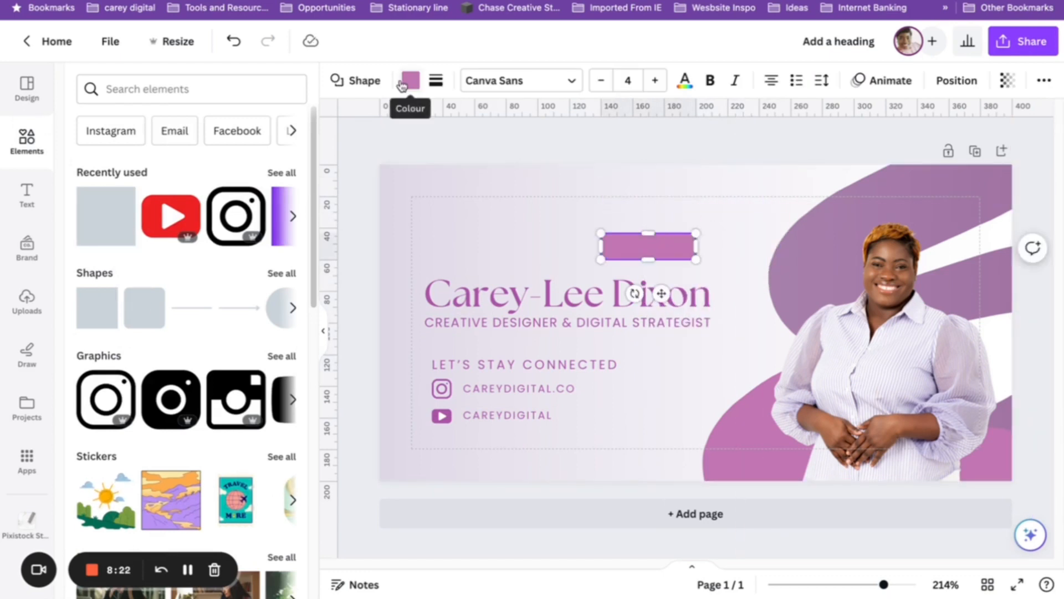
click(411, 80)
click(436, 81)
click(502, 122)
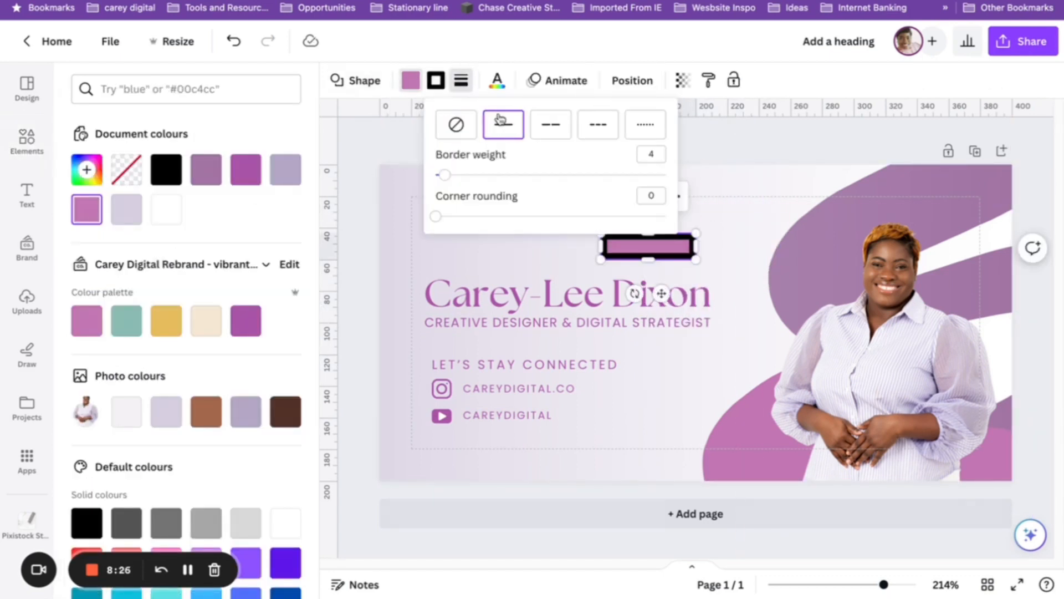
drag(444, 175, 428, 176)
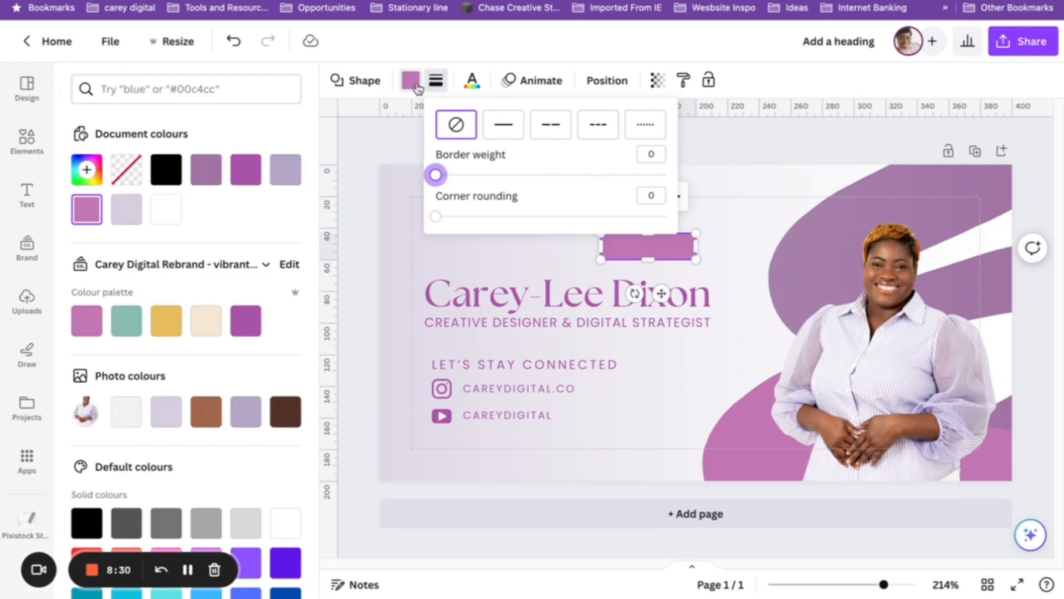
click(415, 87)
Stretch the bar wider and give it a solid, light-coloured border of weight 1.
drag(697, 249, 739, 246)
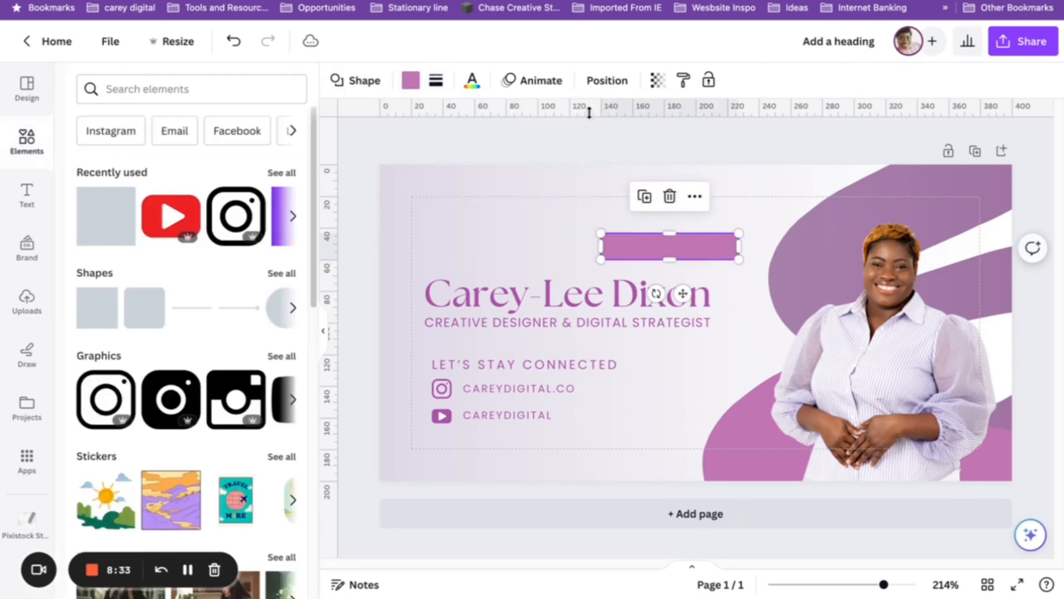
click(436, 82)
click(505, 125)
drag(444, 176, 439, 175)
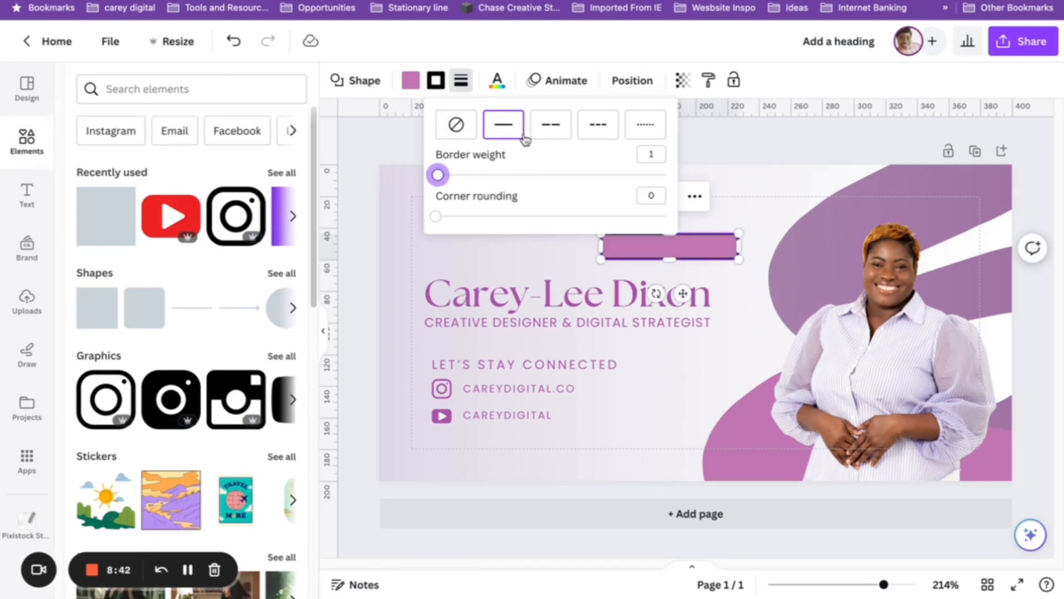
click(362, 80)
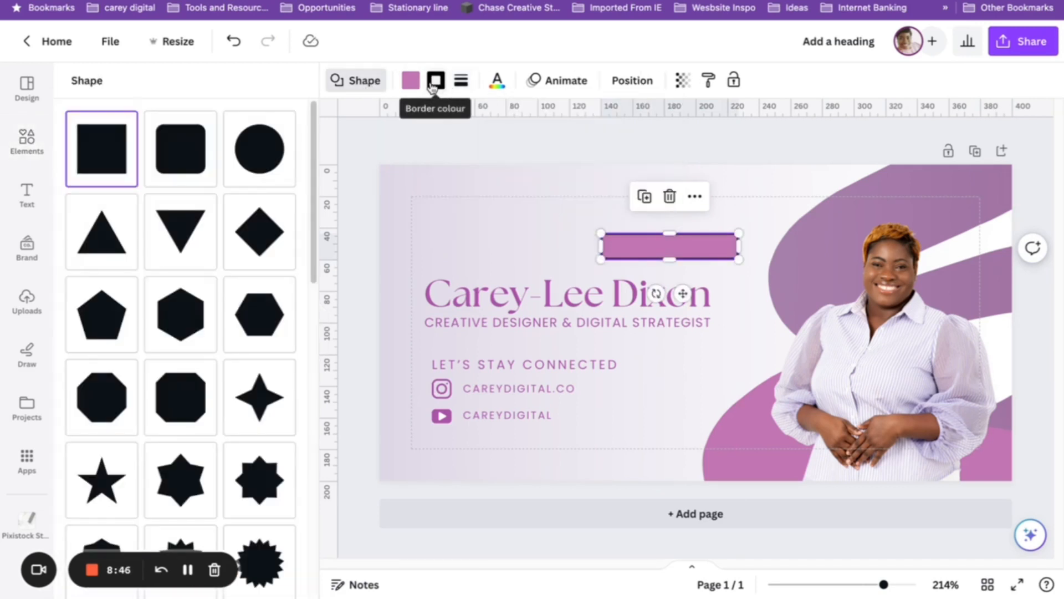
click(436, 81)
click(126, 209)
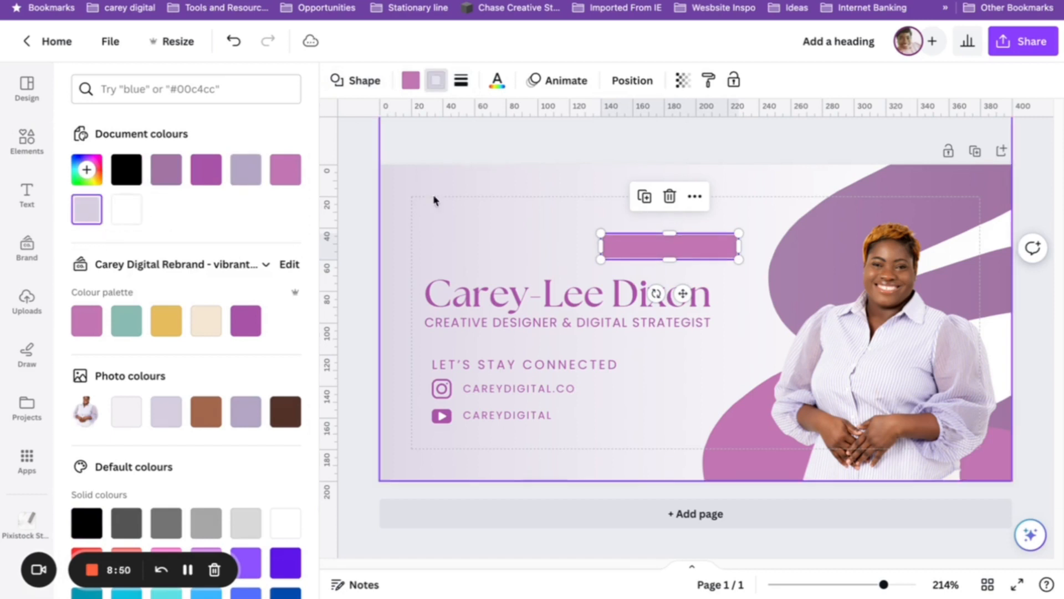
Move the bar onto the LET'S STAY CONNECTED label, fill it pale lilac, and shorten it.
click(361, 247)
drag(675, 246, 623, 363)
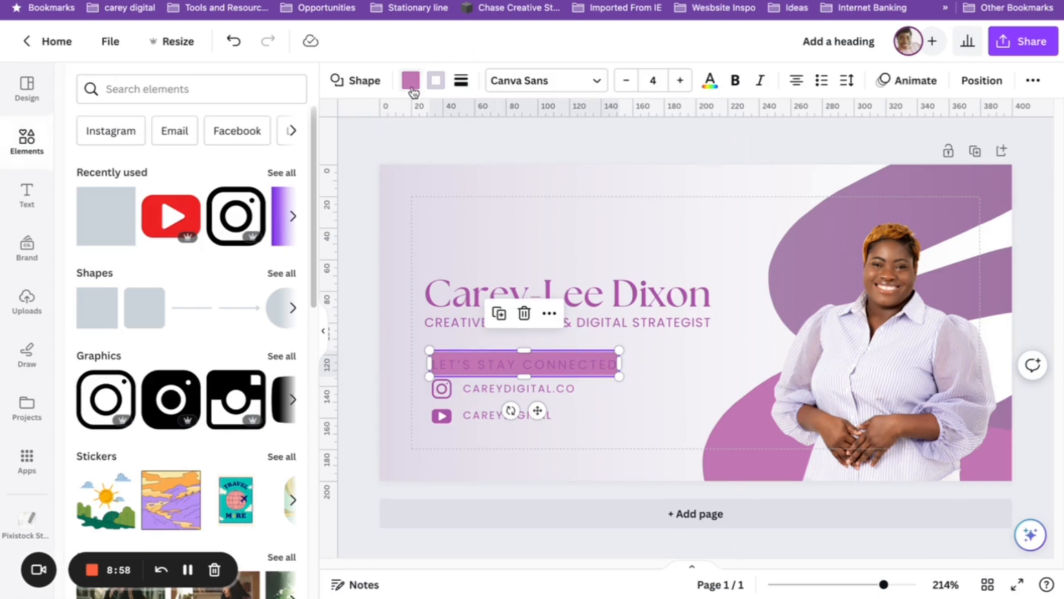
click(410, 81)
click(127, 211)
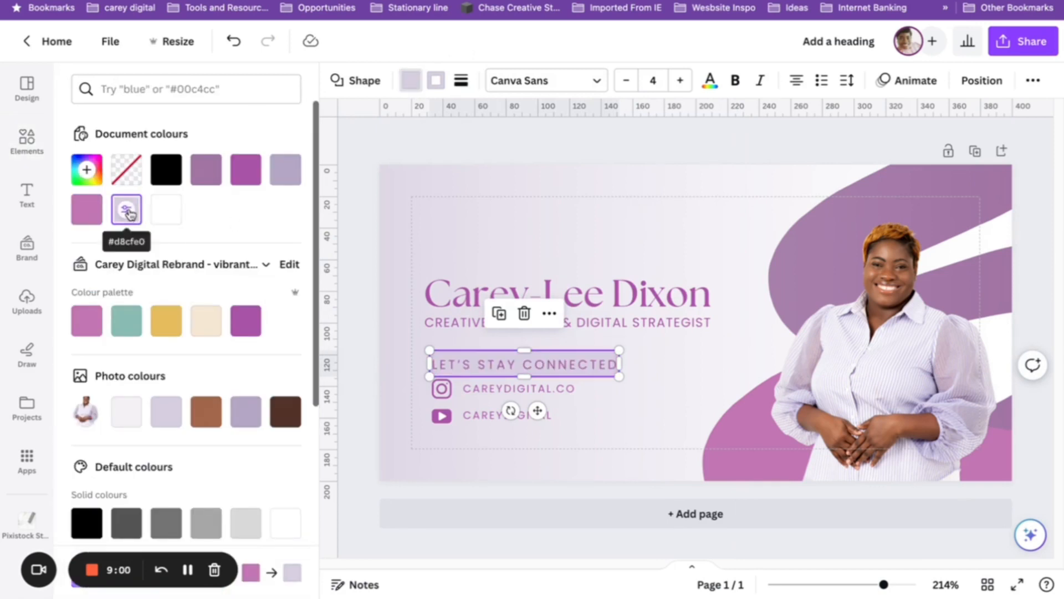
click(135, 418)
drag(523, 349, 528, 366)
Shrink the label to font size 4 on one line and fit it inside a slightly taller bar.
click(455, 364)
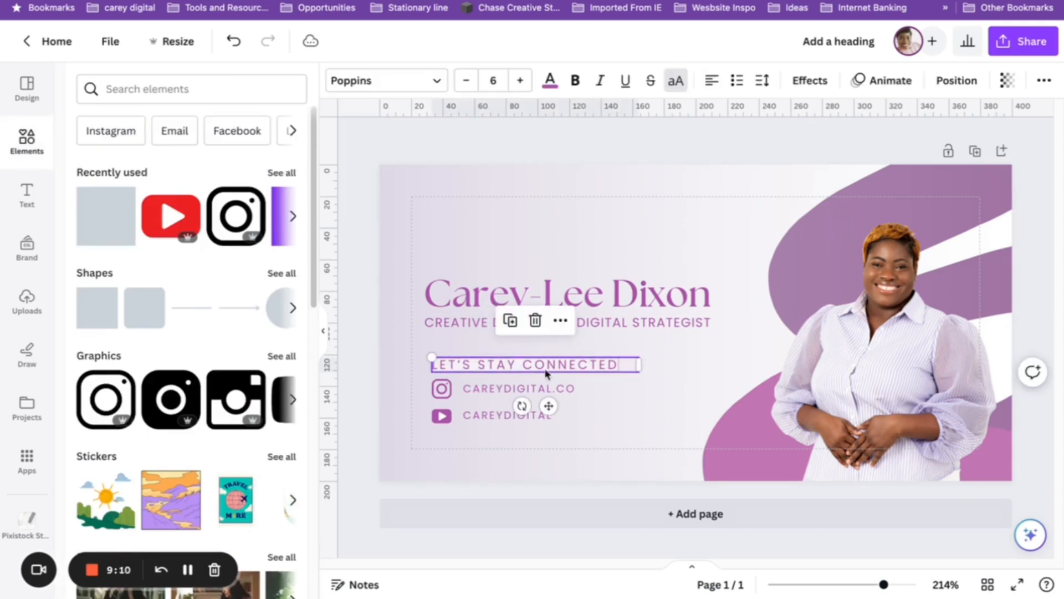
drag(639, 363, 620, 363)
click(466, 80)
click(466, 80)
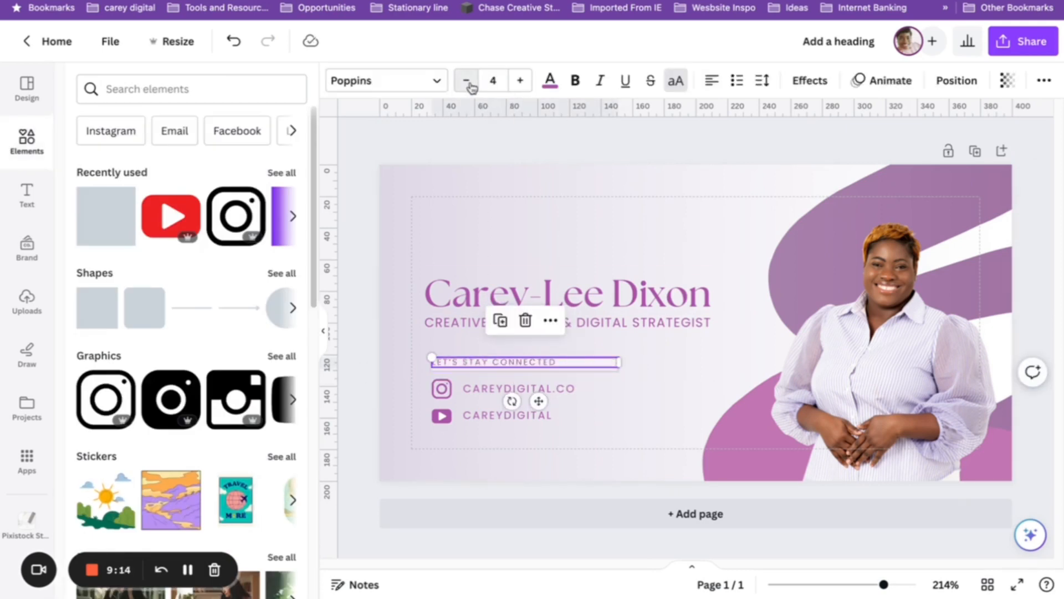
click(516, 82)
drag(523, 361, 602, 378)
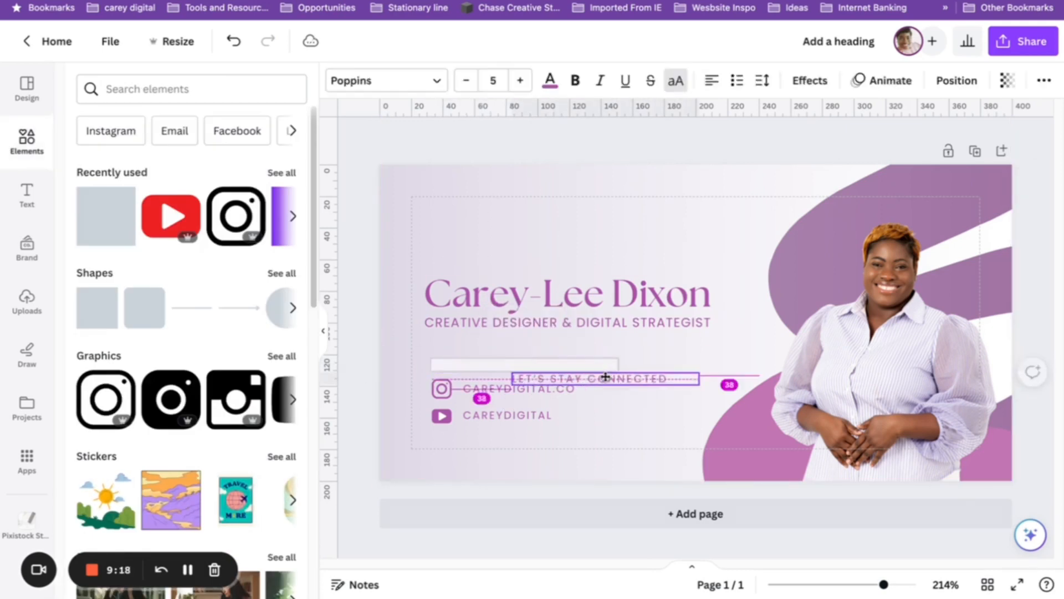
click(511, 356)
drag(510, 355, 523, 350)
drag(617, 379, 544, 364)
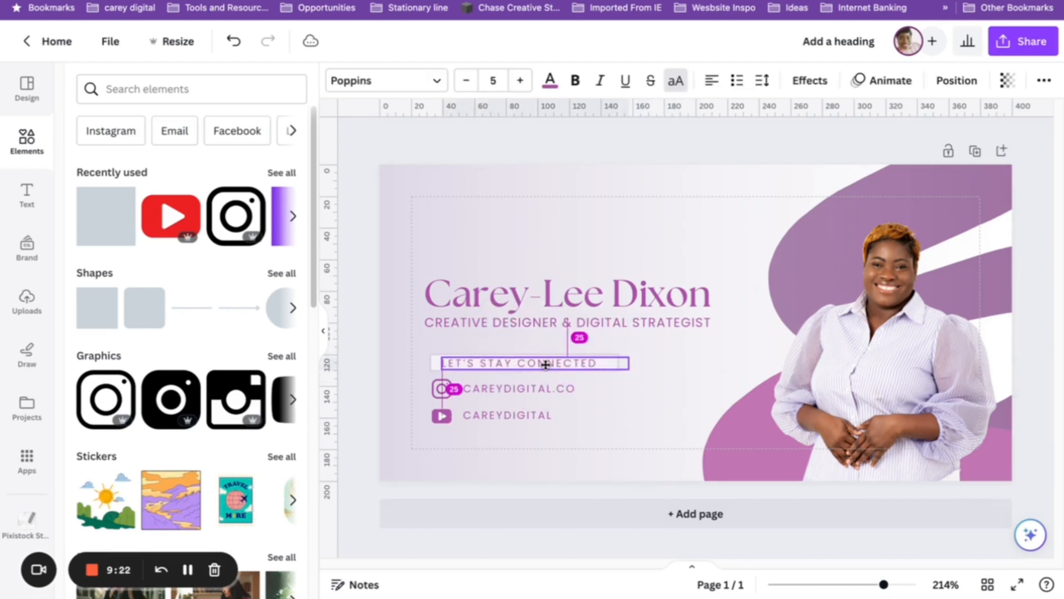
click(466, 80)
drag(624, 362, 577, 364)
click(366, 377)
drag(493, 366, 492, 367)
Narrow the bar to fit the label, then enlarge the label and bar together.
click(606, 366)
drag(619, 362, 573, 363)
click(366, 391)
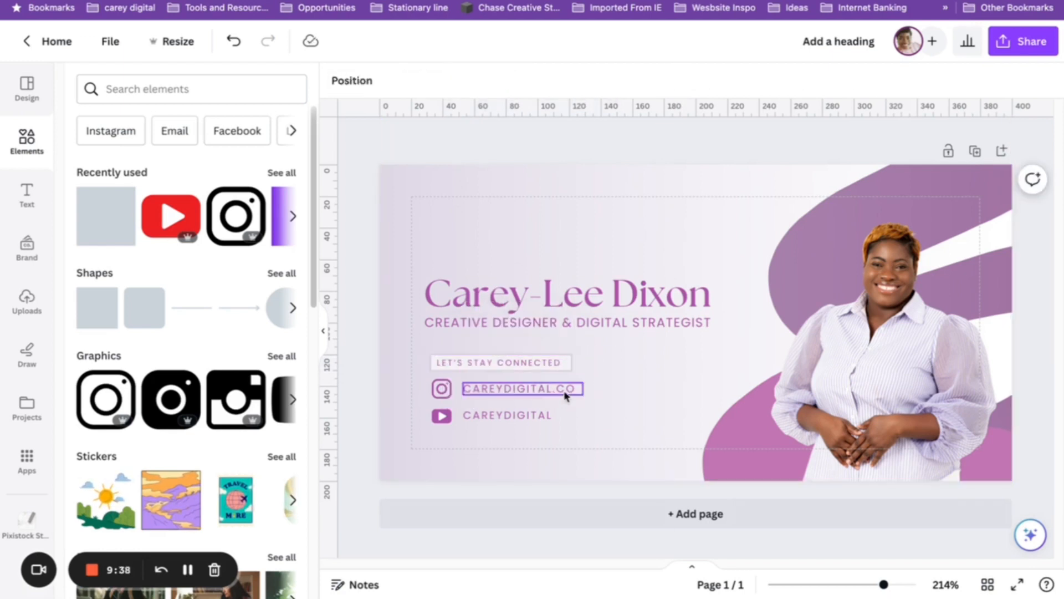
click(452, 365)
drag(368, 387, 592, 350)
click(354, 380)
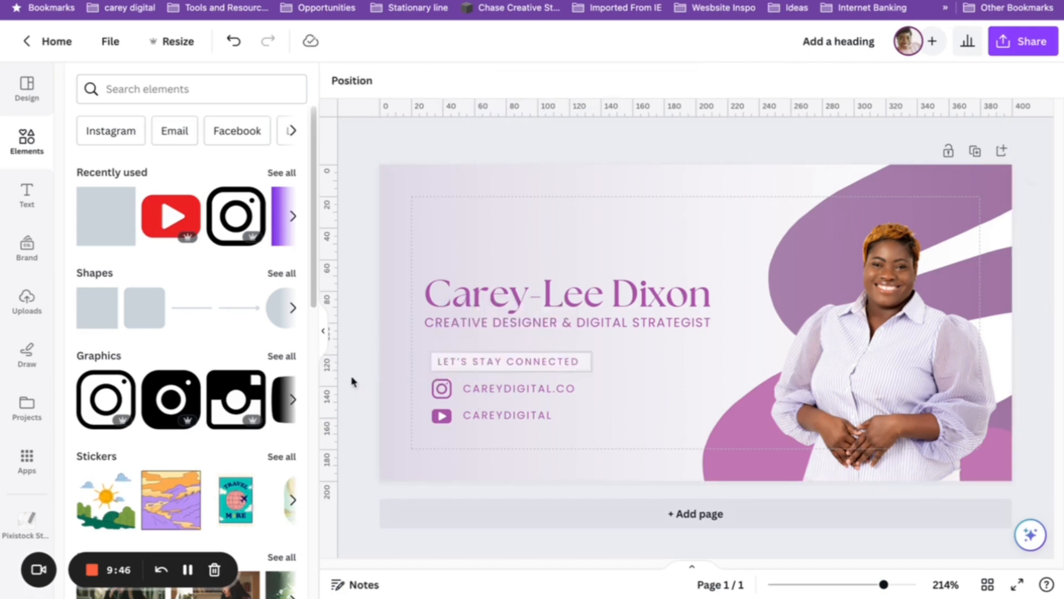
click(483, 388)
Reduce both handles to font size 4 and move the YouTube row closer to Instagram.
click(466, 81)
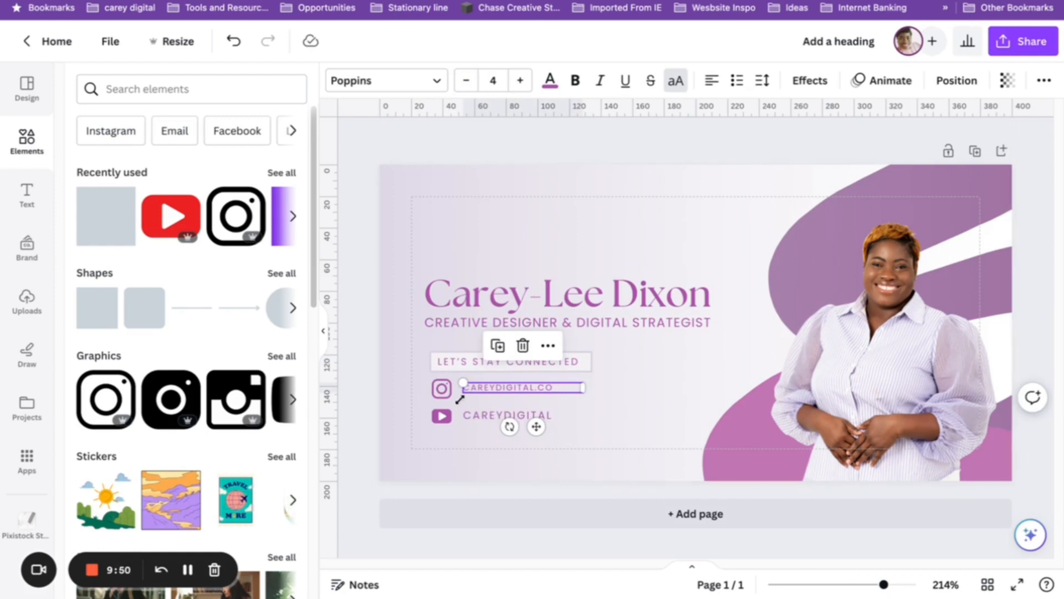
key(Tab)
click(466, 81)
click(381, 400)
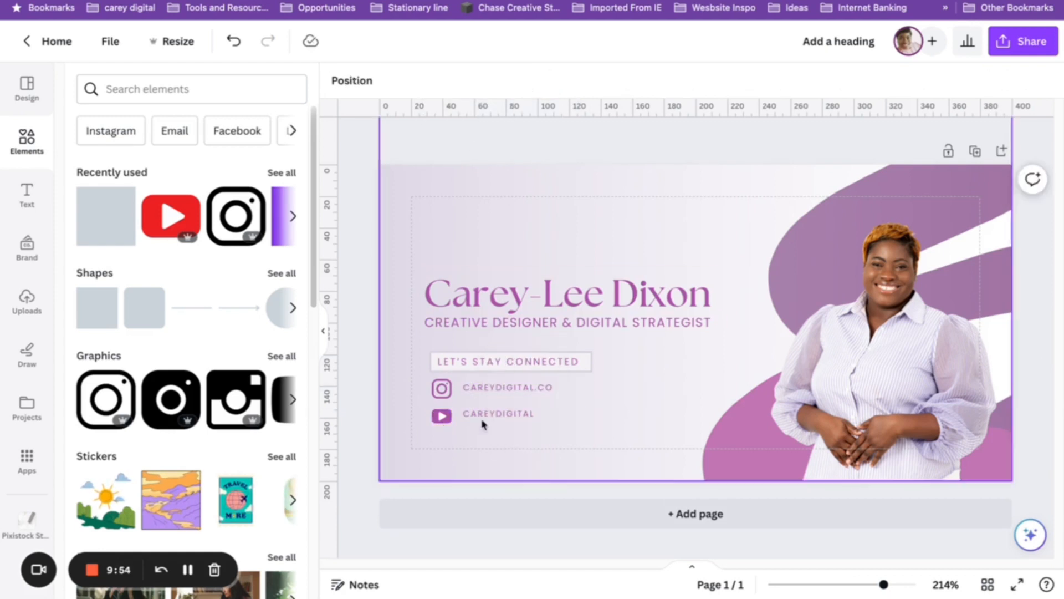
click(439, 416)
shift+click(477, 417)
mouse_move(481, 417)
mouse_down()
mouse_move(558, 398)
mouse_move(476, 414)
mouse_move(489, 389)
mouse_move(488, 409)
mouse_up()
click(360, 401)
drag(574, 409, 535, 409)
click(371, 385)
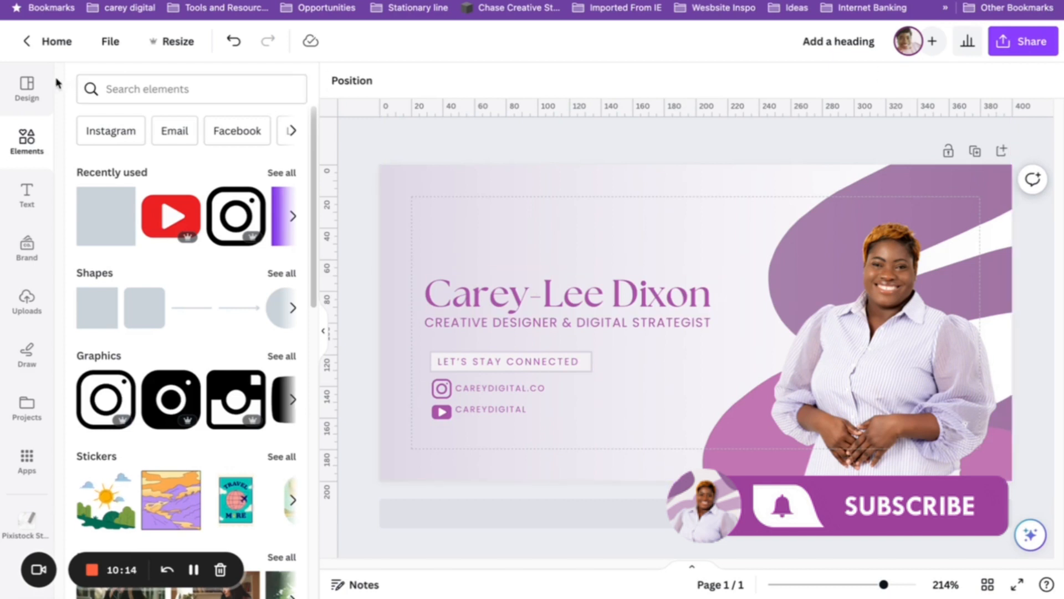
Show the Email Signature templates and scroll down through the list.
click(32, 88)
scroll(218, 267, down, 2)
scroll(217, 263, down, 5)
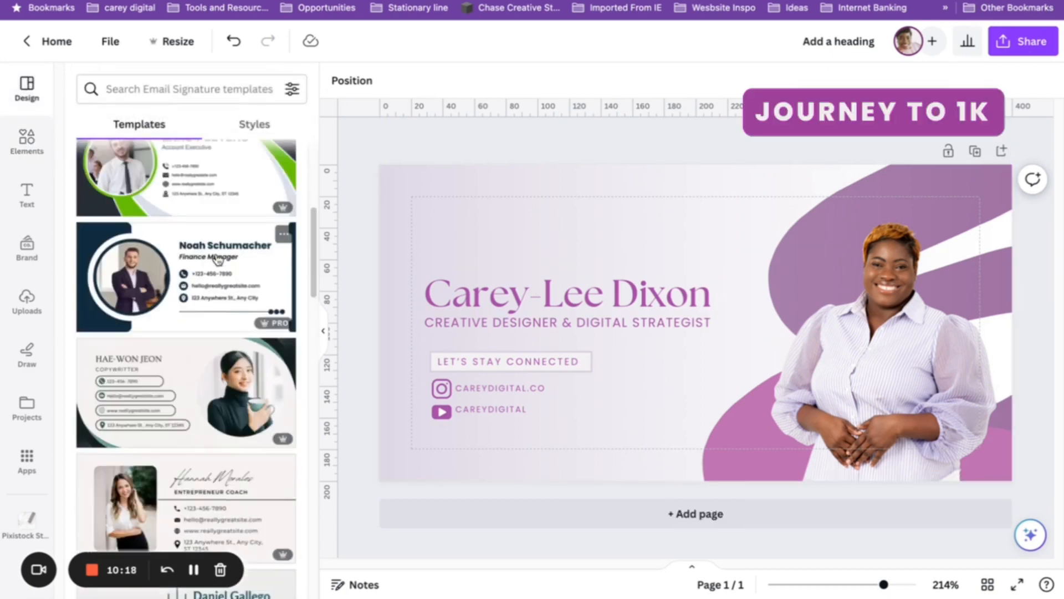
scroll(221, 248, down, 10)
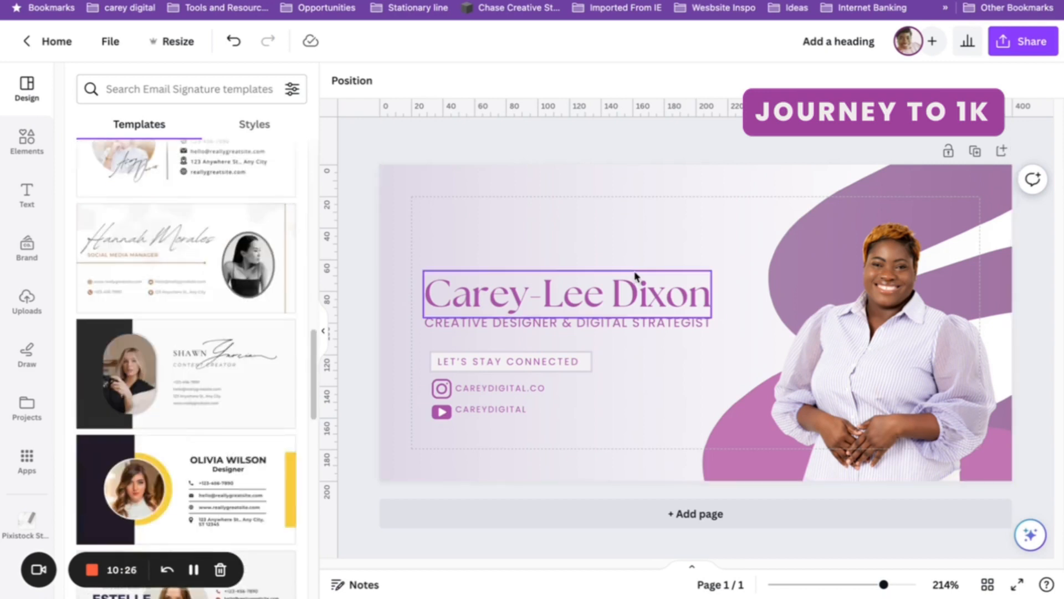
Duplicate the job title line below the social rows as CAREYDIGITAL.CO at font size 4.
click(610, 323)
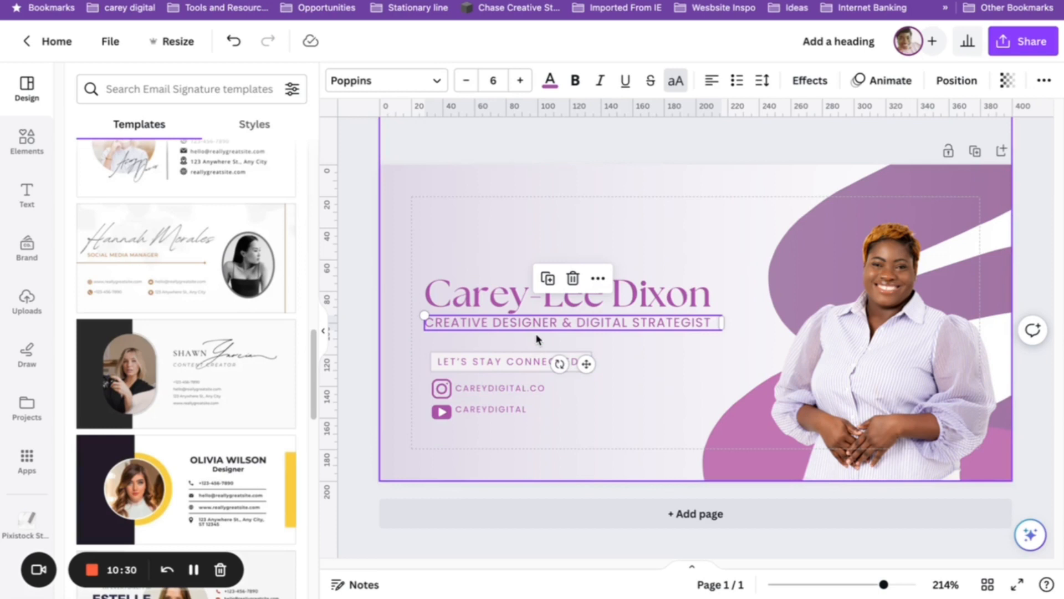
key(ctrl+d)
drag(588, 343, 559, 441)
text(CAREYDIGIT)
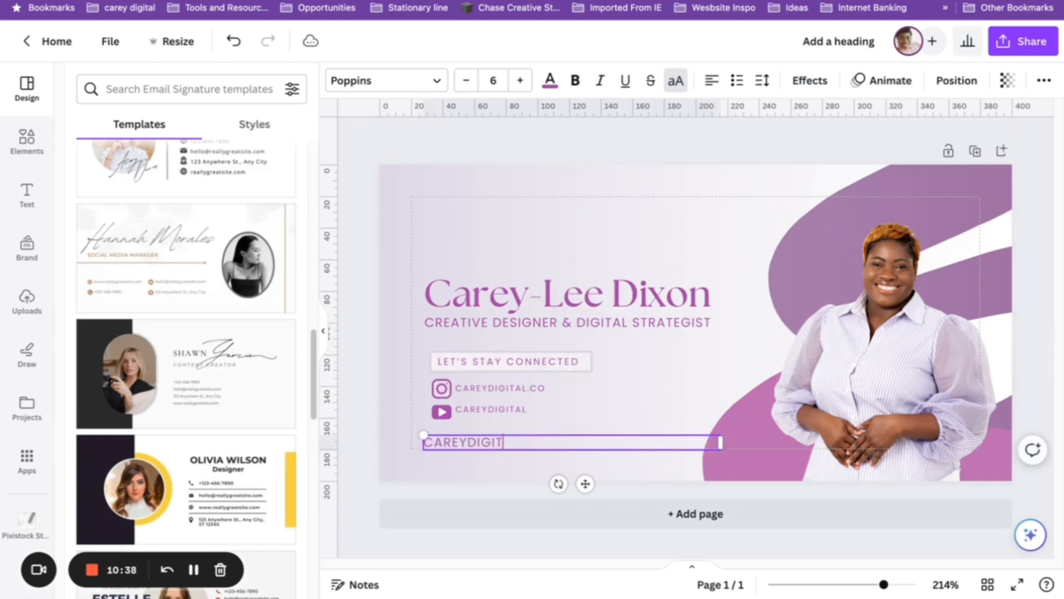
key(ctrl+a)
key(ctrl+shift+comma)
key(ctrl+shift+comma)
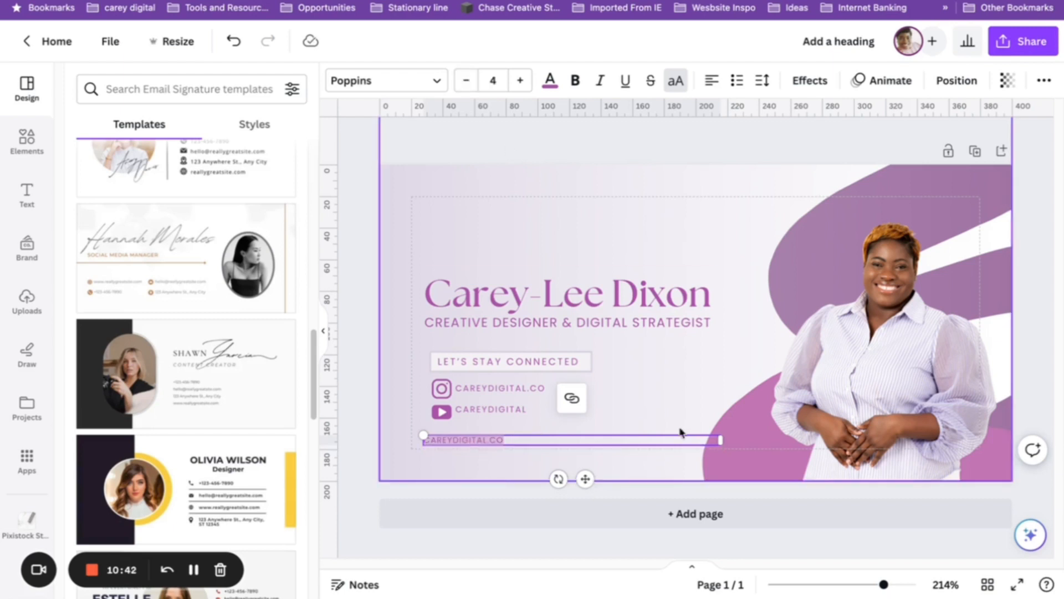
click(361, 400)
Line CAREYDIGITAL.CO up under the other two handles.
click(524, 413)
drag(455, 440, 577, 435)
drag(465, 434, 457, 430)
click(148, 90)
click(27, 141)
text(WEBSITE)
key(Return)
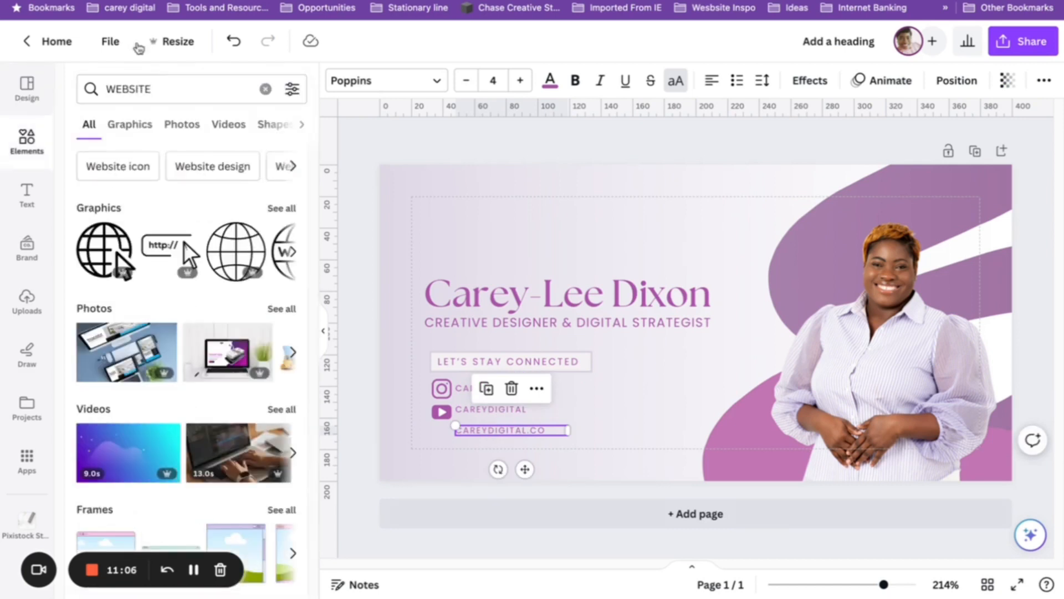
click(166, 247)
drag(803, 253, 448, 443)
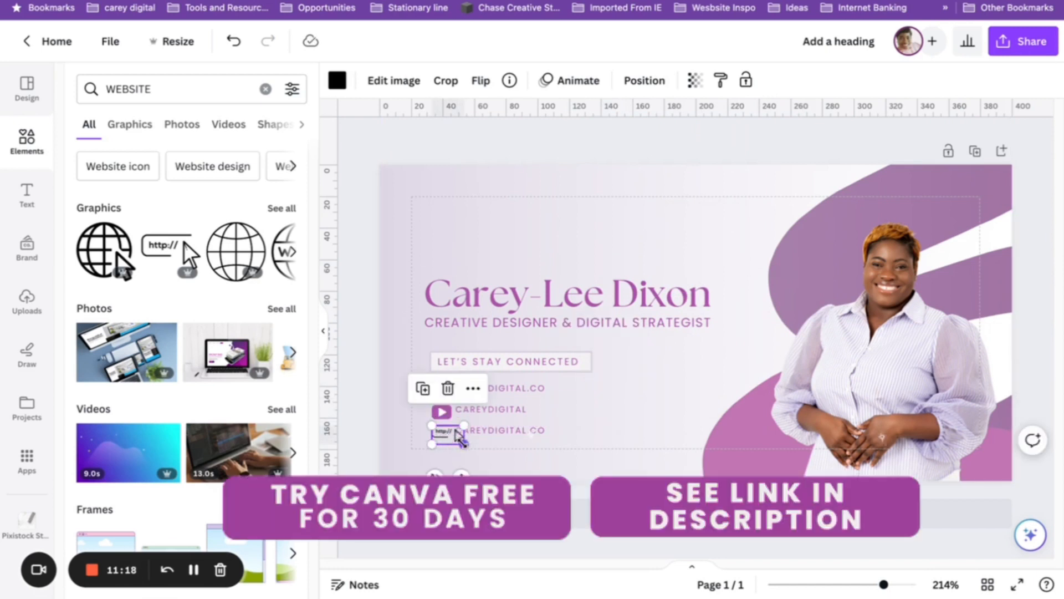
click(510, 435)
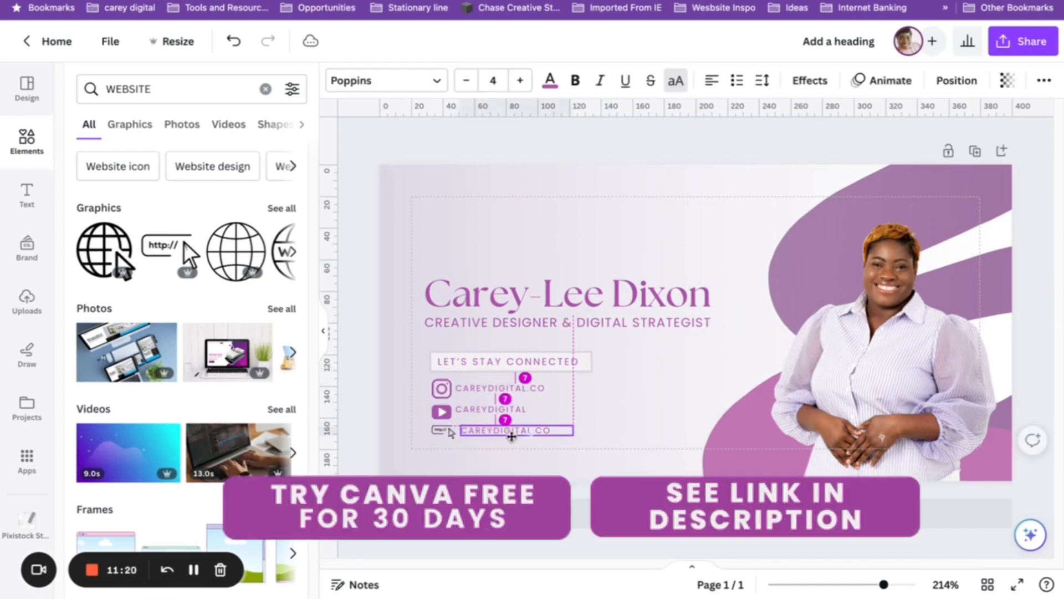
click(442, 435)
click(337, 80)
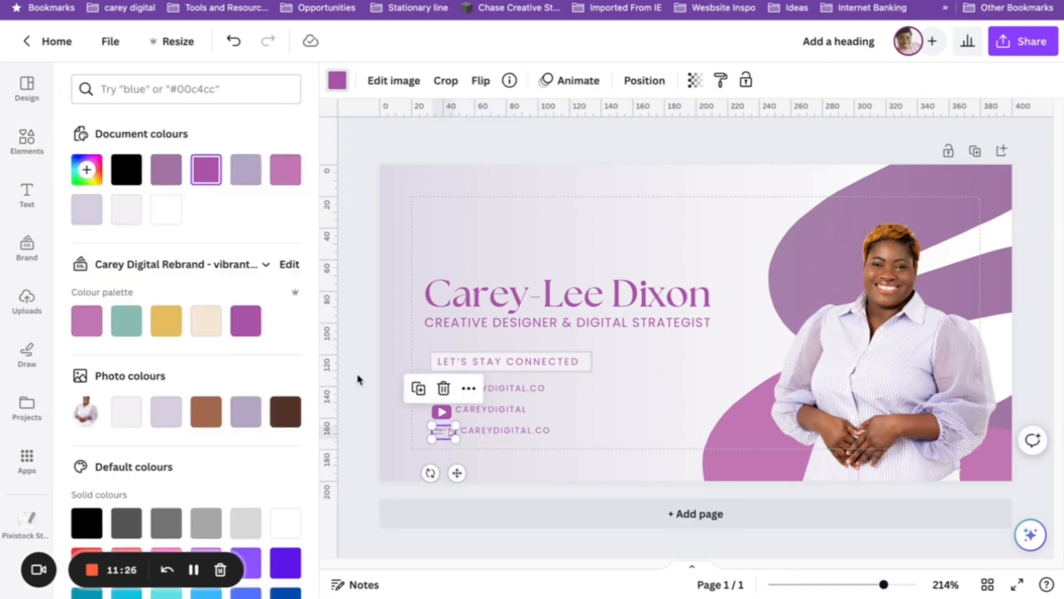
click(474, 451)
Shift the CAREYDIGITAL handle right and narrow the Instagram handle so the handle texts align.
click(439, 415)
drag(452, 420, 514, 391)
click(508, 388)
drag(579, 390, 557, 388)
click(443, 388)
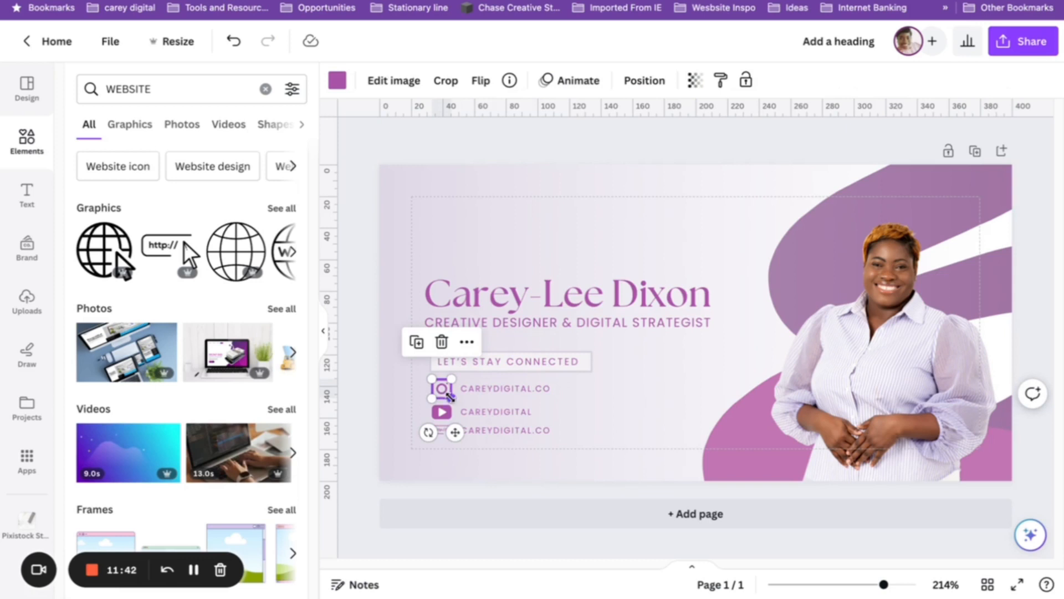
click(454, 428)
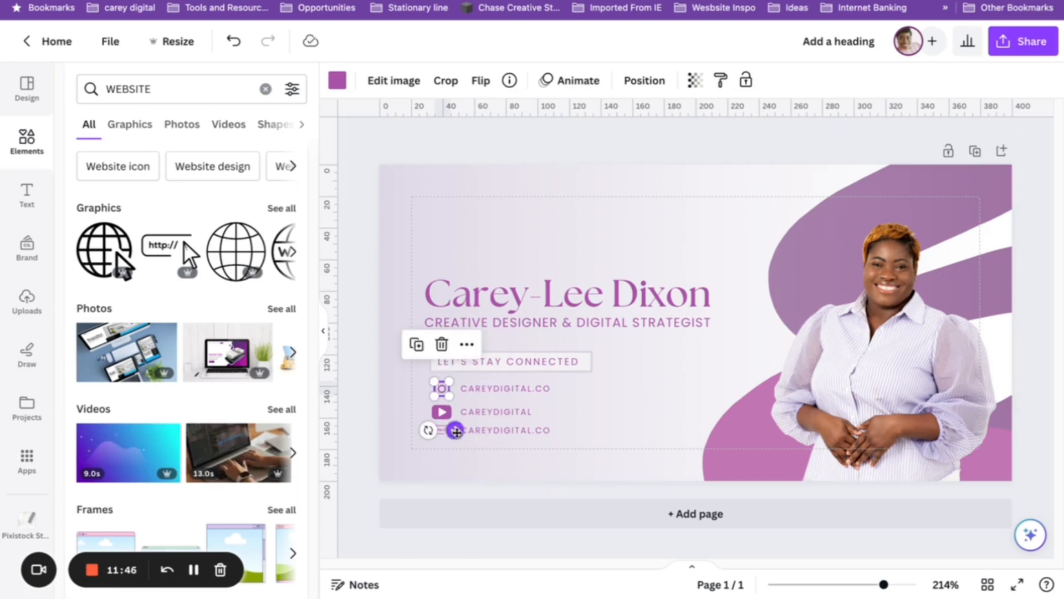
click(627, 421)
Shrink the YouTube icon and move CAREYDIGITAL.CO up so the three rows align evenly.
click(441, 411)
drag(432, 405, 454, 430)
click(355, 420)
click(446, 411)
click(527, 391)
click(443, 407)
click(599, 405)
drag(526, 436, 494, 408)
click(359, 416)
click(495, 406)
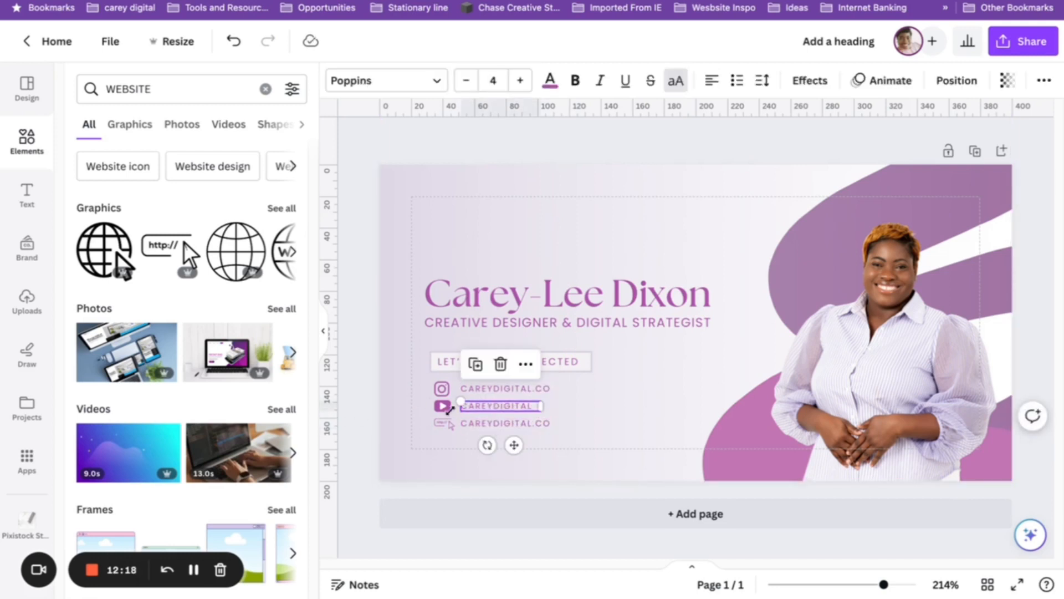
click(349, 418)
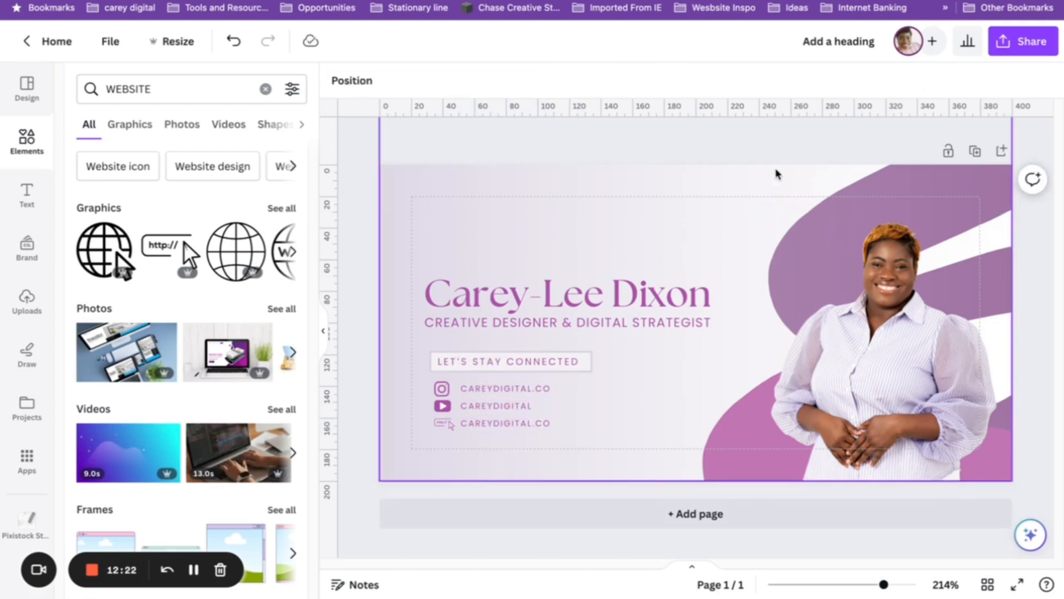
Crop the portrait's bottom edge to the page, enlarge it, and move it up and right.
click(916, 365)
drag(895, 545, 891, 480)
drag(760, 480, 694, 548)
drag(879, 421, 903, 405)
Give the portrait a pale pink Glow shadow with size 0, blur 23 and angle 20.
click(363, 80)
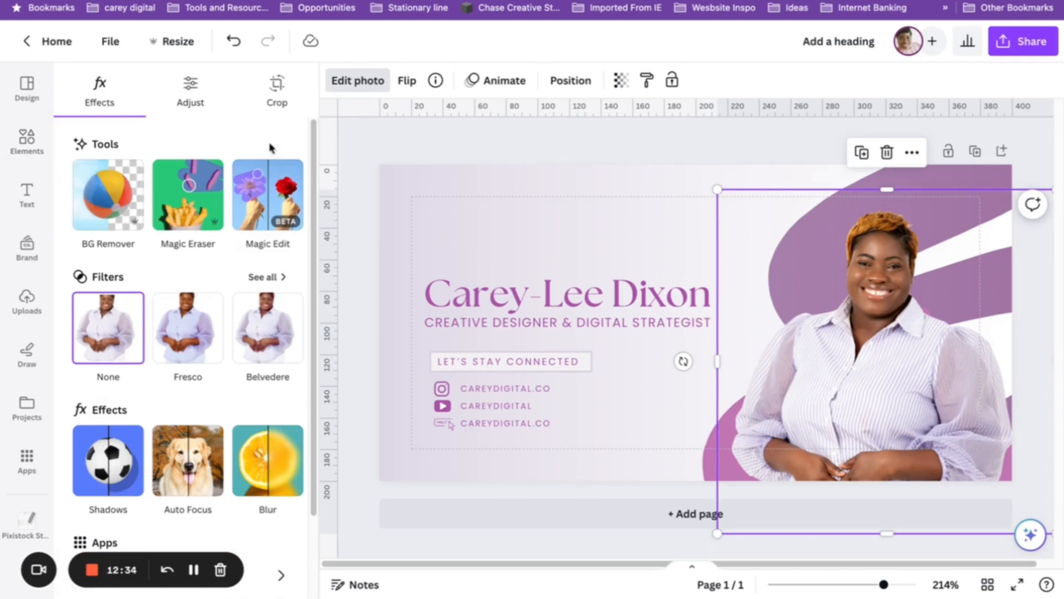
click(108, 460)
click(125, 258)
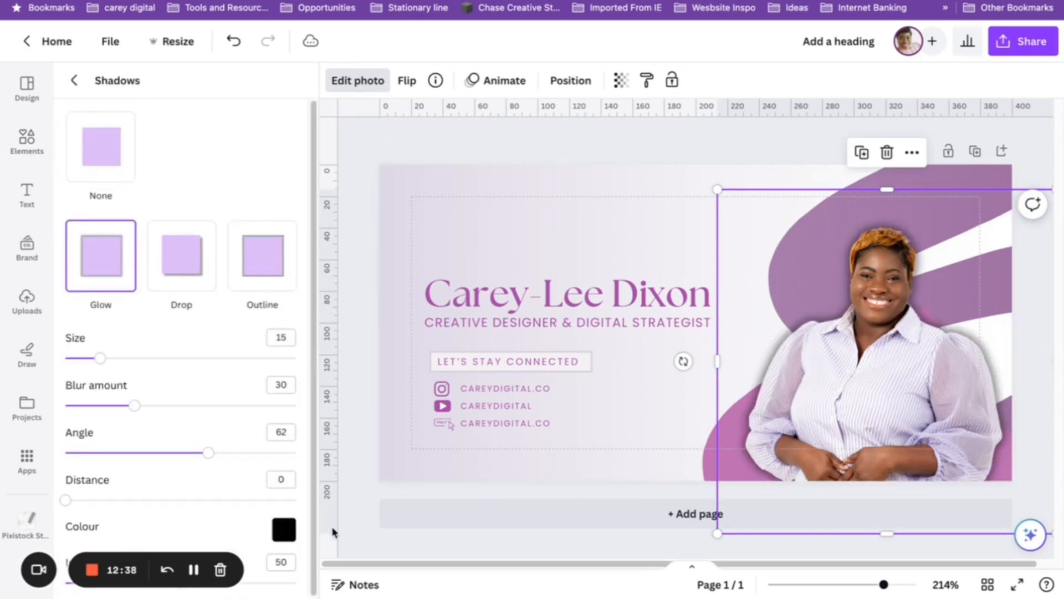
click(284, 530)
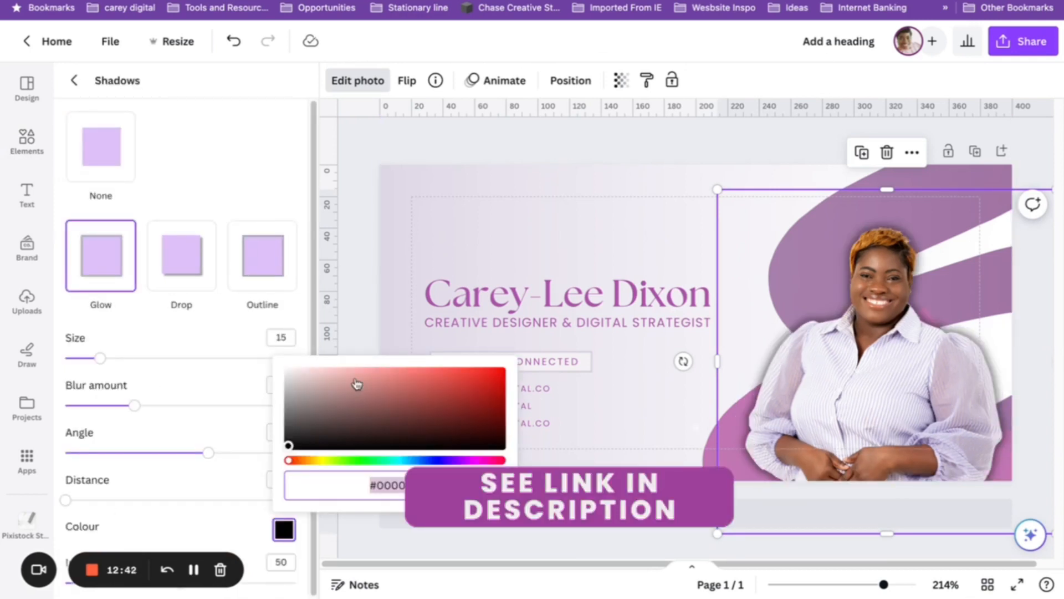
drag(357, 383, 275, 361)
drag(327, 371, 304, 372)
drag(98, 361, 55, 362)
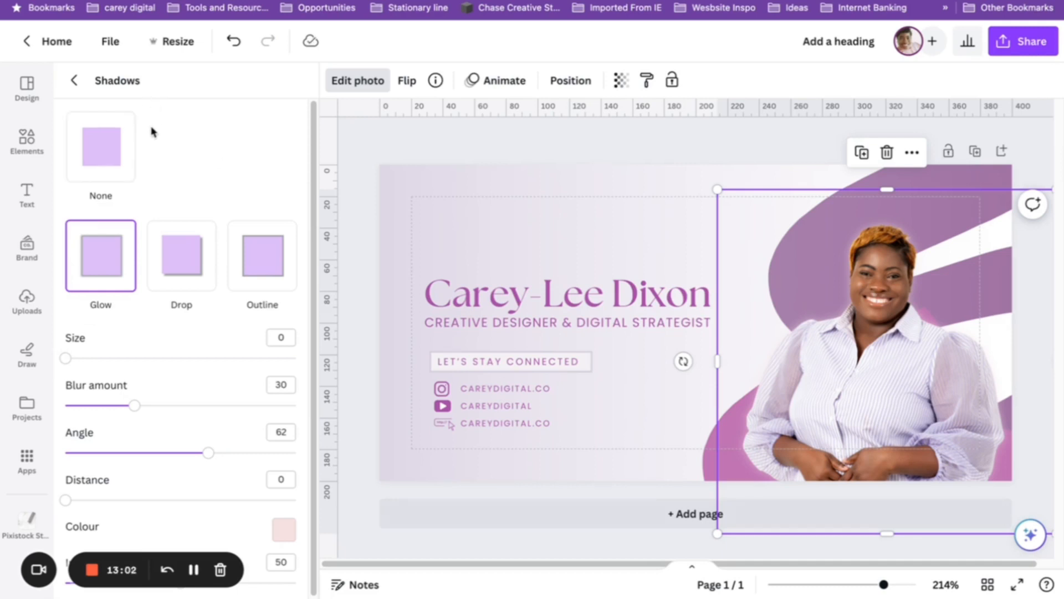
drag(135, 405, 118, 405)
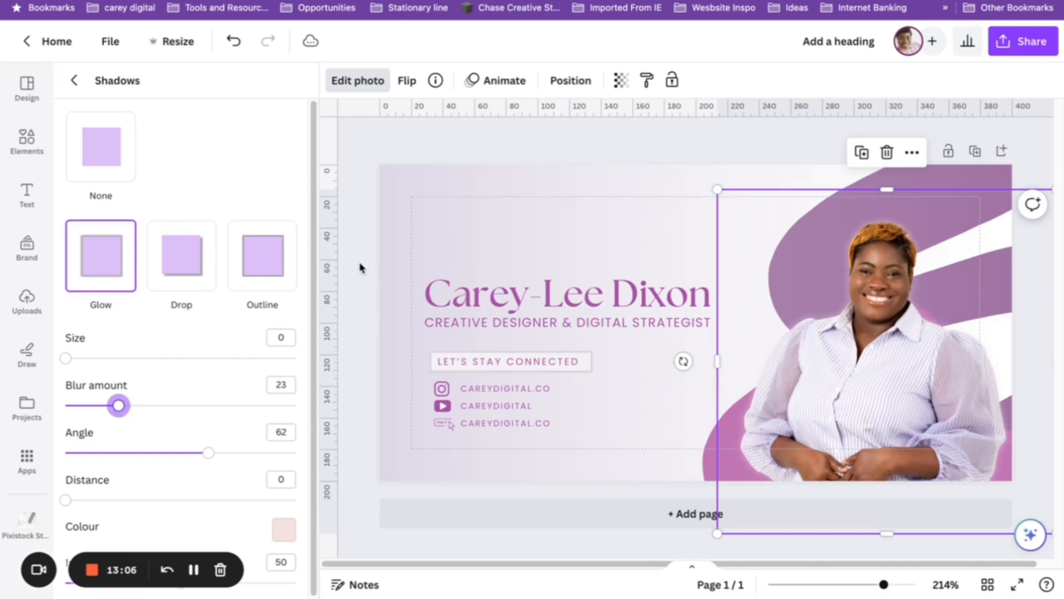
drag(209, 453, 111, 452)
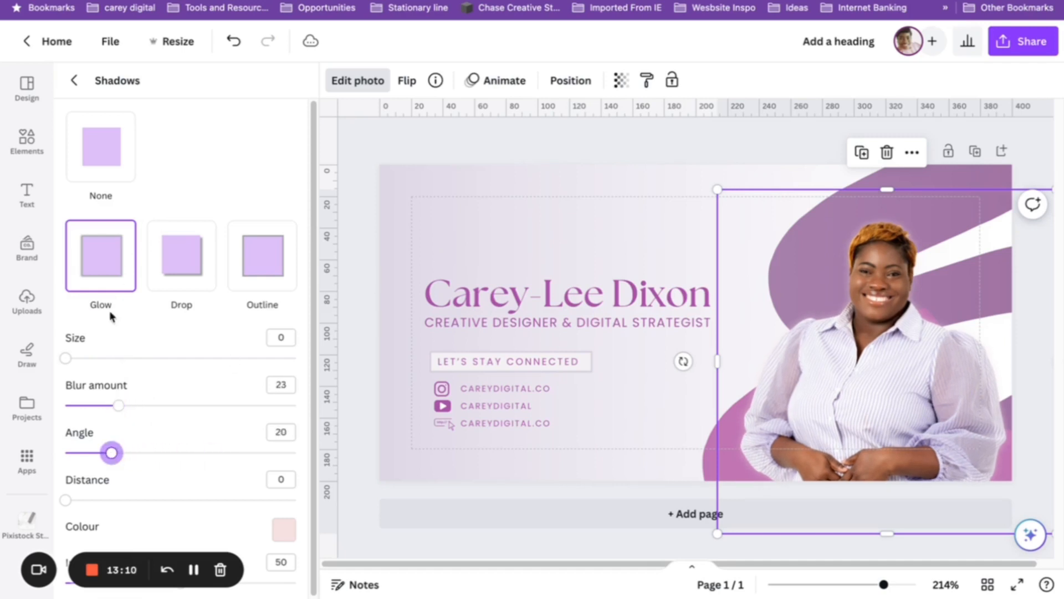
Try a Drop shadow with blur 11, then undo back to the glow look.
click(165, 255)
drag(112, 405, 91, 406)
drag(209, 453, 83, 452)
click(73, 80)
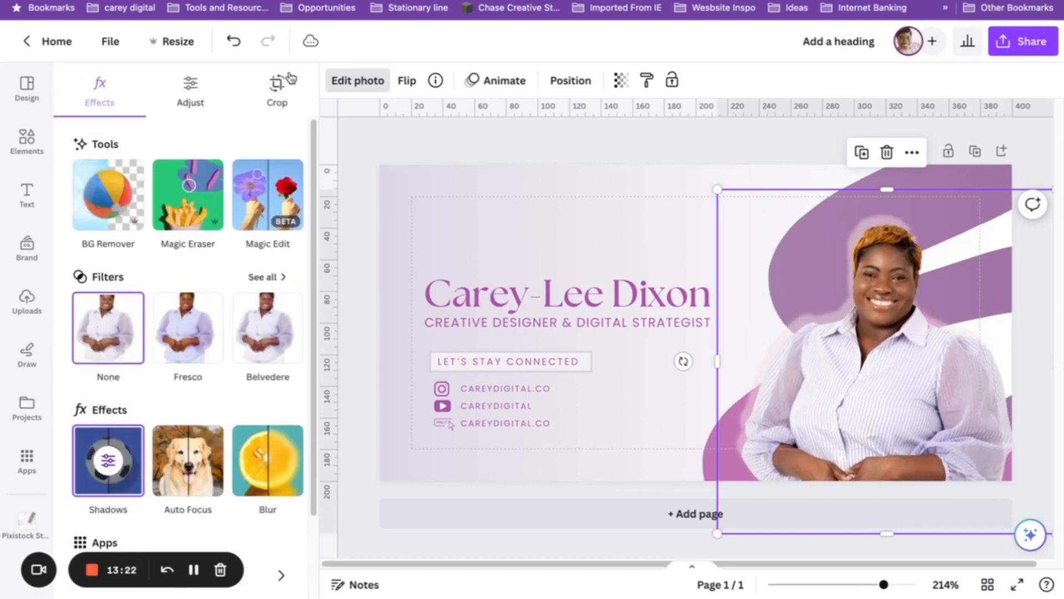
click(234, 43)
click(233, 44)
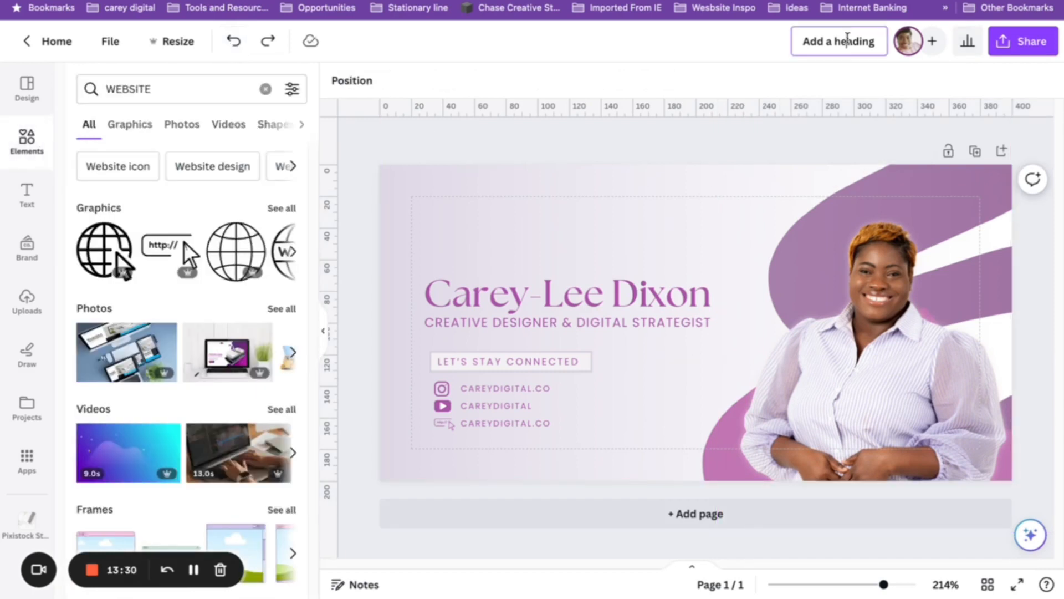
Title the design 'Email Signature' and present the finished card full screen.
click(852, 44)
text(e)
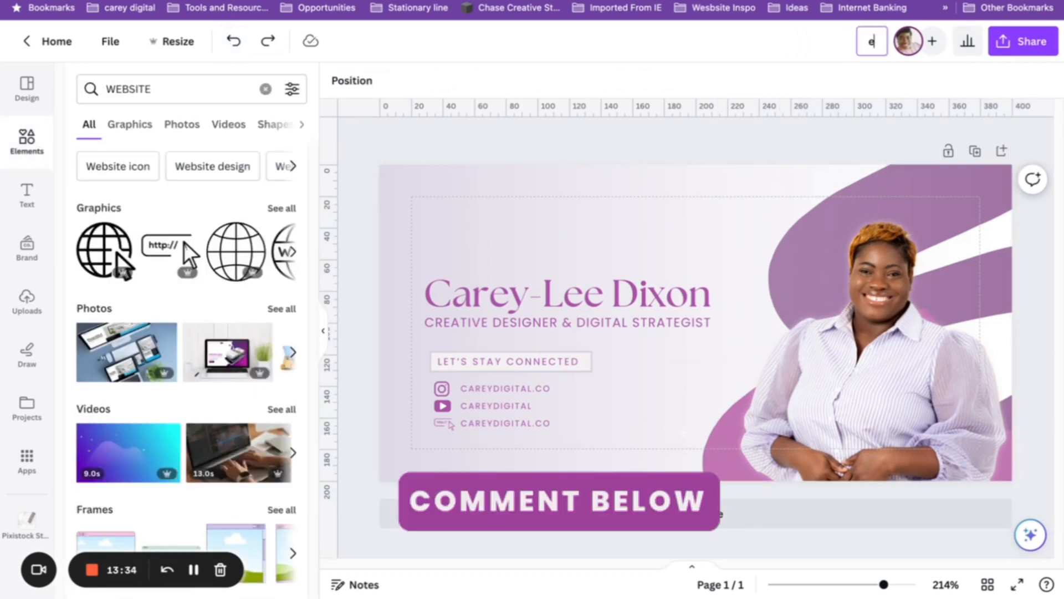
text(mAIl SIGNATURE)
key(BackSpace)
key(BackSpace)
key(BackSpace)
key(BackSpace)
key(BackSpace)
key(BackSpace)
key(BackSpace)
key(BackSpace)
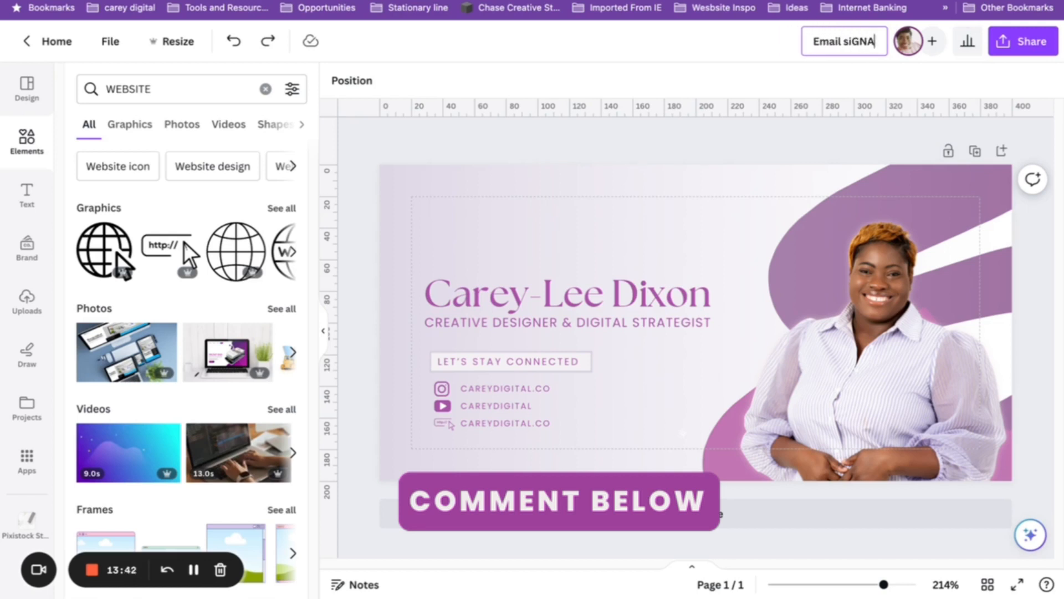
text(ignature)
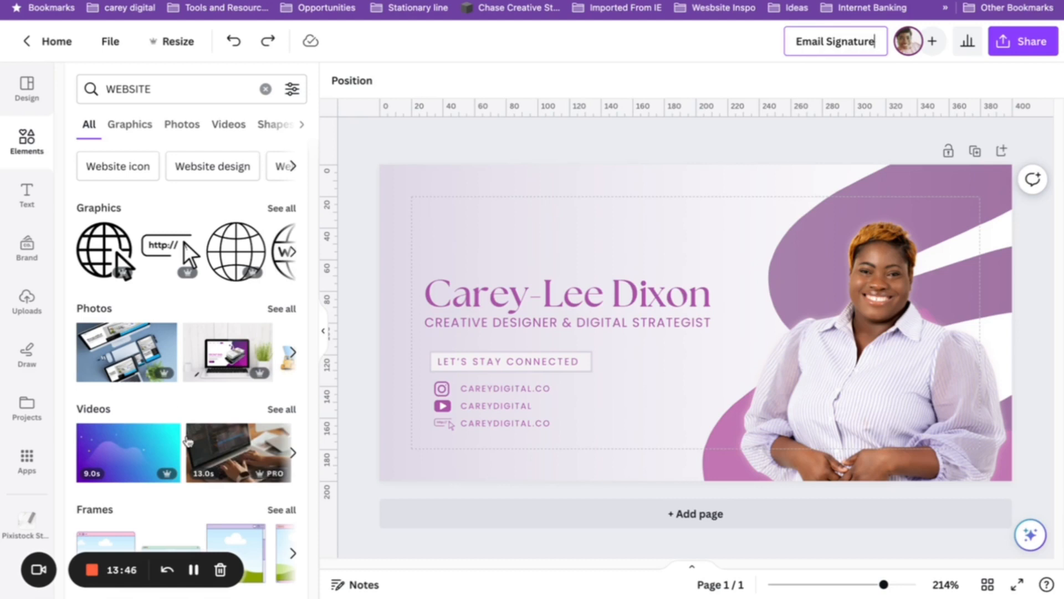
click(1017, 584)
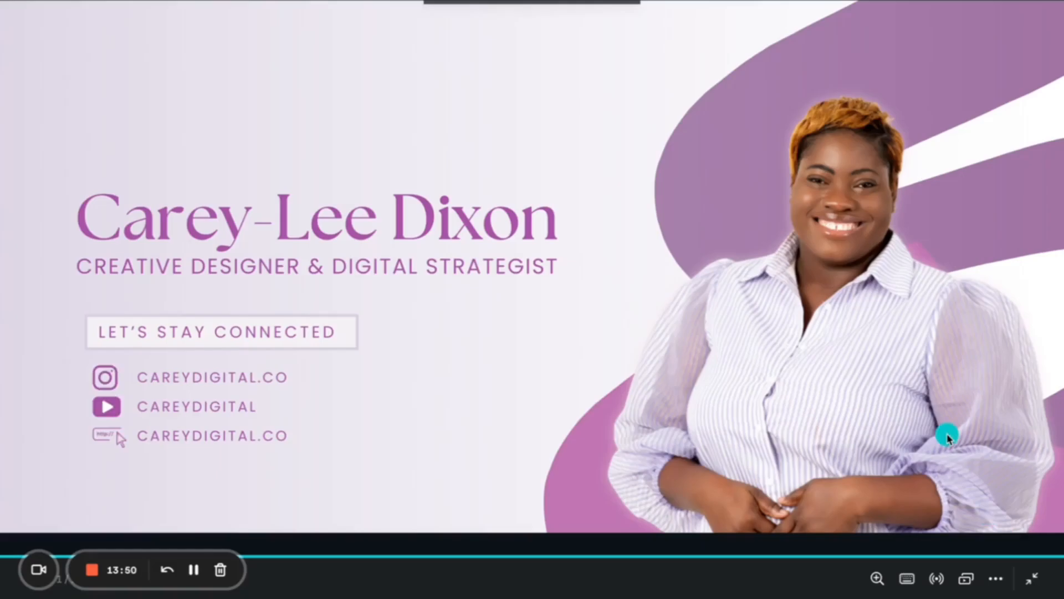